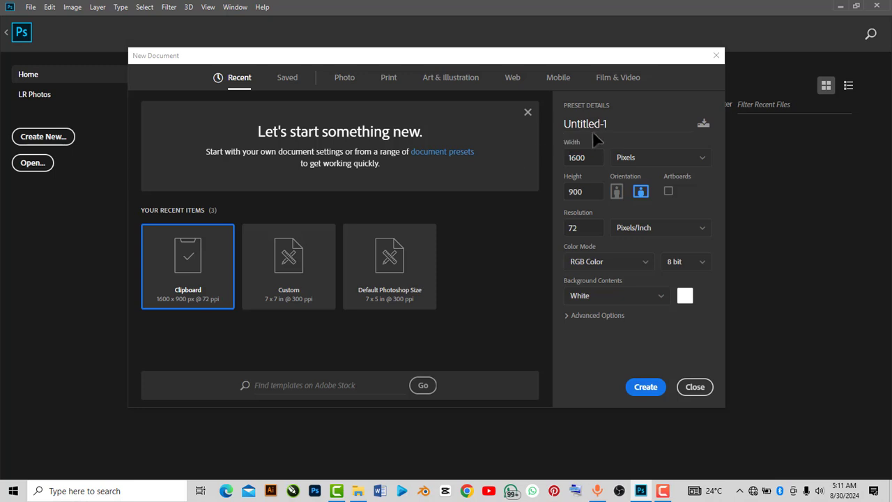
Name the new document preset "new"
{"action": "double_click", "coordinate": [603, 124]}
{"action": "left_click", "coordinate": [605, 125]}
{"action": "left_click_drag", "start_coordinate": [604, 124], "coordinate": [577, 130]}
{"action": "double_click", "coordinate": [598, 126]}
{"action": "type", "text": "new"}
Switch the document units to inches and set the width and height to 7 inches
{"action": "left_click", "coordinate": [590, 154]}
{"action": "left_click", "coordinate": [628, 155]}
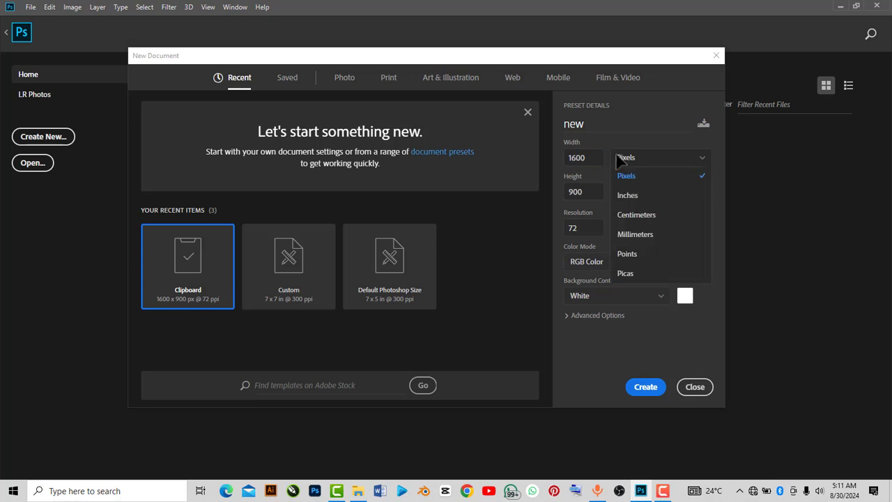
{"action": "left_click", "coordinate": [632, 196]}
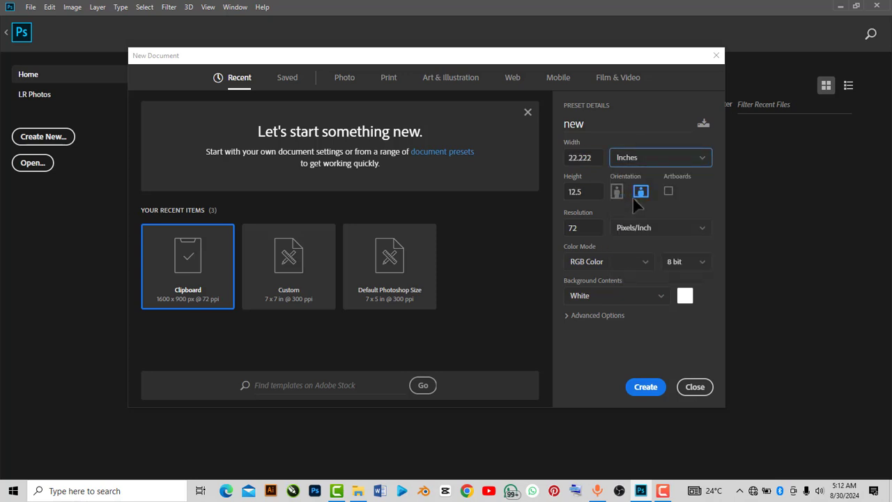
{"action": "left_click", "coordinate": [597, 157]}
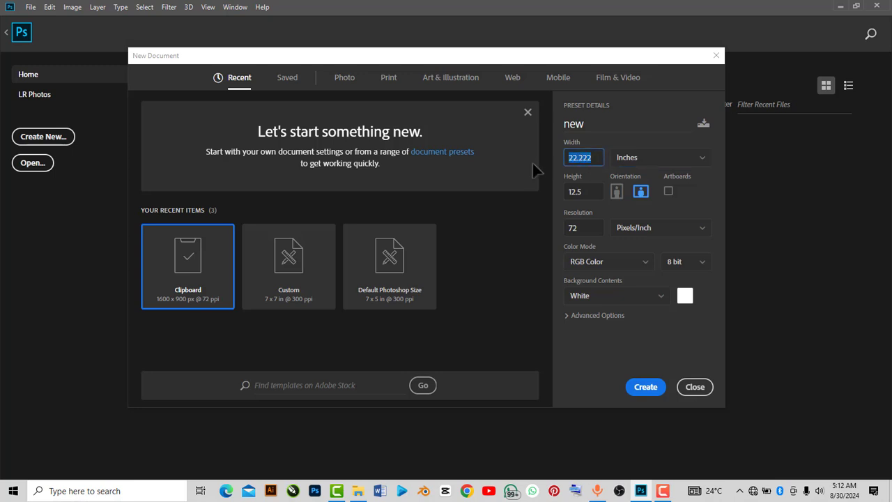
{"action": "key", "text": "BackSpace"}
{"action": "type", "text": "7"}
{"action": "left_click", "coordinate": [592, 191]}
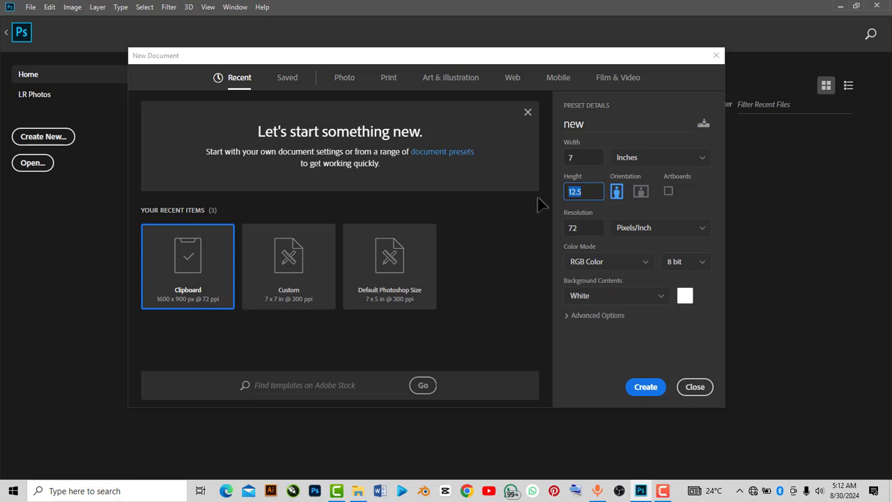
{"action": "type", "text": "7"}
Set the resolution to 300 pixels/inch and create the document
{"action": "left_click", "coordinate": [590, 230]}
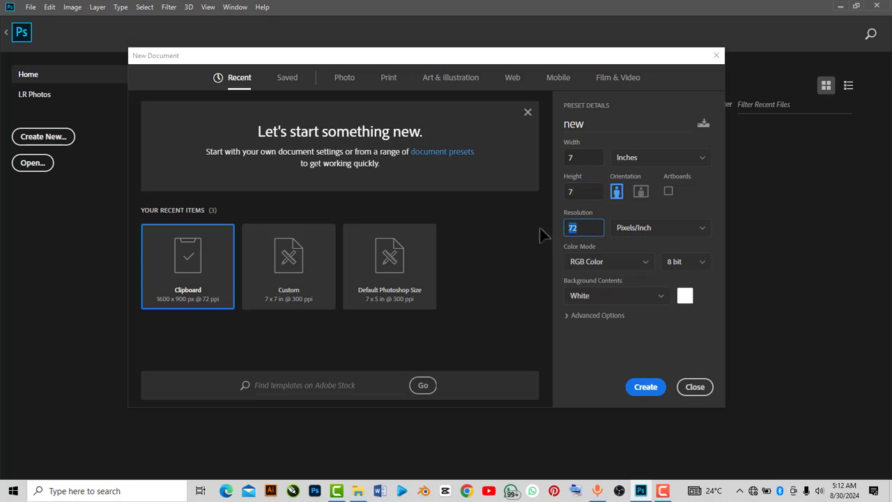
{"action": "type", "text": "300"}
{"action": "left_click", "coordinate": [650, 387]}
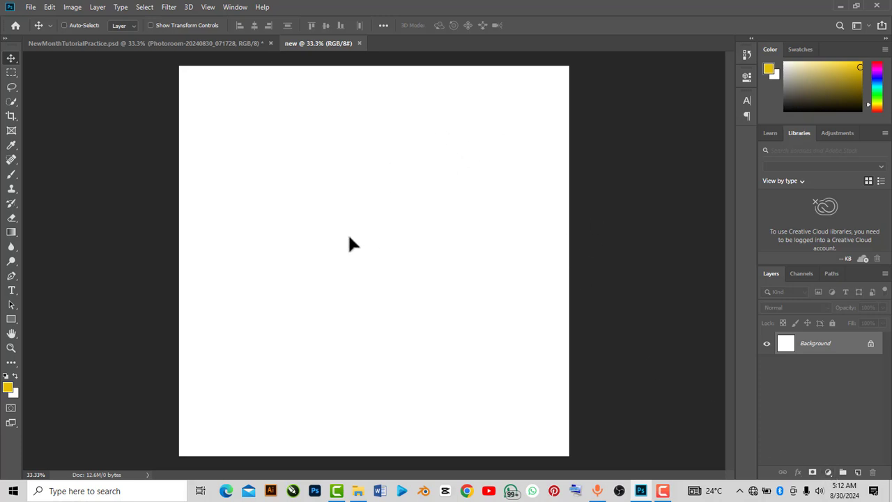
Unlock the background layer and fill it with the near-black colour #0c0901
{"action": "left_click", "coordinate": [870, 346]}
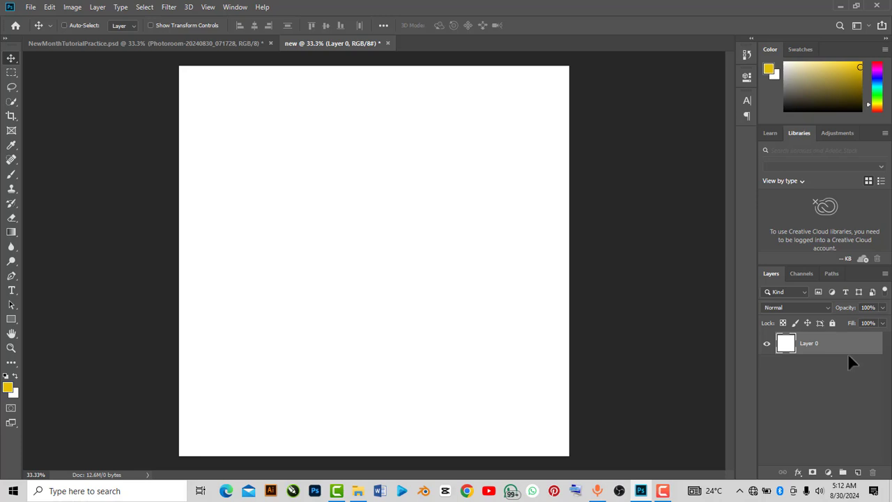
{"action": "key", "text": "shift+F5"}
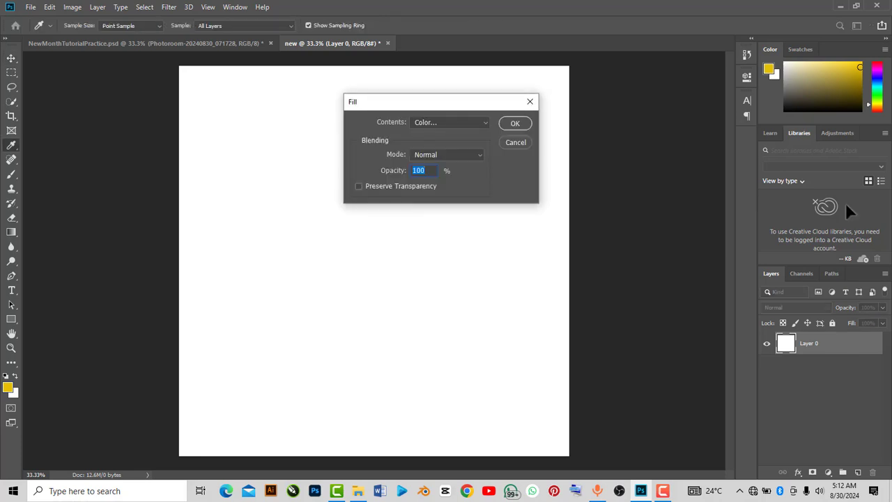
{"action": "left_click", "coordinate": [486, 122]}
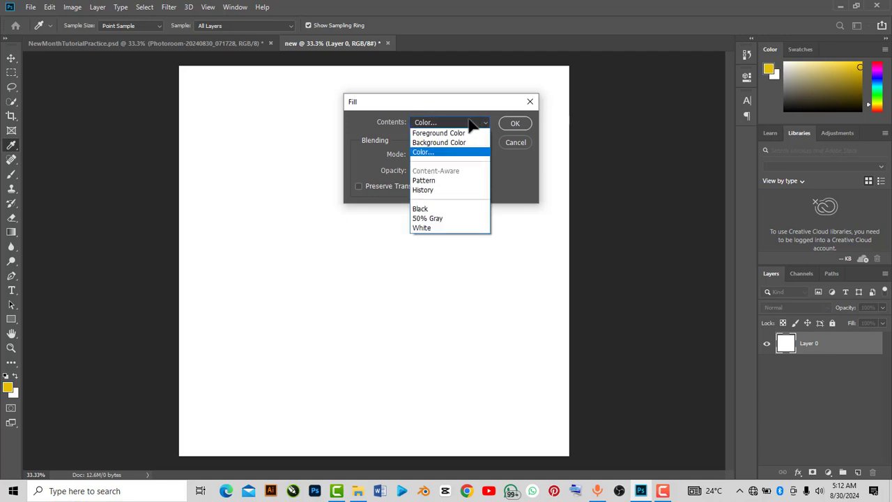
{"action": "left_click", "coordinate": [431, 150]}
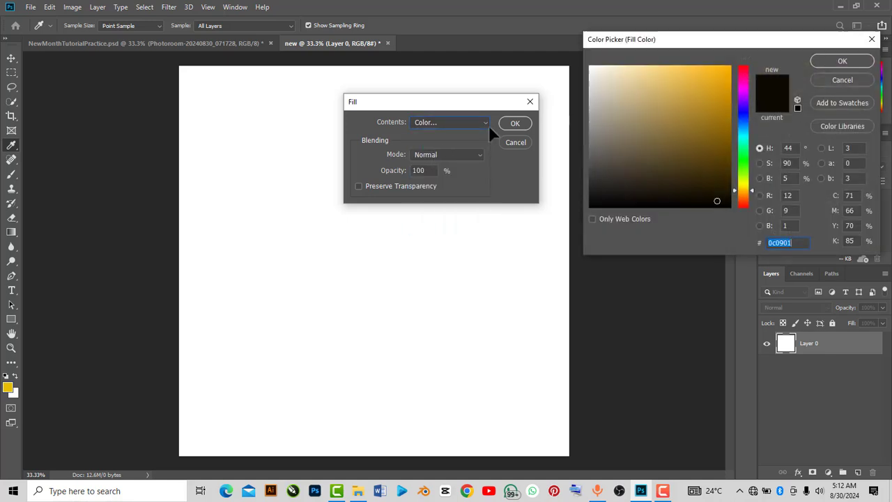
{"action": "left_click", "coordinate": [718, 201]}
{"action": "left_click", "coordinate": [858, 60]}
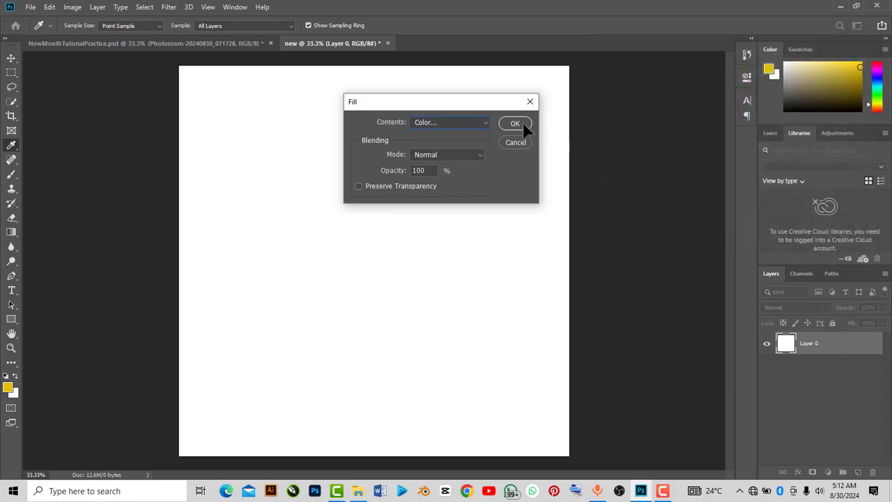
{"action": "left_click", "coordinate": [520, 123]}
{"action": "key", "text": "v"}
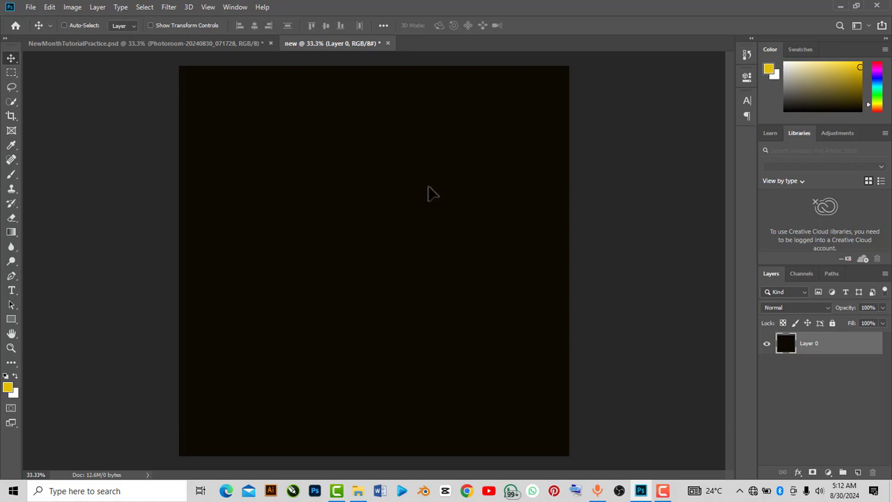
Place the chili pepper image from the folder into the document, scaled to about 69% so it covers the canvas
{"action": "left_click", "coordinate": [361, 493]}
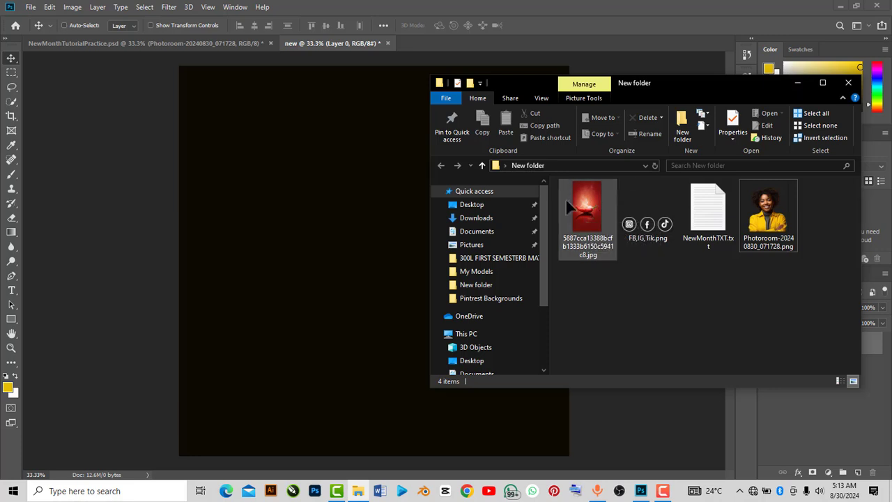
{"action": "left_click", "coordinate": [588, 209]}
{"action": "left_click_drag", "start_coordinate": [588, 209], "coordinate": [450, 286]}
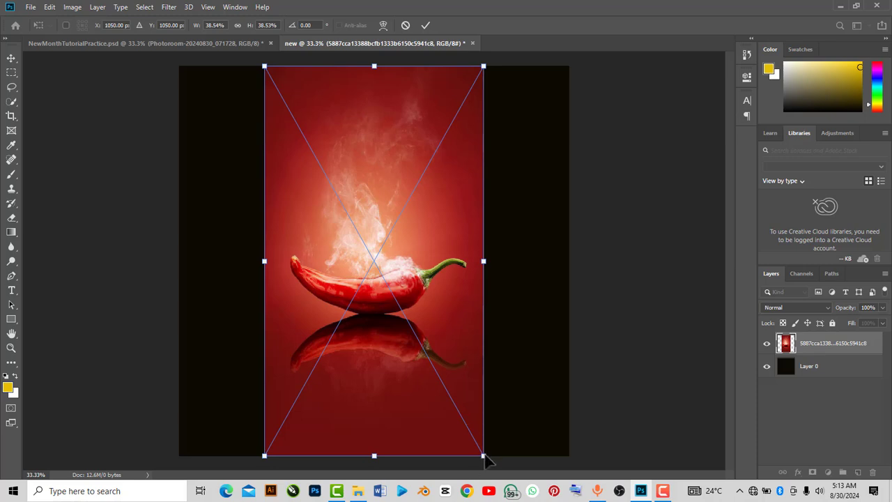
{"action": "left_click_drag", "start_coordinate": [484, 457], "coordinate": [766, 464]}
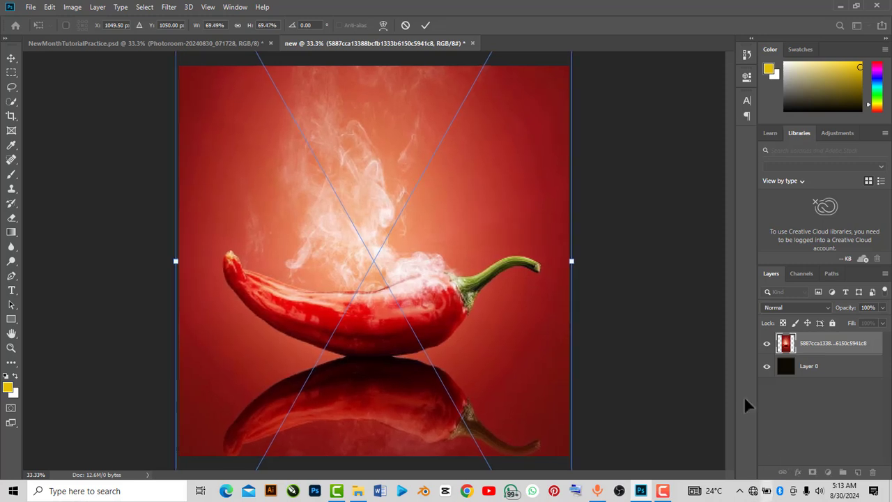
{"action": "left_click", "coordinate": [426, 26]}
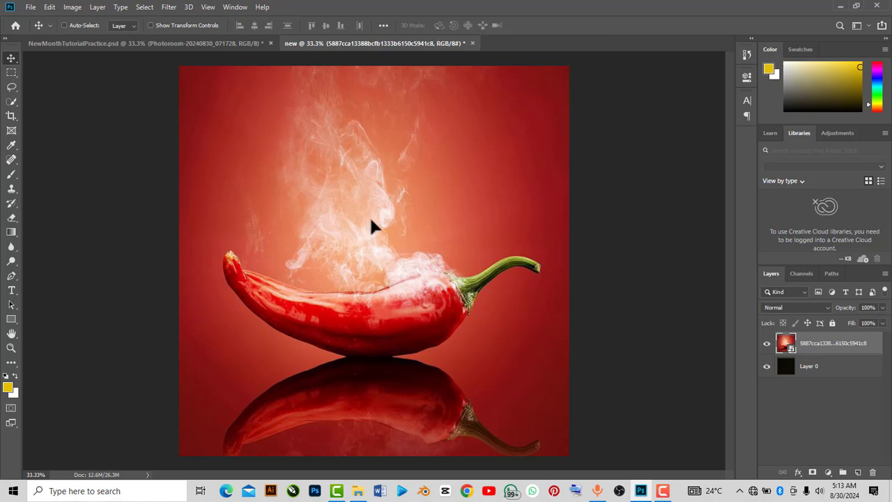
Apply a Gaussian Blur with a radius of 79 pixels to the chili image layer
{"action": "left_click_drag", "start_coordinate": [369, 215], "coordinate": [369, 223]}
{"action": "left_click", "coordinate": [167, 8]}
{"action": "mouse_move", "coordinate": [182, 135]}
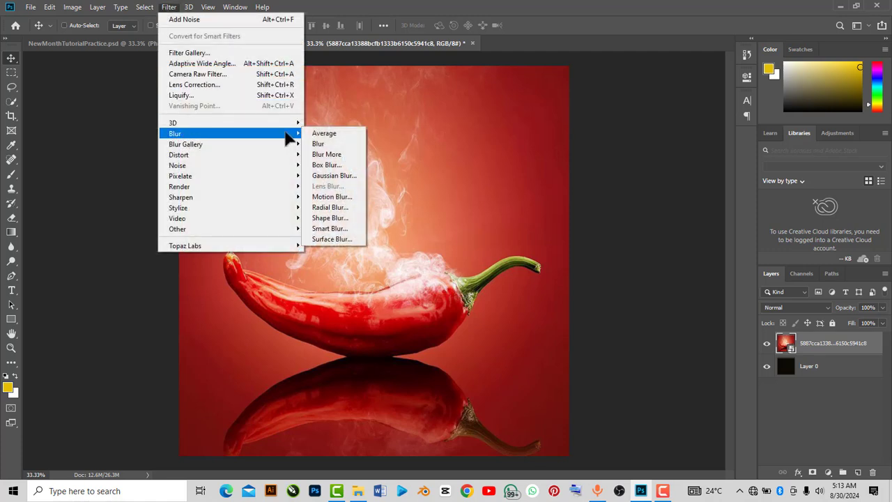
{"action": "left_click", "coordinate": [334, 175]}
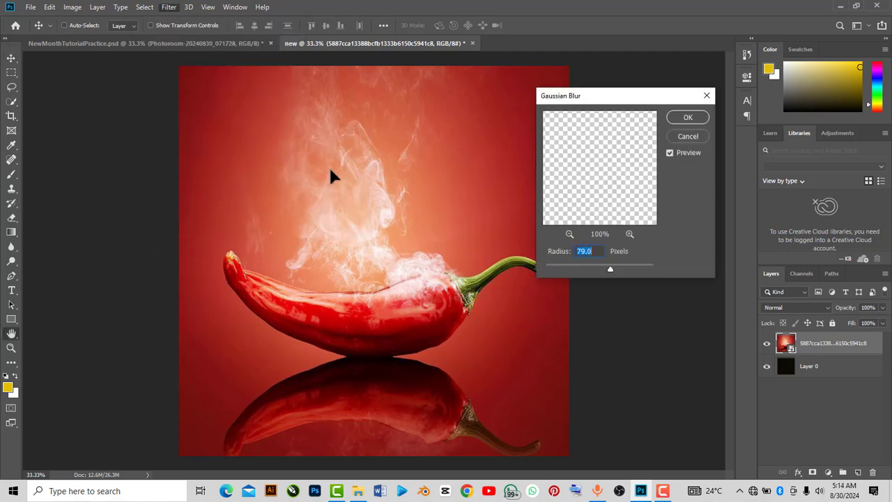
{"action": "left_click_drag", "start_coordinate": [600, 102], "coordinate": [618, 100]}
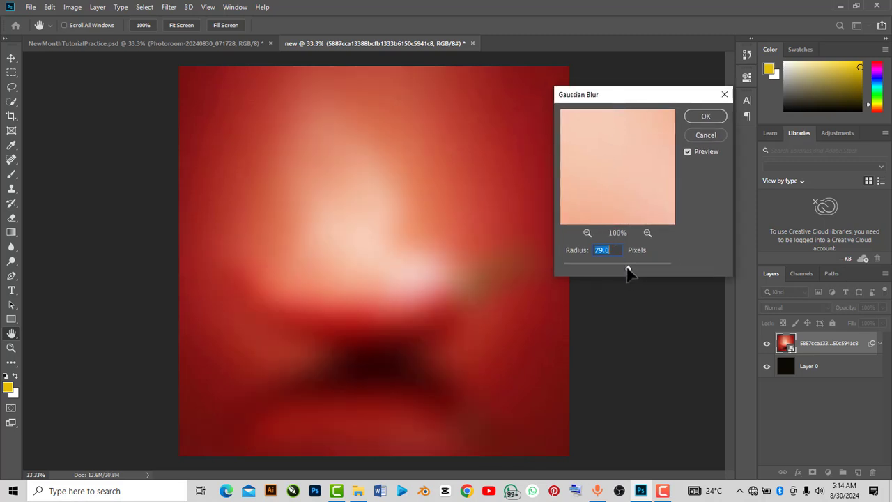
{"action": "left_click_drag", "start_coordinate": [627, 272], "coordinate": [627, 268]}
{"action": "type", "text": "79"}
{"action": "left_click", "coordinate": [704, 116]}
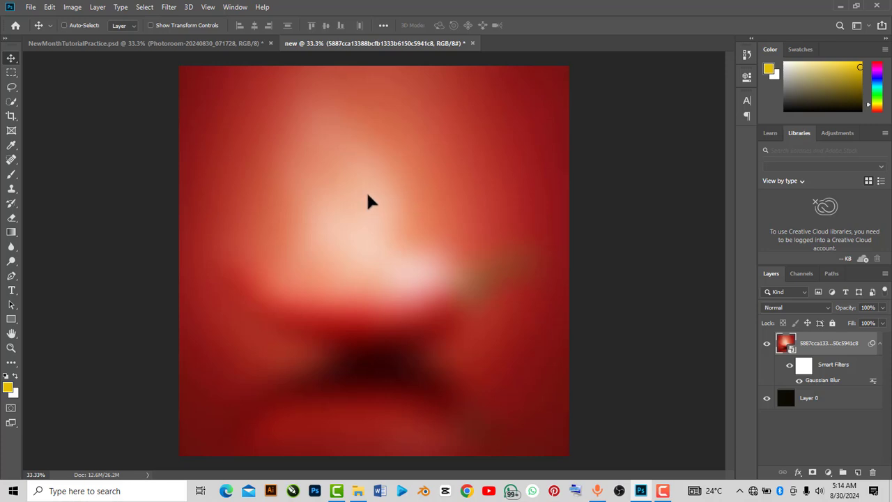
Add 14% uniform noise to the blurred chili image layer
{"action": "left_click", "coordinate": [170, 7]}
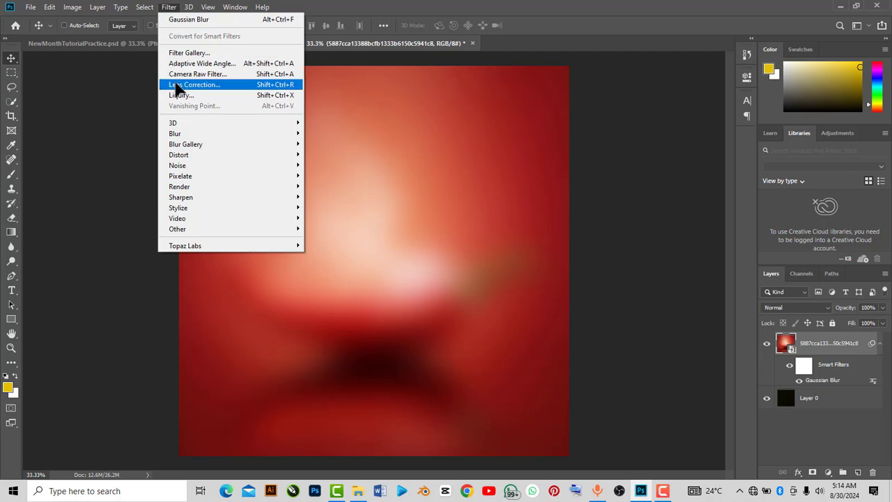
{"action": "mouse_move", "coordinate": [197, 169]}
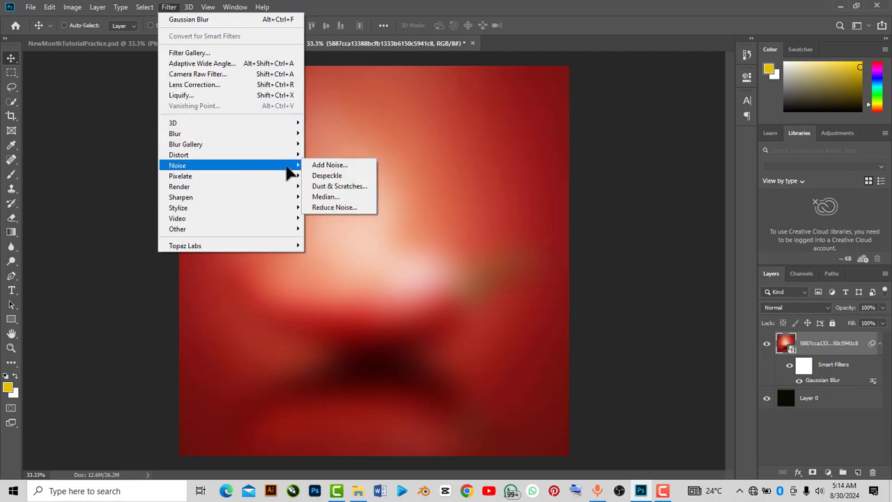
{"action": "left_click", "coordinate": [318, 165]}
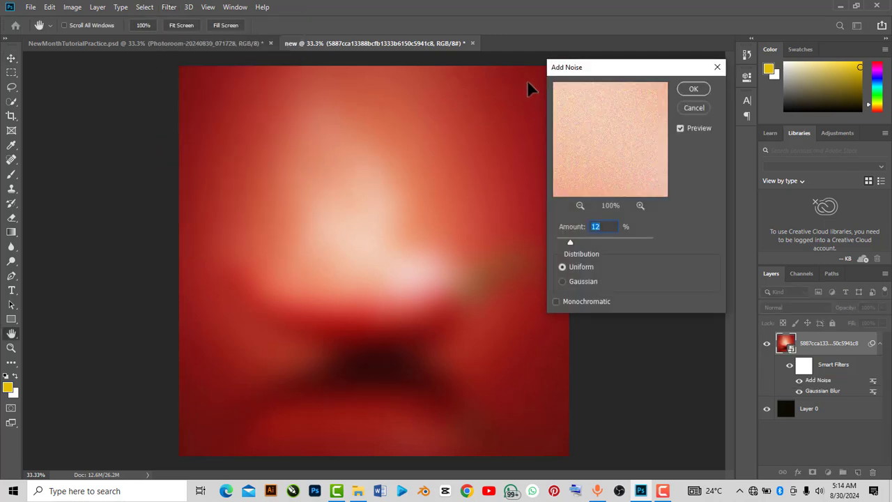
{"action": "left_click_drag", "start_coordinate": [585, 73], "coordinate": [590, 82]}
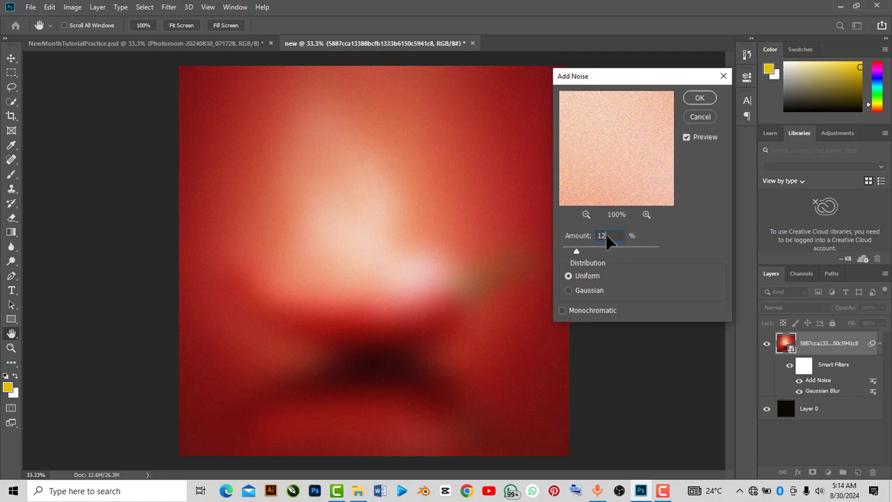
{"action": "type", "text": "14"}
{"action": "left_click", "coordinate": [692, 101]}
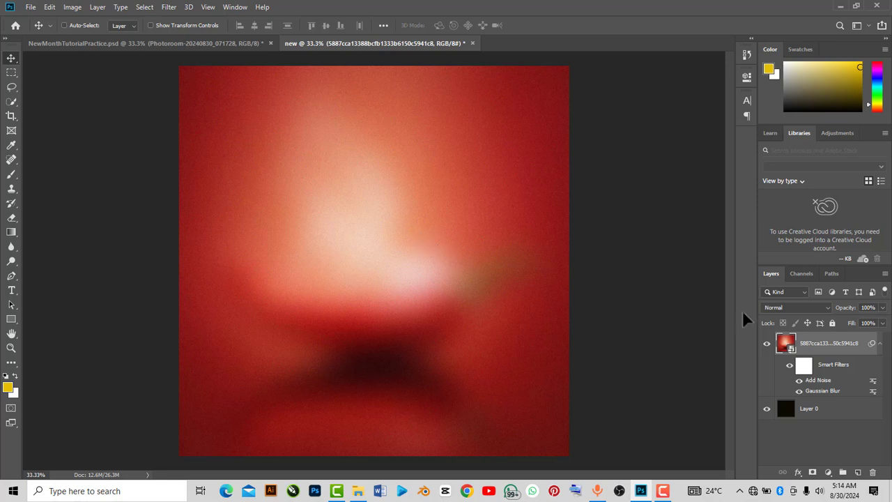
Set the chili image layer's blend mode to Linear Light
{"action": "left_click", "coordinate": [826, 308]}
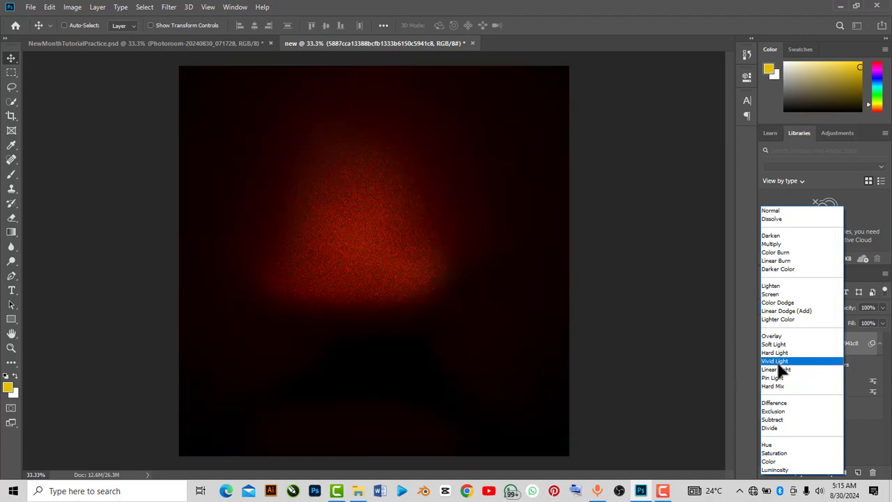
{"action": "left_click", "coordinate": [777, 369]}
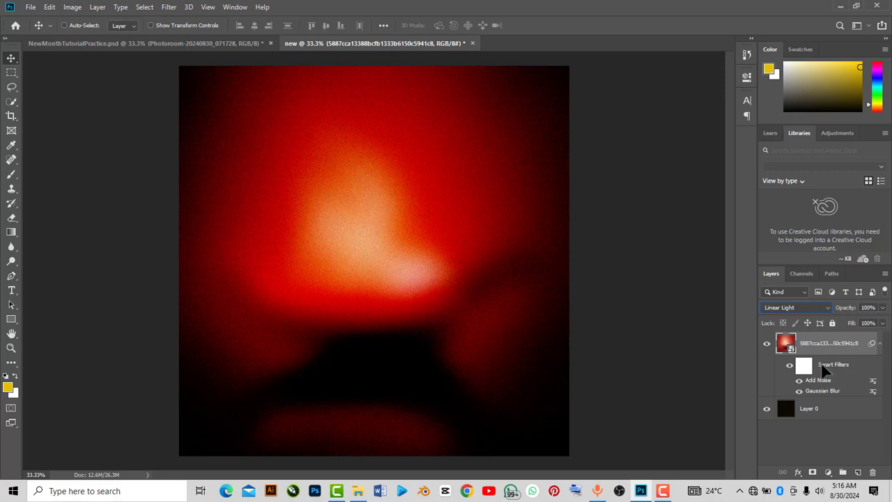
Group the chili image and the black layer together and rename the group BG
{"action": "left_click", "coordinate": [833, 408]}
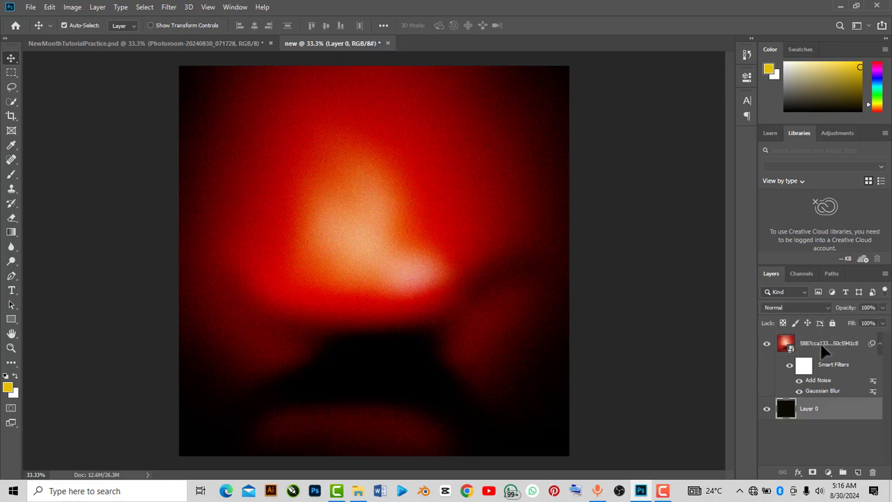
{"action": "left_click", "coordinate": [823, 351], "text": "ctrl"}
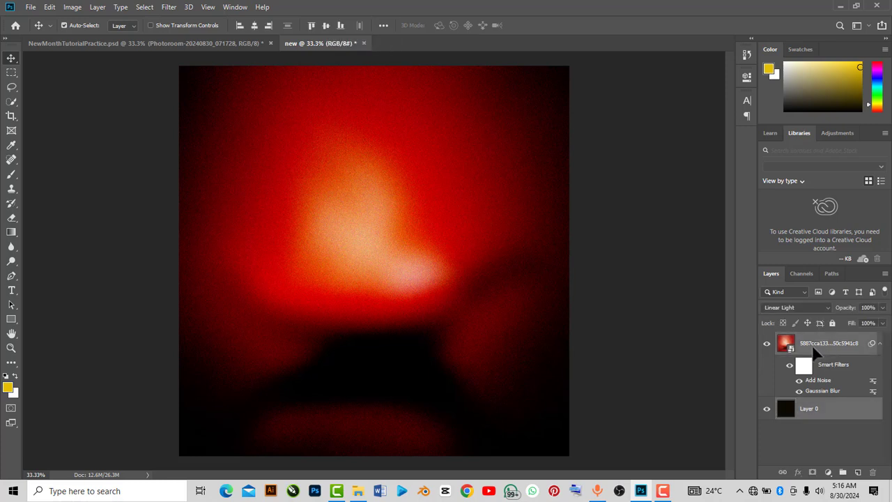
{"action": "key", "text": "ctrl+g"}
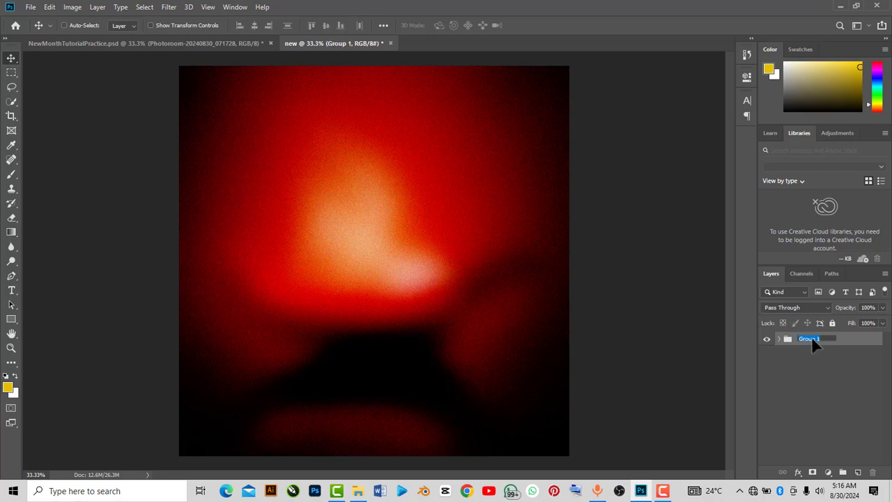
{"action": "left_click", "coordinate": [807, 361]}
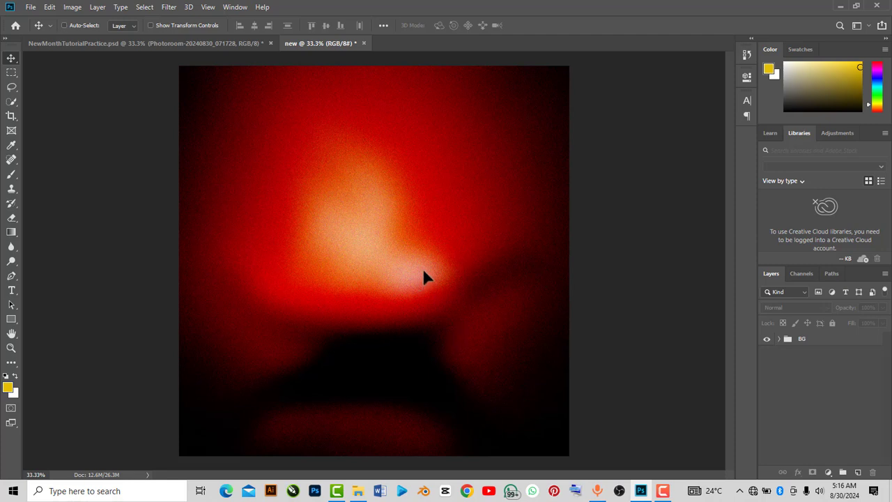
{"action": "left_click", "coordinate": [358, 491]}
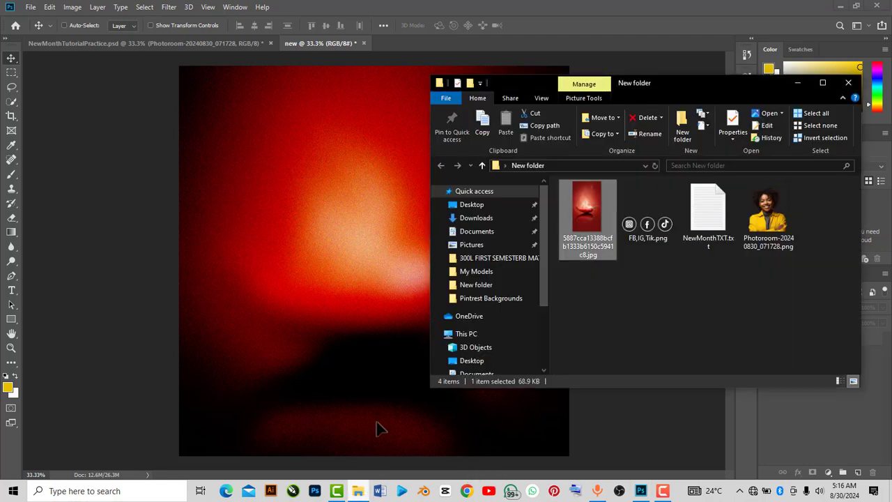
{"action": "left_click", "coordinate": [798, 82]}
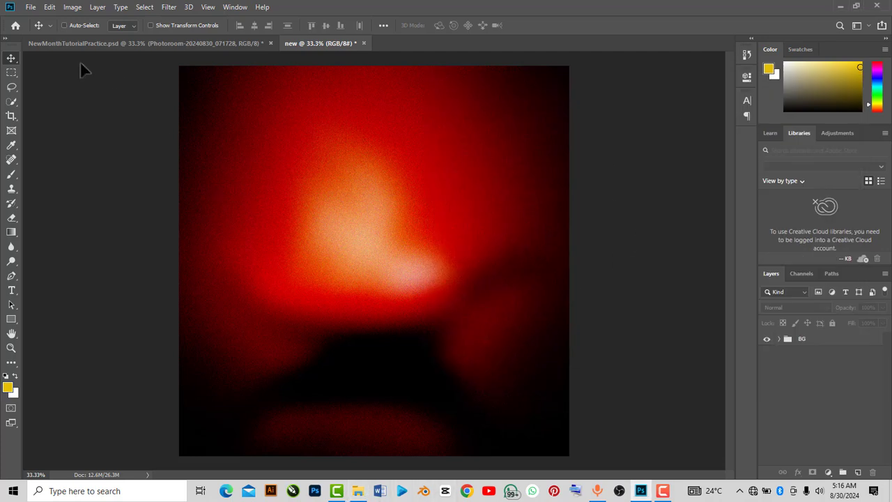
{"action": "left_click", "coordinate": [32, 8]}
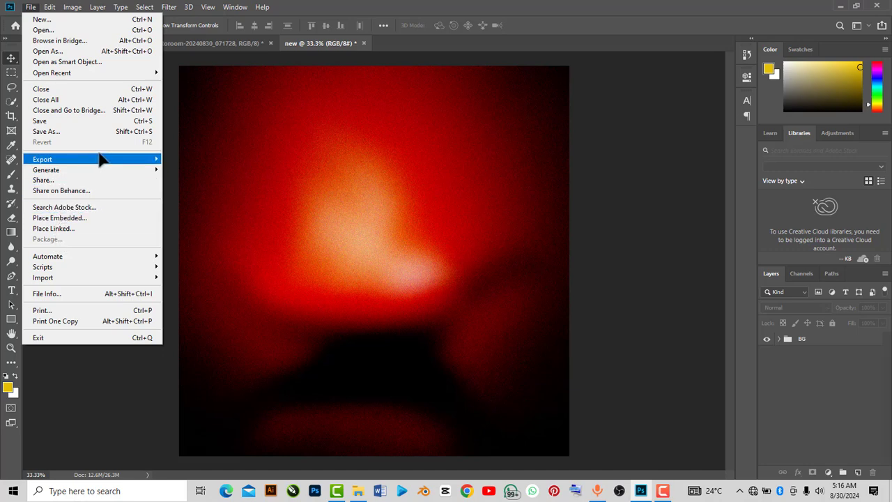
{"action": "mouse_move", "coordinate": [79, 282]}
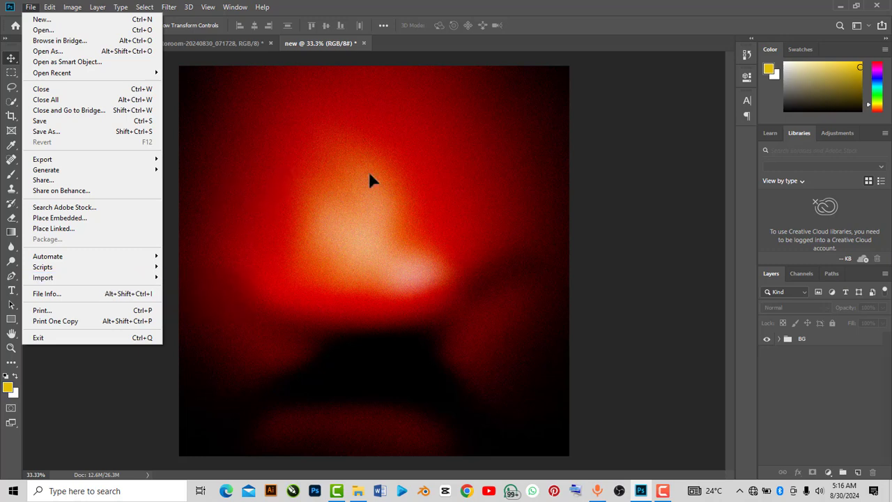
{"action": "left_click", "coordinate": [327, 143]}
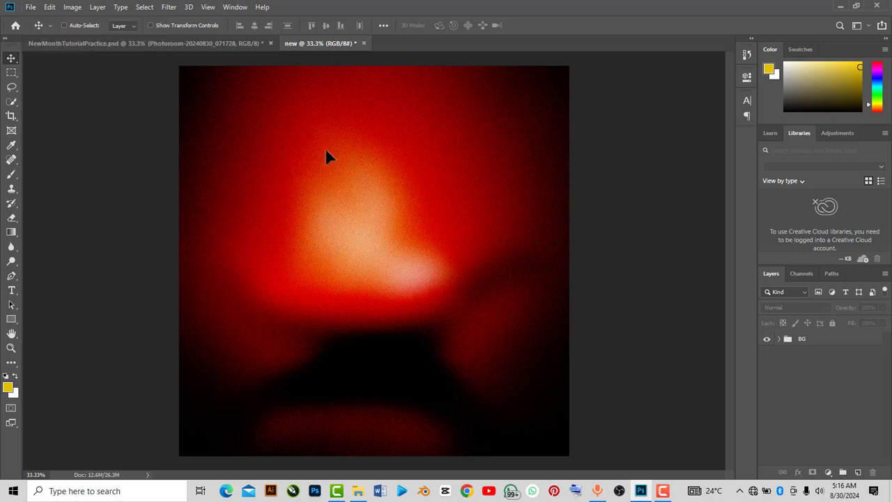
Place the portrait photo Photoroom-20240830_071728.png into the document, scaling it to about 52.5% and centering it low on the canvas
{"action": "left_click", "coordinate": [356, 491]}
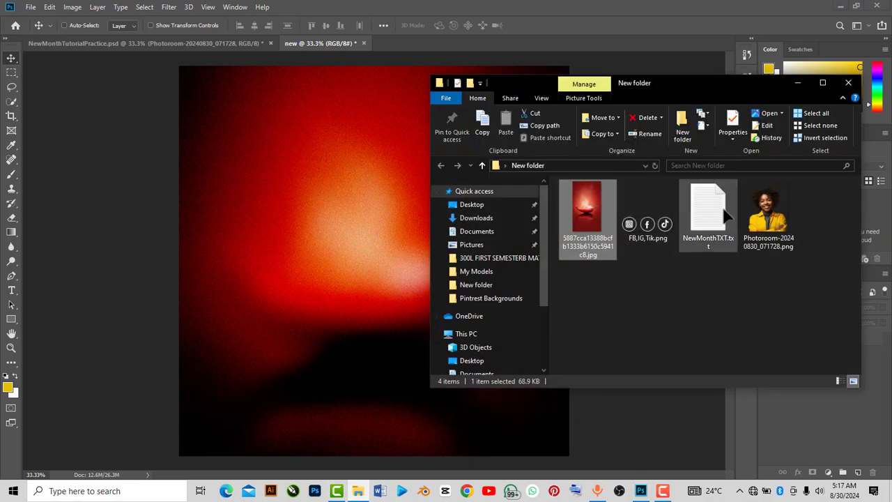
{"action": "left_click", "coordinate": [766, 214]}
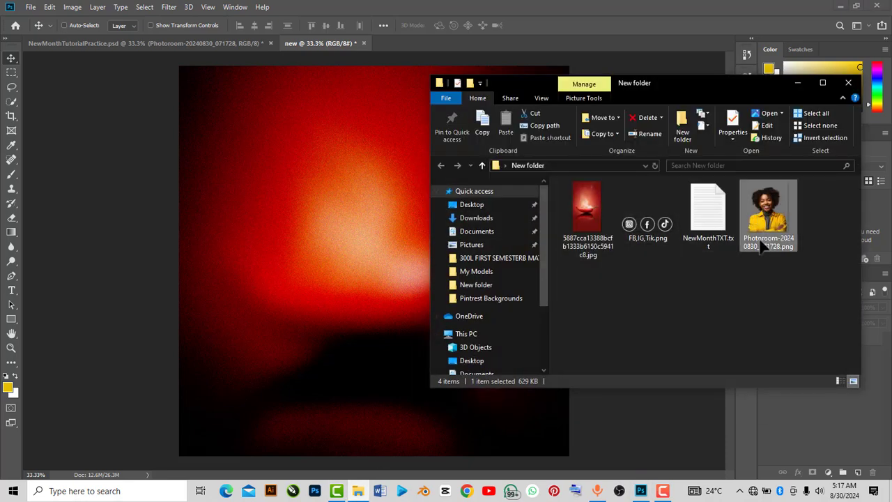
{"action": "left_click_drag", "start_coordinate": [772, 228], "coordinate": [398, 293]}
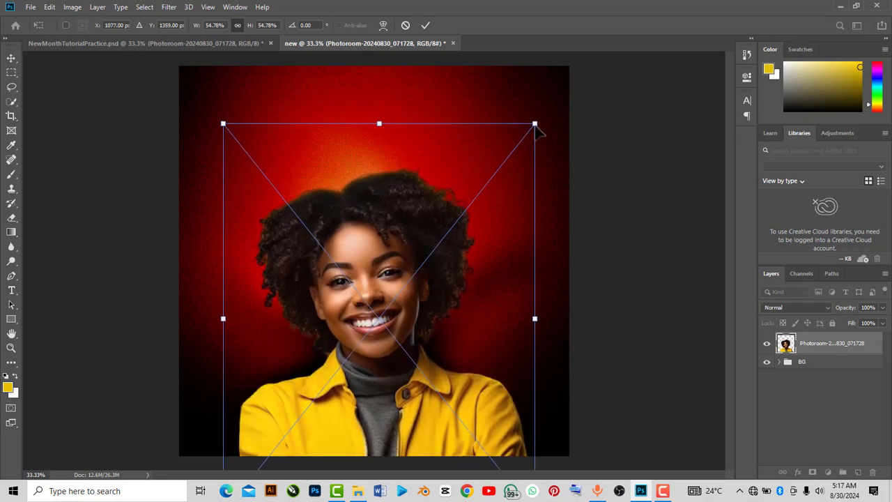
{"action": "left_click_drag", "start_coordinate": [536, 129], "coordinate": [528, 146]}
{"action": "left_click_drag", "start_coordinate": [403, 281], "coordinate": [406, 255]}
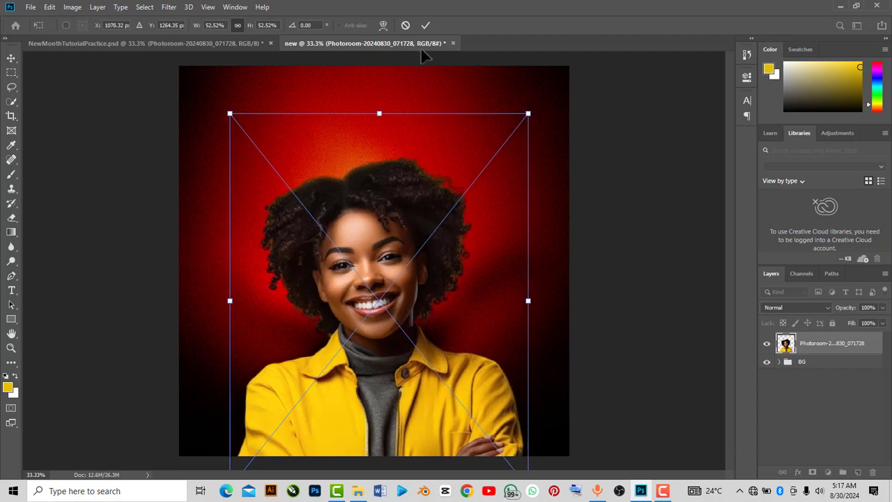
{"action": "left_click", "coordinate": [426, 26]}
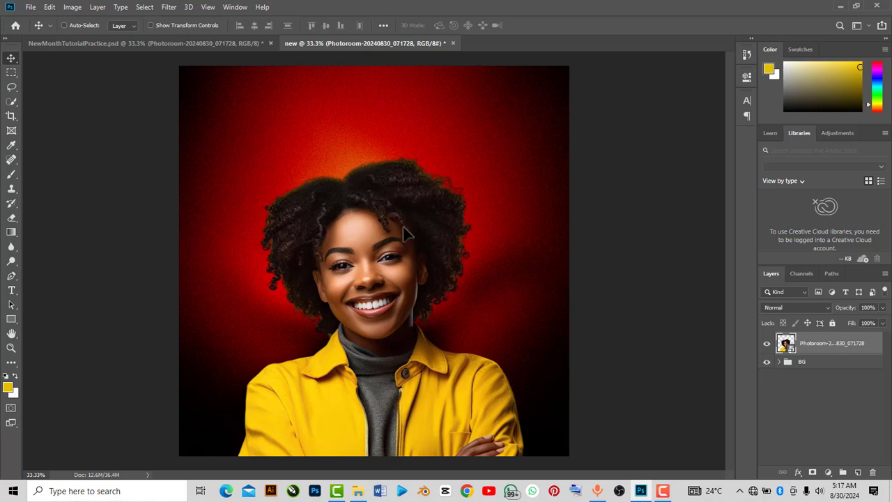
{"action": "left_click_drag", "start_coordinate": [385, 232], "coordinate": [386, 238]}
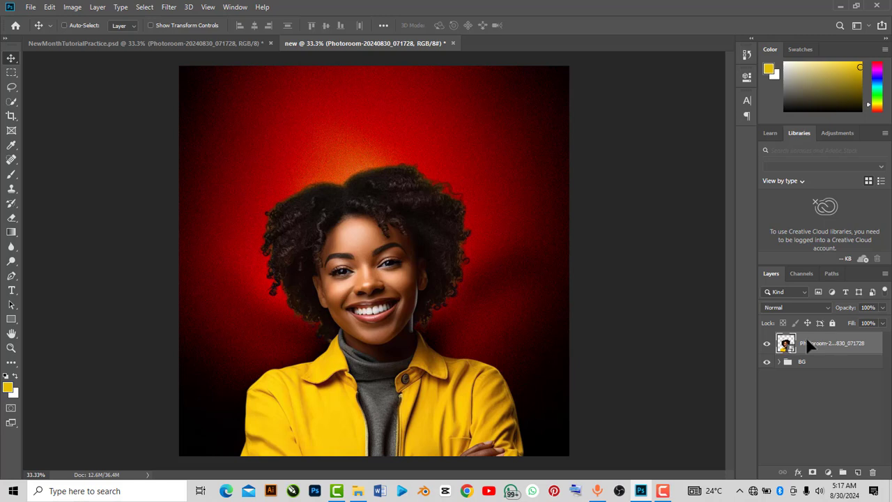
Open the Camera Raw Filter on the portrait layer and set Clarity to +95, Highlights to +14 and Texture to +24
{"action": "left_click", "coordinate": [169, 7]}
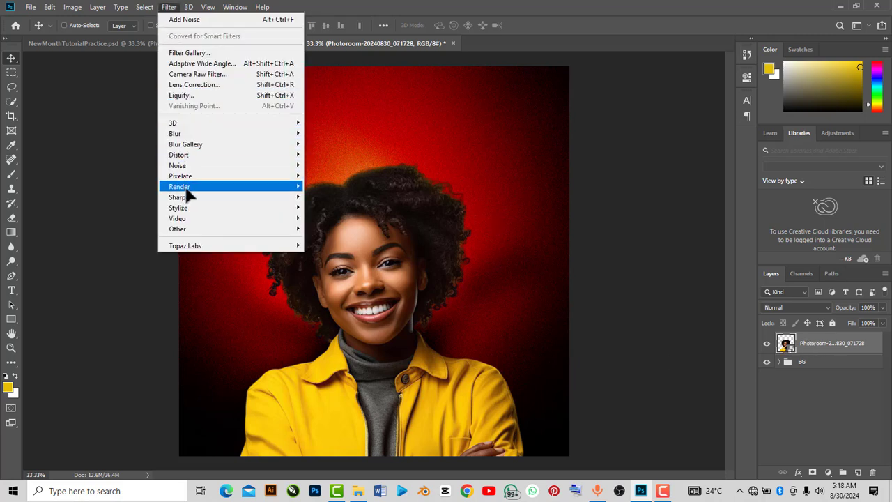
{"action": "mouse_move", "coordinate": [197, 138]}
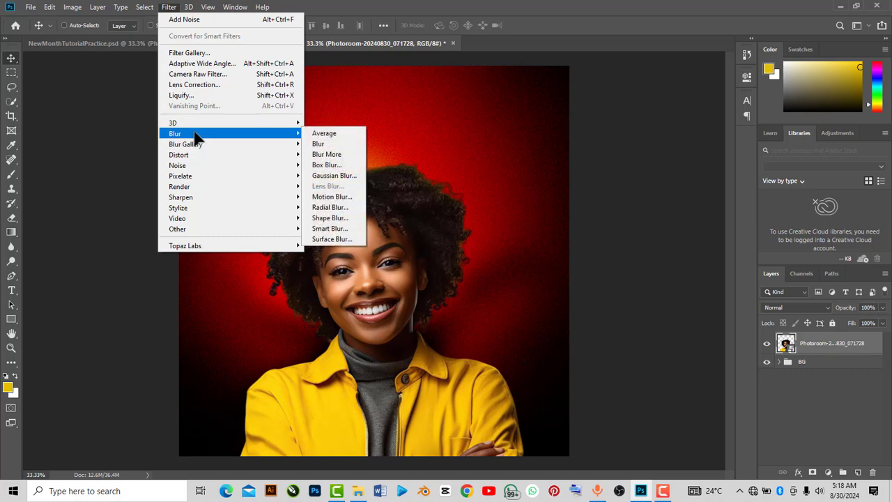
{"action": "left_click", "coordinate": [219, 76]}
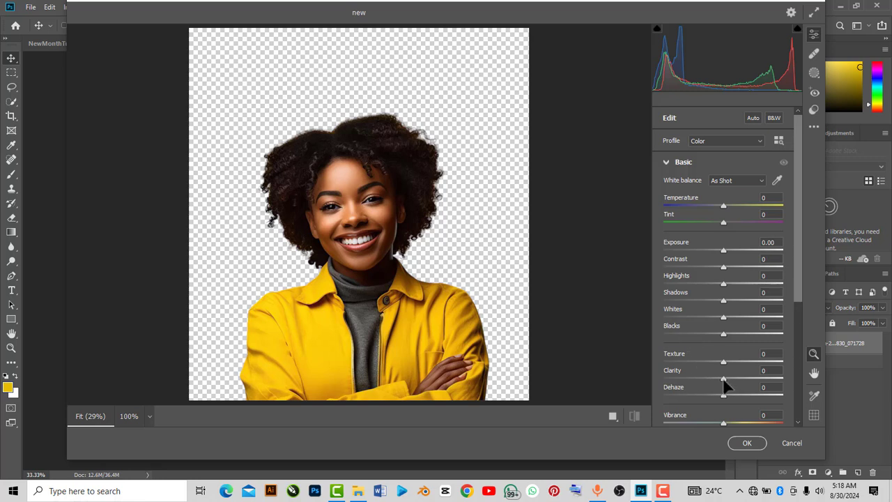
{"action": "left_click_drag", "start_coordinate": [725, 381], "coordinate": [777, 382]}
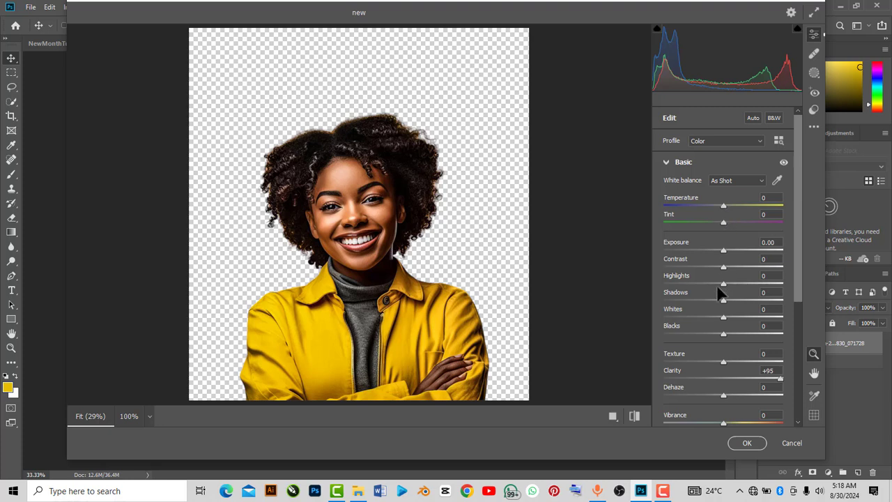
{"action": "mouse_move", "coordinate": [725, 285]}
{"action": "left_mouse_down"}
{"action": "mouse_move", "coordinate": [711, 286]}
{"action": "mouse_move", "coordinate": [733, 291]}
{"action": "left_mouse_up"}
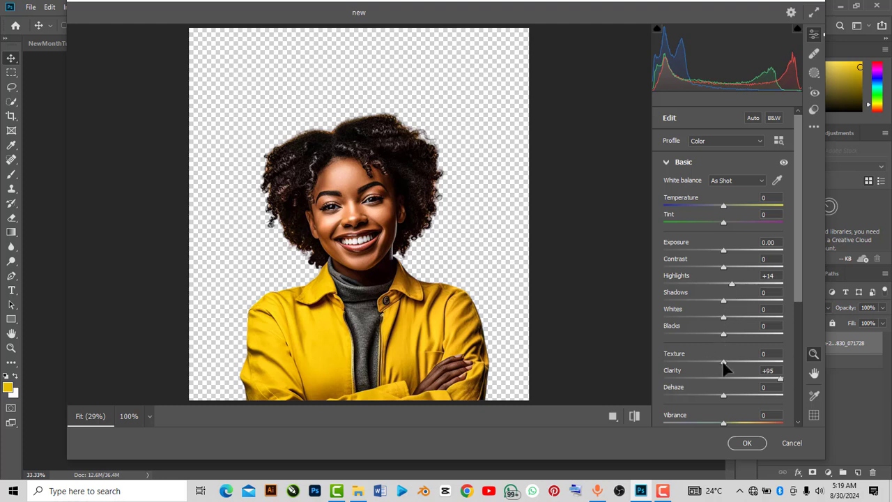
{"action": "left_click_drag", "start_coordinate": [725, 363], "coordinate": [738, 363]}
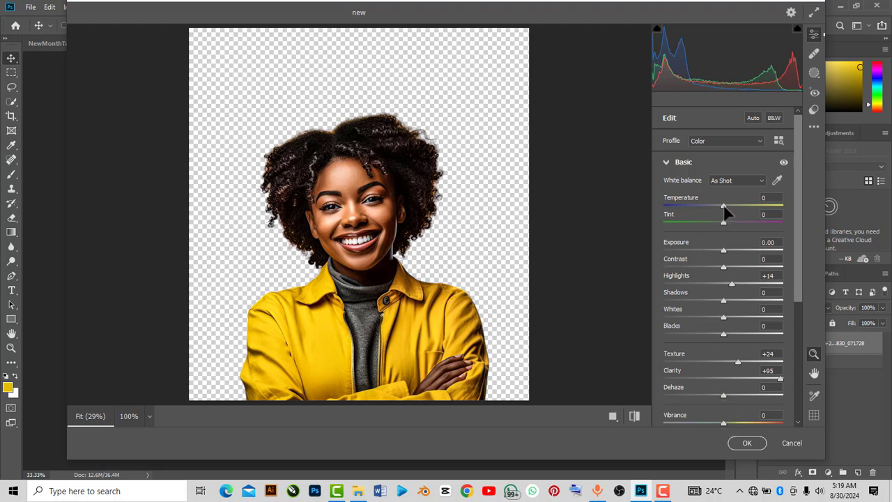
In Camera Raw, set Temperature to 0, Tint to +14, Dehaze to +5 and Vibrance to +10
{"action": "mouse_move", "coordinate": [723, 207]}
{"action": "left_mouse_down"}
{"action": "mouse_move", "coordinate": [734, 209]}
{"action": "mouse_move", "coordinate": [725, 209]}
{"action": "left_mouse_up"}
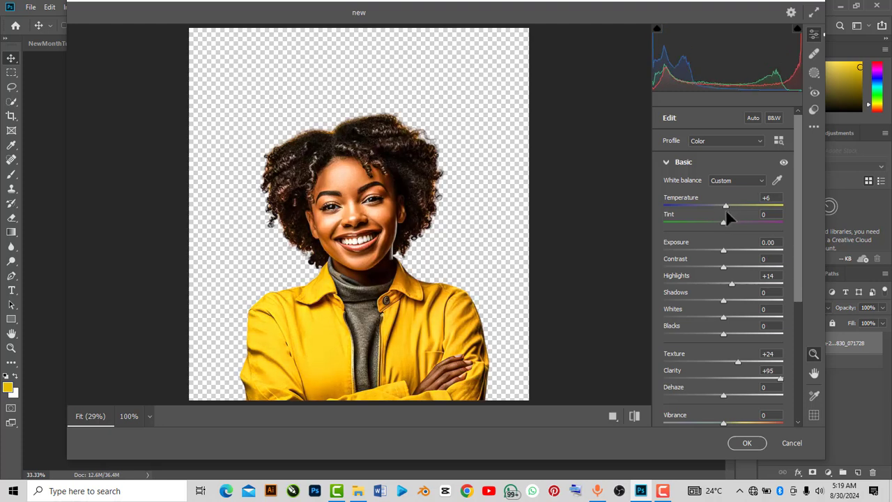
{"action": "left_click", "coordinate": [775, 198]}
{"action": "type", "text": "0"}
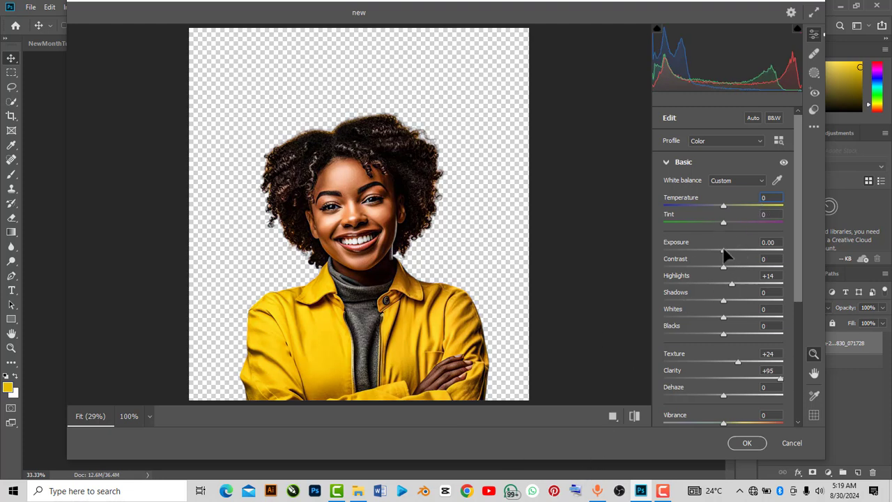
{"action": "left_click_drag", "start_coordinate": [722, 221], "coordinate": [731, 223]}
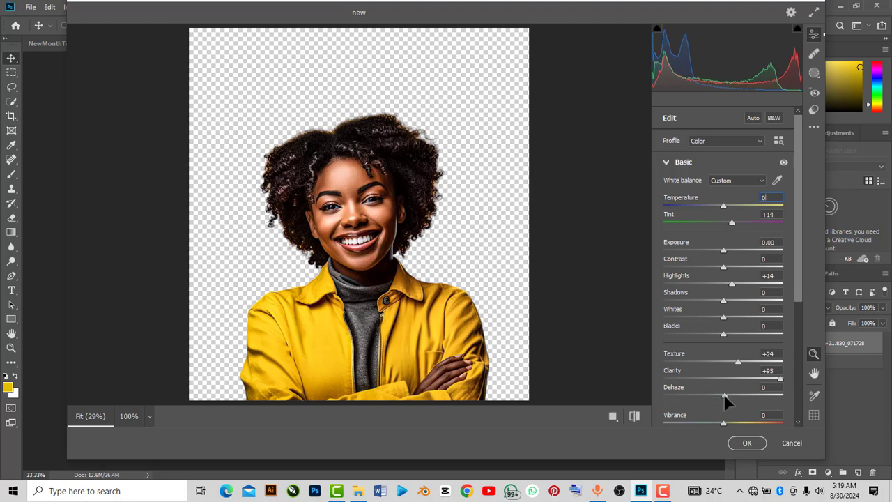
{"action": "left_click_drag", "start_coordinate": [724, 395], "coordinate": [727, 394]}
{"action": "left_click_drag", "start_coordinate": [723, 422], "coordinate": [729, 423]}
Set Shadows to +20, Blacks to +25 and Highlights to -23, then apply the Camera Raw Filter
{"action": "left_click_drag", "start_coordinate": [725, 301], "coordinate": [736, 301]}
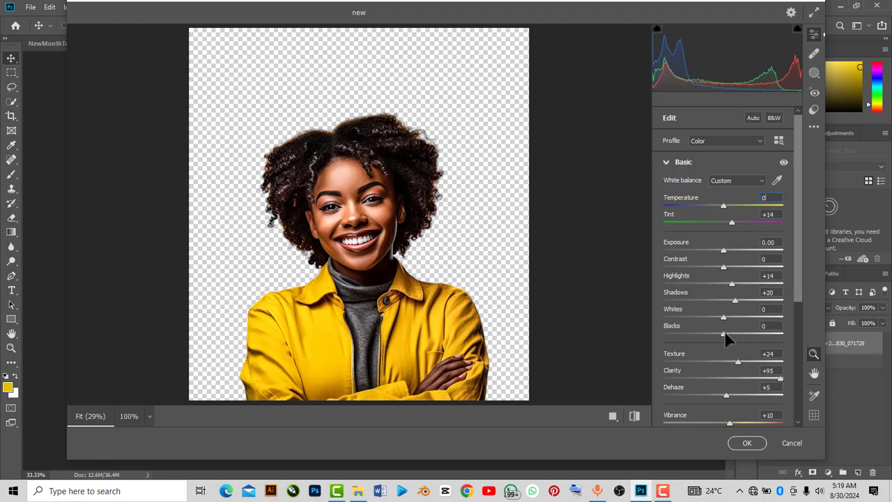
{"action": "left_click_drag", "start_coordinate": [727, 333], "coordinate": [737, 332]}
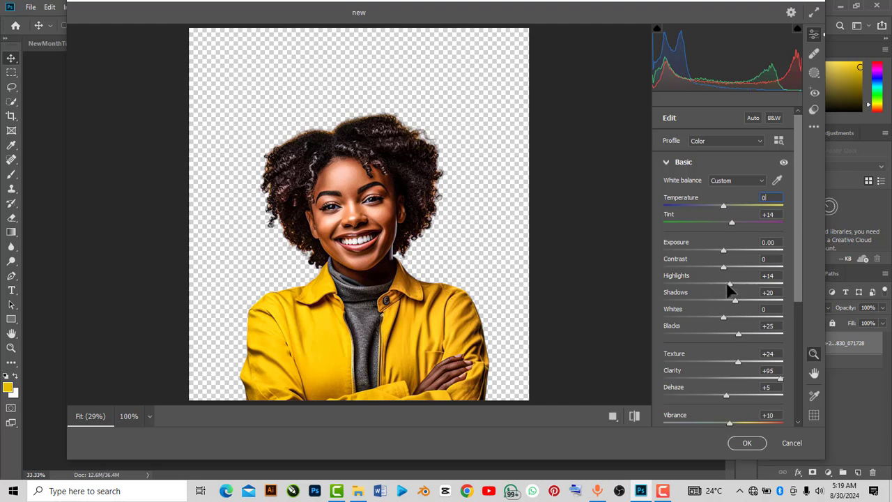
{"action": "left_click_drag", "start_coordinate": [731, 284], "coordinate": [708, 285]}
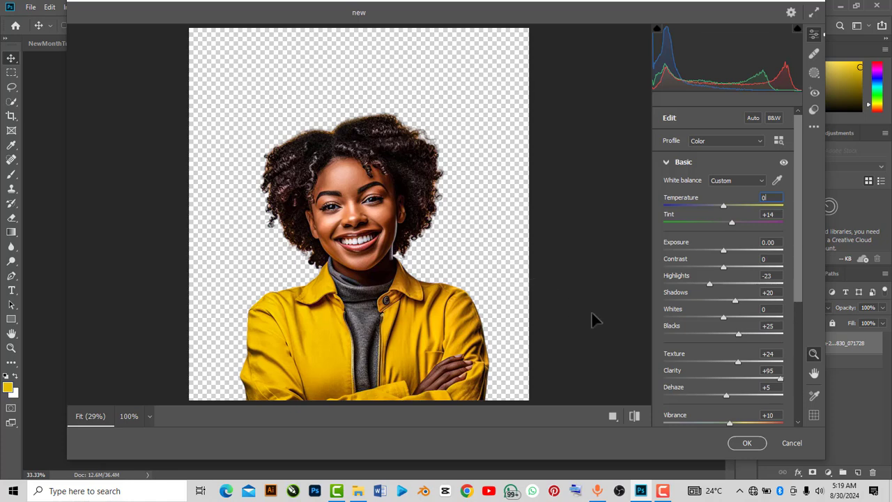
{"action": "left_click", "coordinate": [743, 444]}
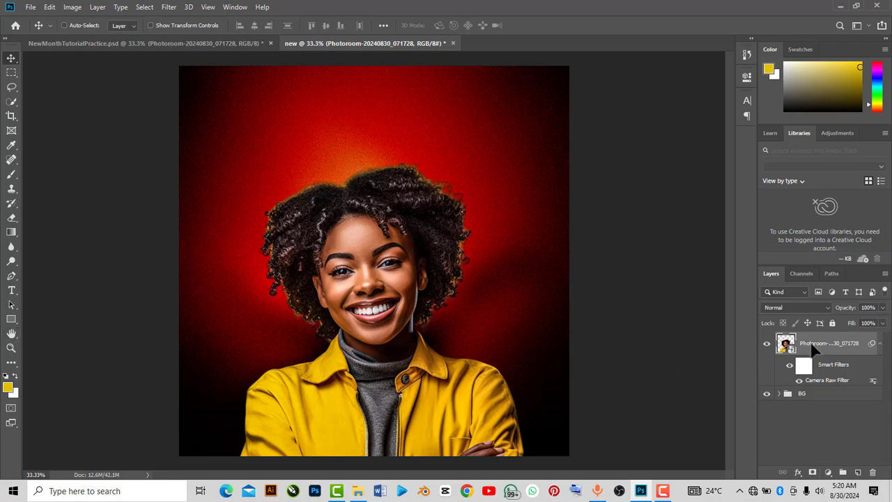
Add 14% uniform noise to the portrait layer
{"action": "left_click", "coordinate": [170, 7]}
{"action": "mouse_move", "coordinate": [195, 166]}
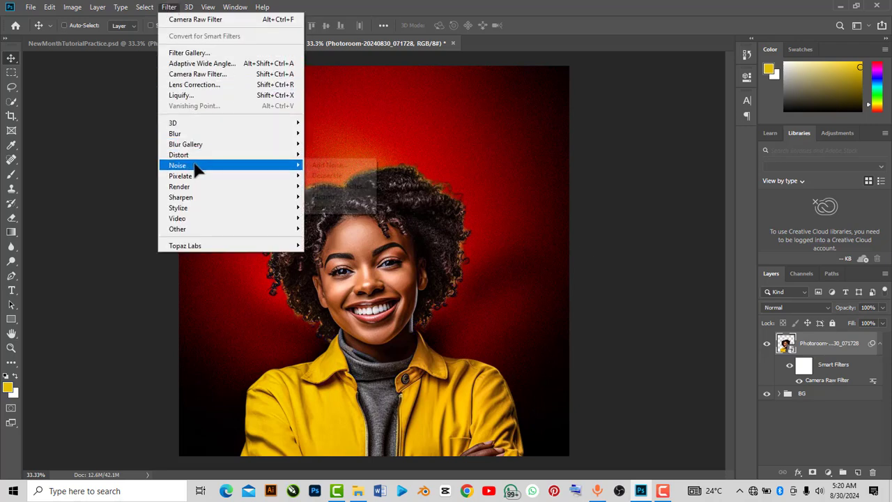
{"action": "left_click", "coordinate": [330, 165]}
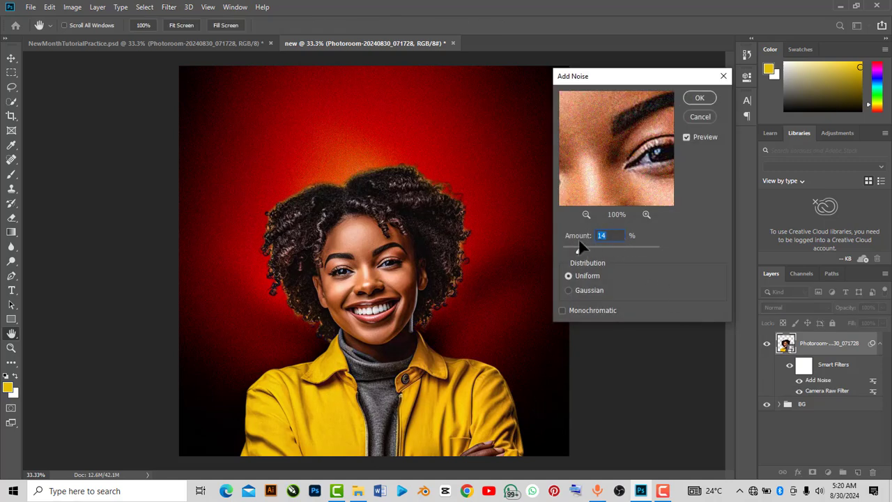
{"action": "key", "text": "Return"}
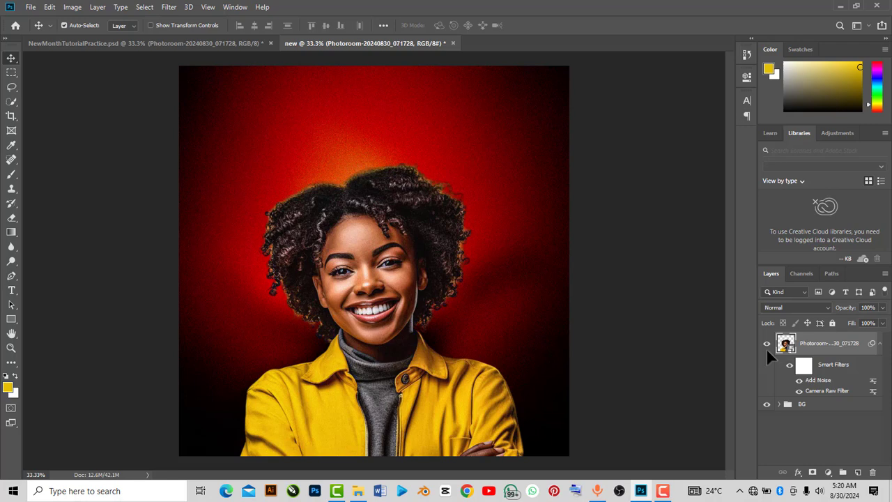
Put the portrait layer into a new group and rename the group Image
{"action": "key", "text": "ctrl+g"}
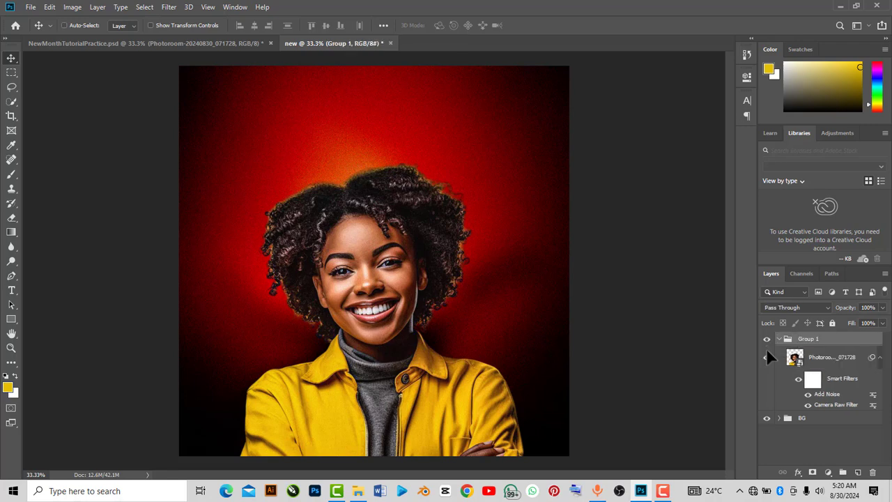
{"action": "left_click", "coordinate": [778, 339]}
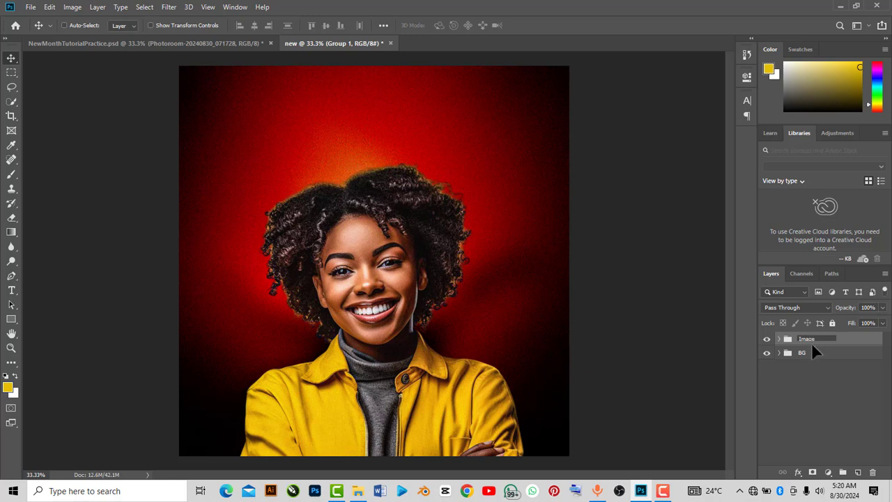
{"action": "key", "text": "Return"}
{"action": "left_click", "coordinate": [824, 383]}
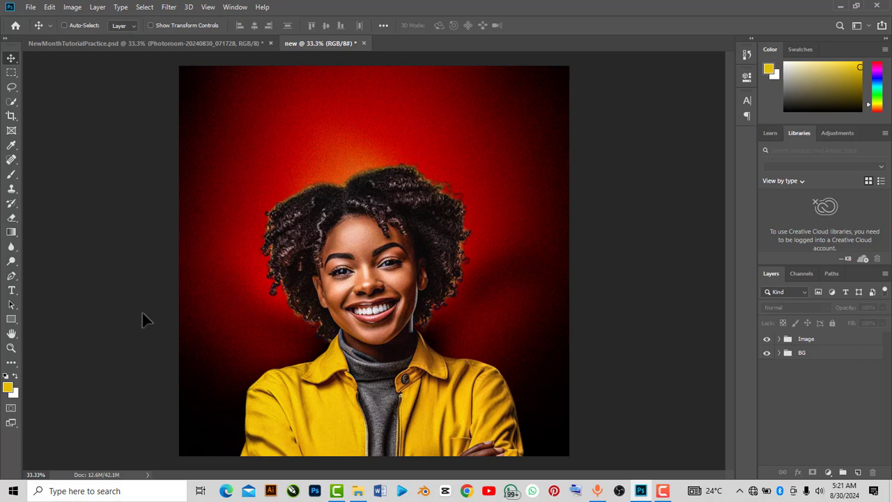
Add a 12 pt Autograf PERSONAL USE text layer reading "Welcome to" above the portrait's head
{"action": "left_click", "coordinate": [11, 290]}
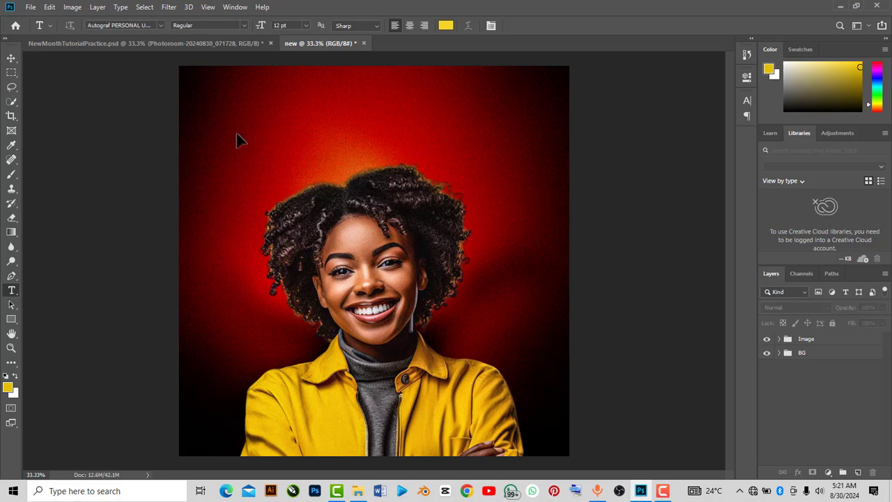
{"action": "left_click", "coordinate": [277, 136]}
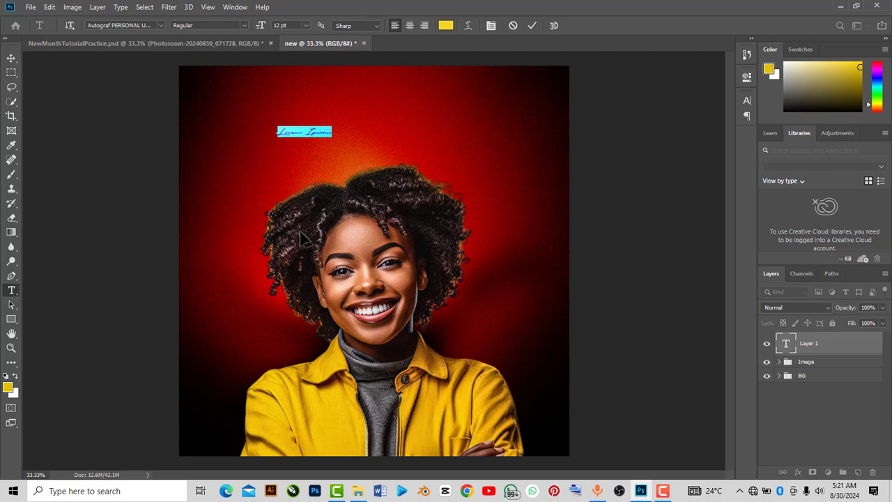
{"action": "type", "text": "hellome"}
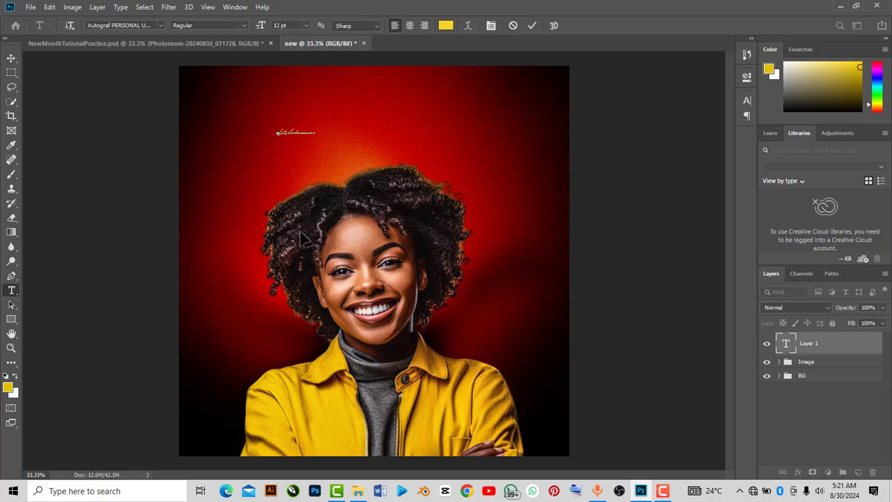
{"action": "type", "text": " To"}
{"action": "key", "text": "BackSpace"}
{"action": "key", "text": "BackSpace"}
{"action": "key", "text": "BackSpace"}
{"action": "type", "text": "T"}
{"action": "key", "text": "BackSpace"}
{"action": "key", "text": "BackSpace"}
{"action": "type", "text": "t"}
{"action": "left_click", "coordinate": [533, 24]}
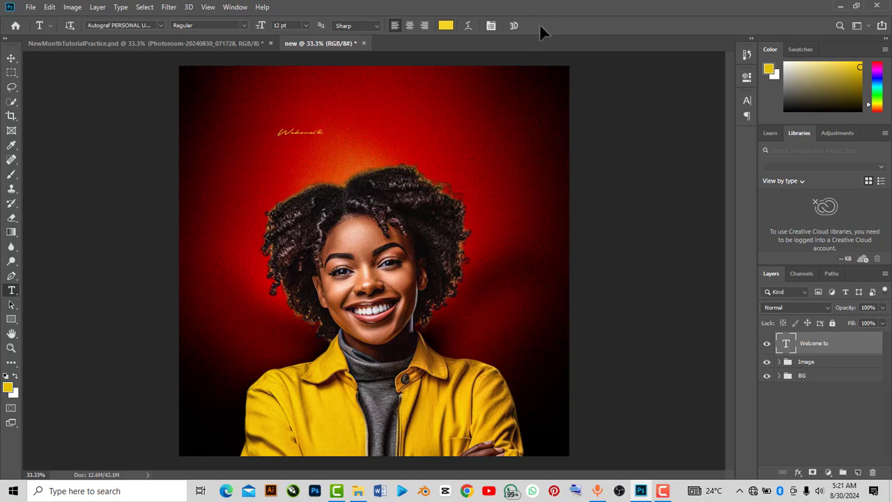
Scale the "Welcome to" text to about 330% and move it up above the portrait's head
{"action": "key", "text": "ctrl+t"}
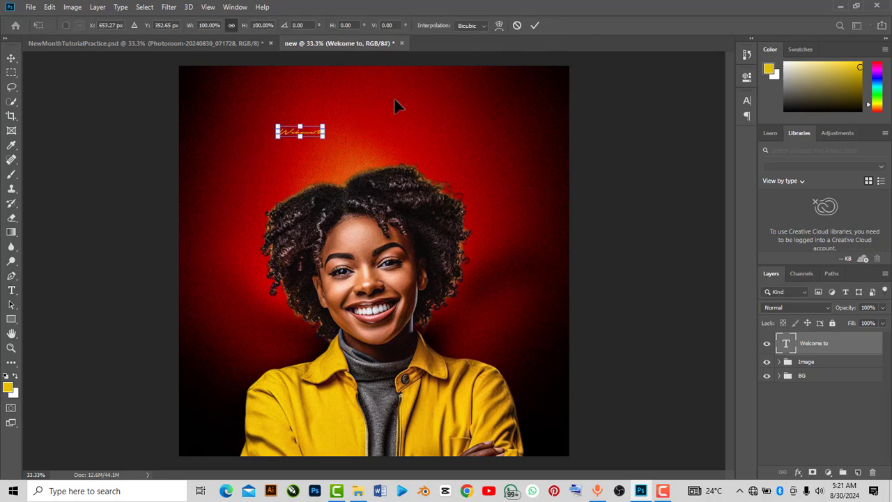
{"action": "left_click_drag", "start_coordinate": [323, 140], "coordinate": [427, 146]}
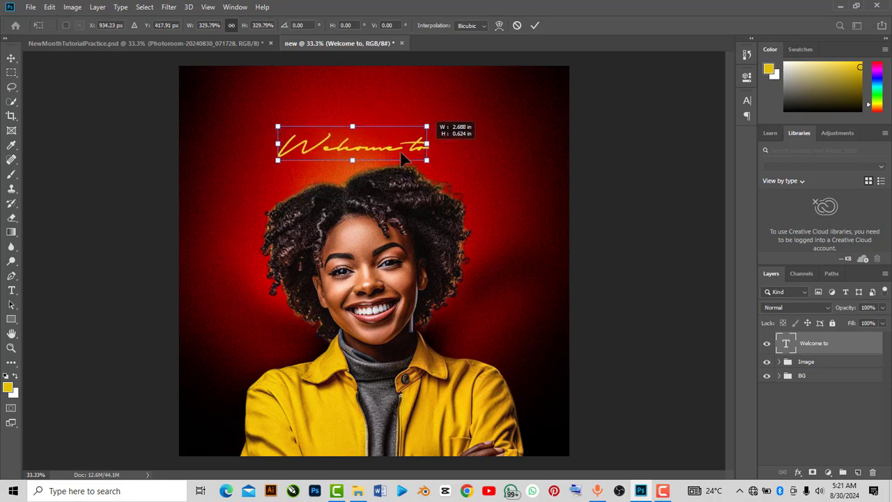
{"action": "left_click_drag", "start_coordinate": [413, 133], "coordinate": [414, 126]}
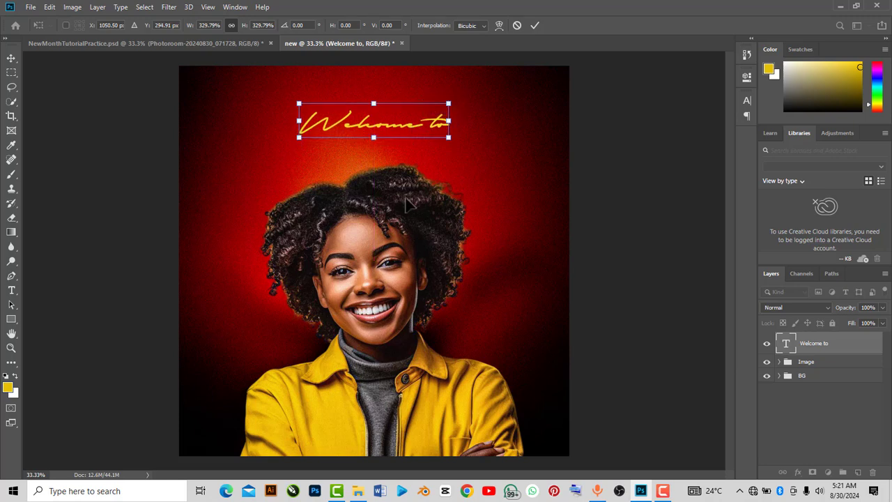
Select the Image group, nudge it slightly with the Move tool, and commit an unchanged free transform on it
{"action": "left_click", "coordinate": [814, 361]}
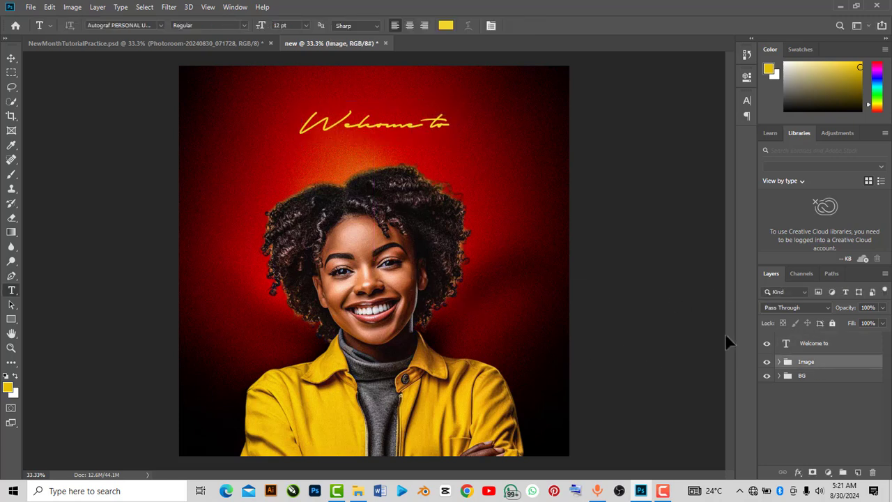
{"action": "left_click", "coordinate": [11, 58]}
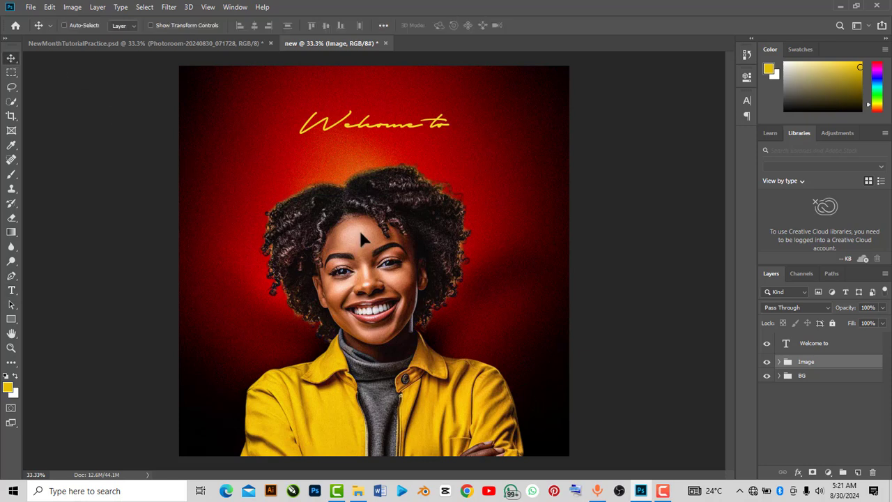
{"action": "mouse_move", "coordinate": [360, 232]}
{"action": "left_mouse_down"}
{"action": "mouse_move", "coordinate": [360, 241]}
{"action": "mouse_move", "coordinate": [356, 229]}
{"action": "left_mouse_up"}
{"action": "key", "text": "ctrl+t"}
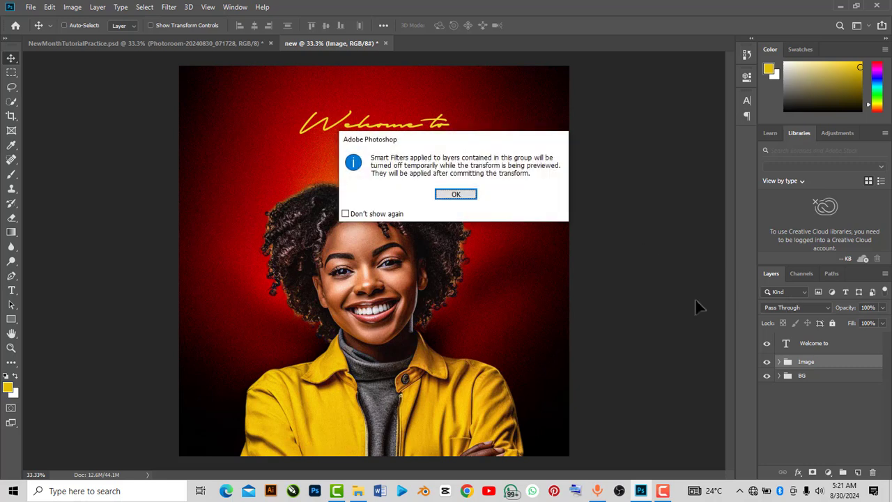
{"action": "left_click", "coordinate": [457, 194]}
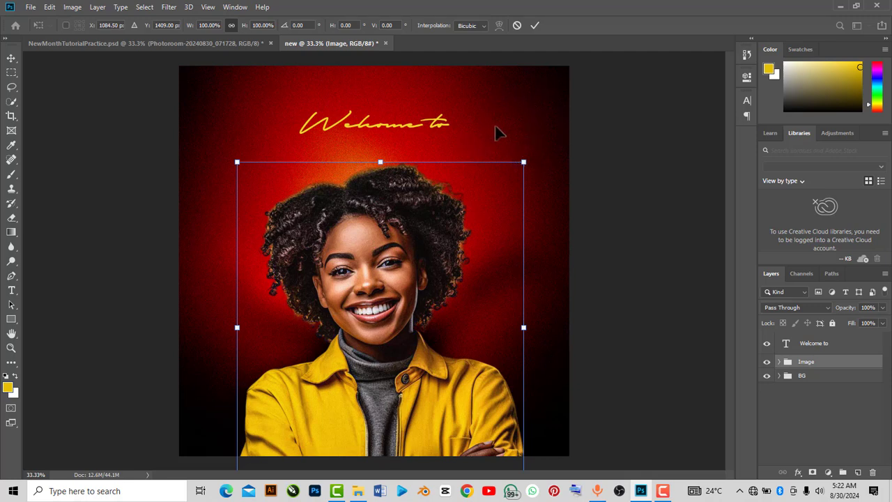
{"action": "left_click", "coordinate": [535, 24]}
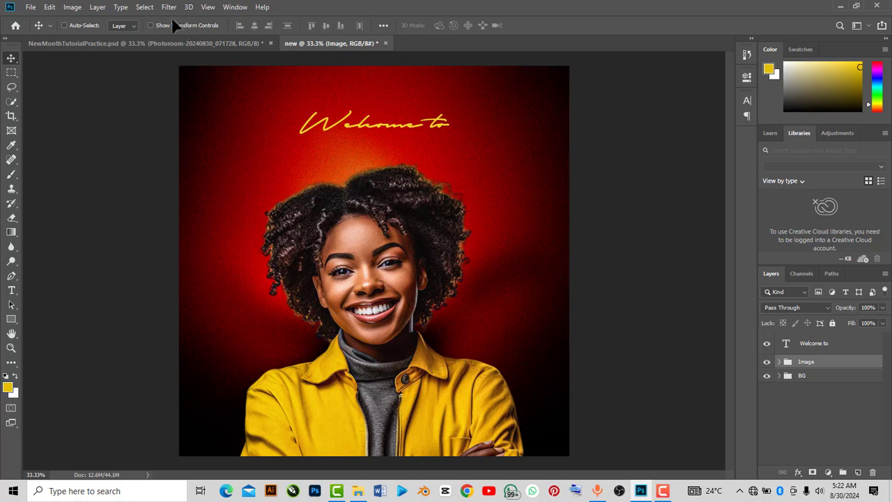
Add a new guide layout with 0.3 in margins on the top, left, bottom and right
{"action": "left_click", "coordinate": [208, 9]}
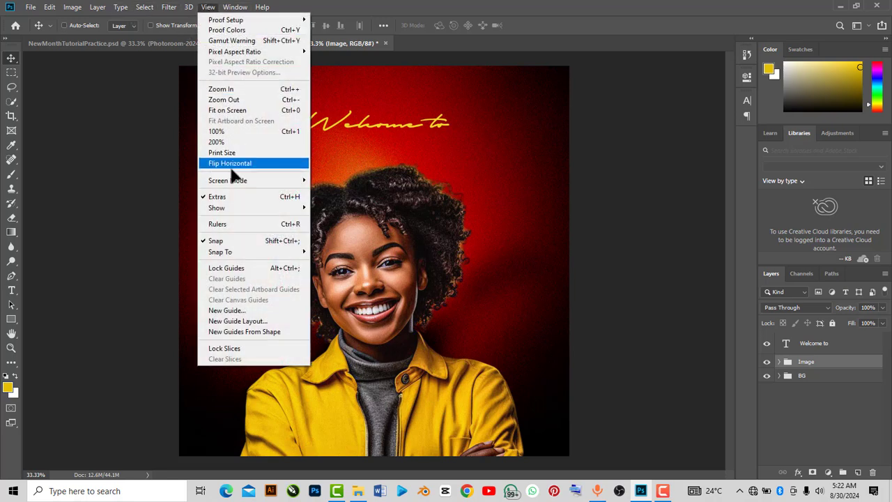
{"action": "left_click", "coordinate": [240, 321]}
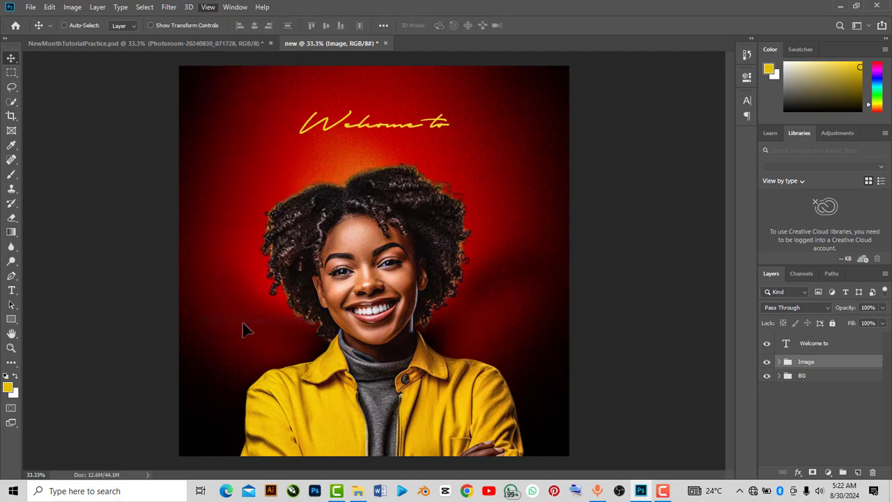
{"action": "left_click_drag", "start_coordinate": [352, 50], "coordinate": [421, 53]}
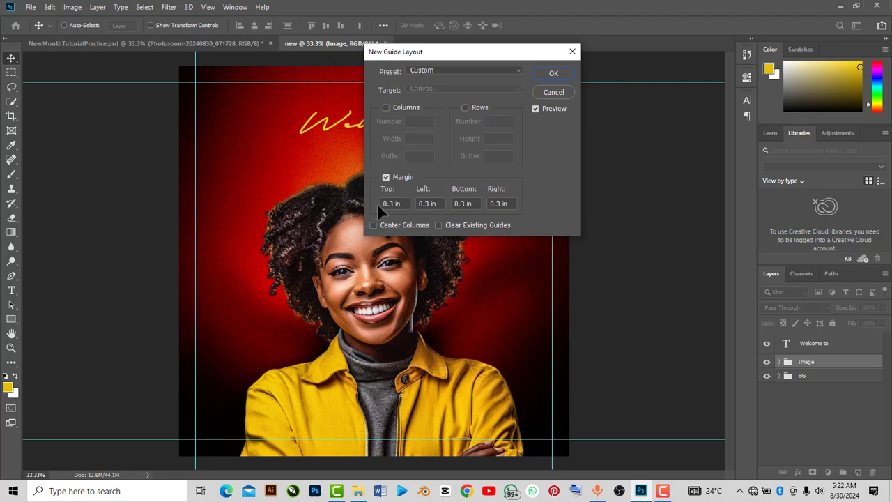
{"action": "left_click", "coordinate": [550, 74]}
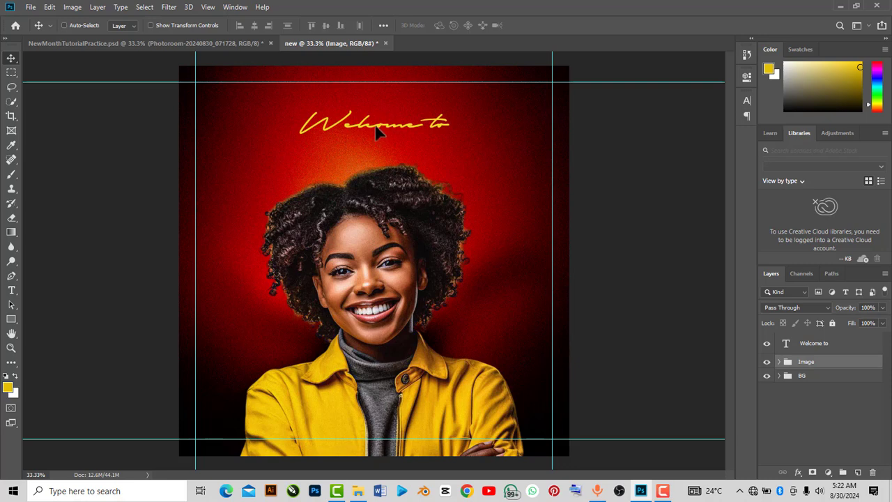
Move the Image group slightly down and shift the "Welcome to" text a little lower
{"action": "left_click_drag", "start_coordinate": [375, 133], "coordinate": [376, 138]}
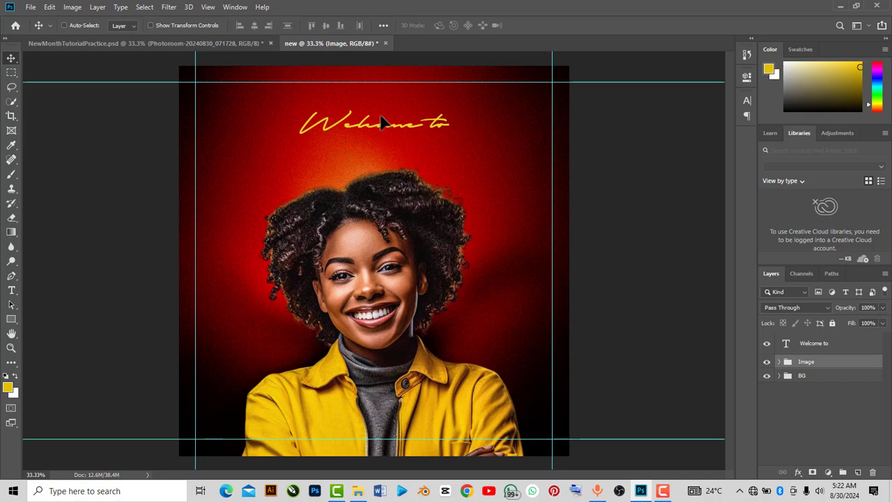
{"action": "left_click", "coordinate": [819, 343]}
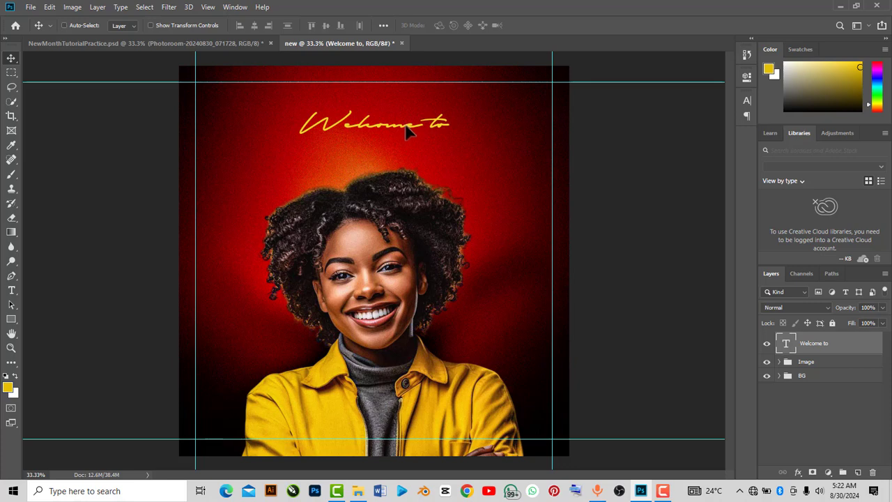
{"action": "left_click_drag", "start_coordinate": [405, 124], "coordinate": [409, 131]}
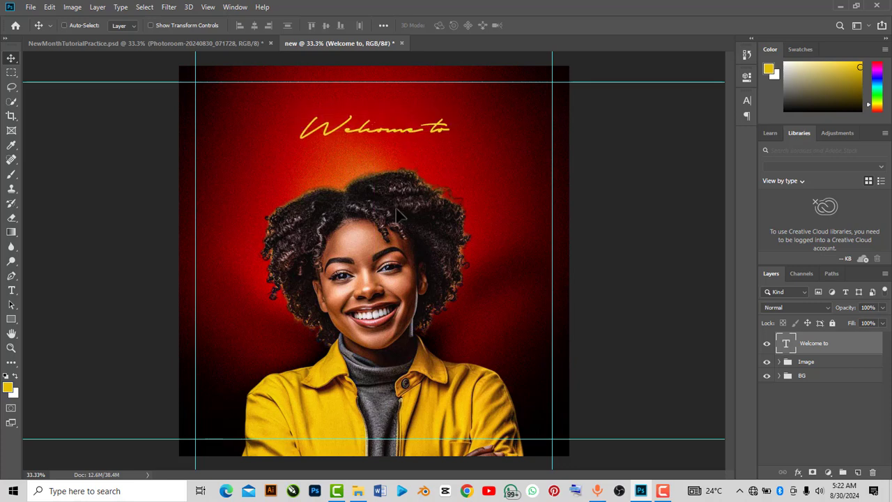
Scale the Image group down to about 92% with Free Transform
{"action": "left_click", "coordinate": [801, 364]}
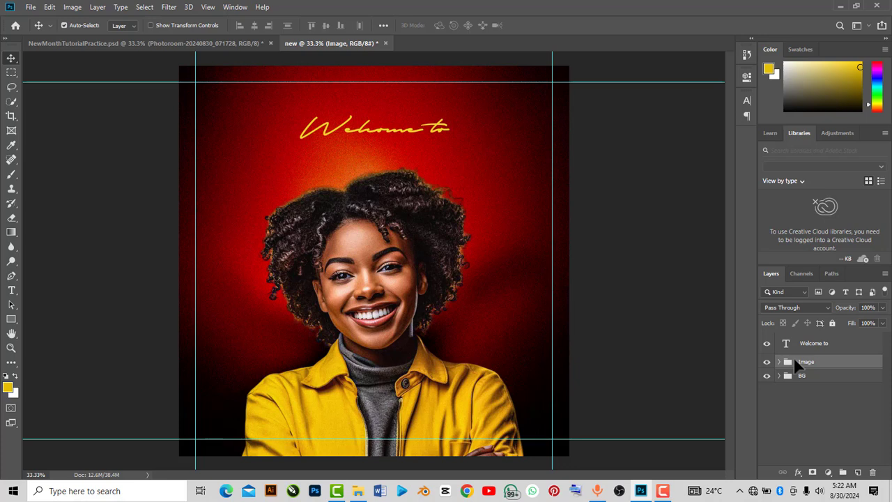
{"action": "key", "text": "ctrl+t"}
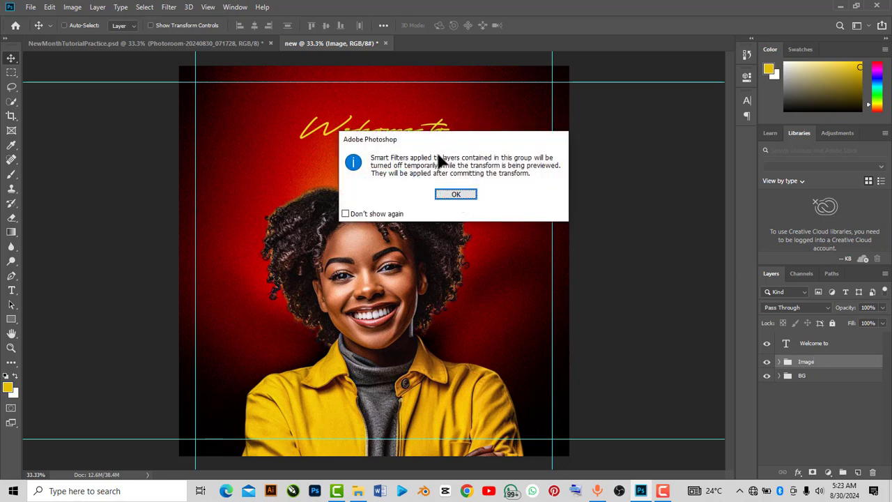
{"action": "left_click", "coordinate": [467, 195]}
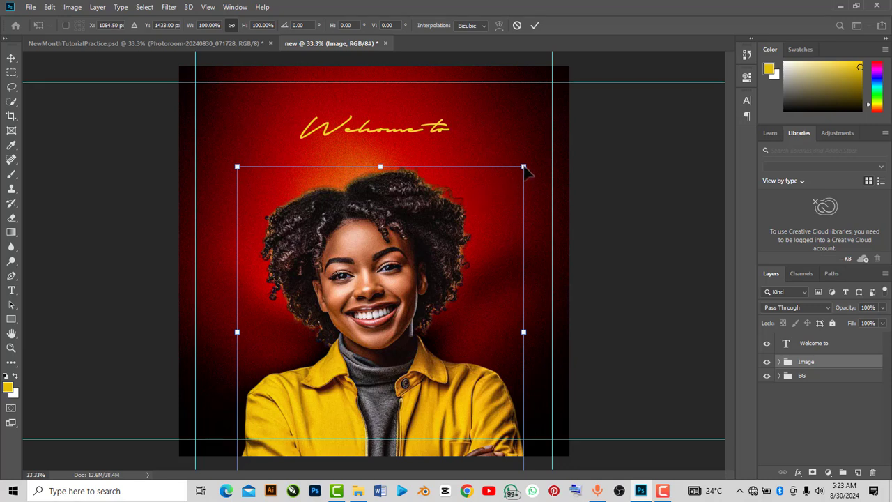
{"action": "left_click_drag", "start_coordinate": [524, 168], "coordinate": [523, 185]}
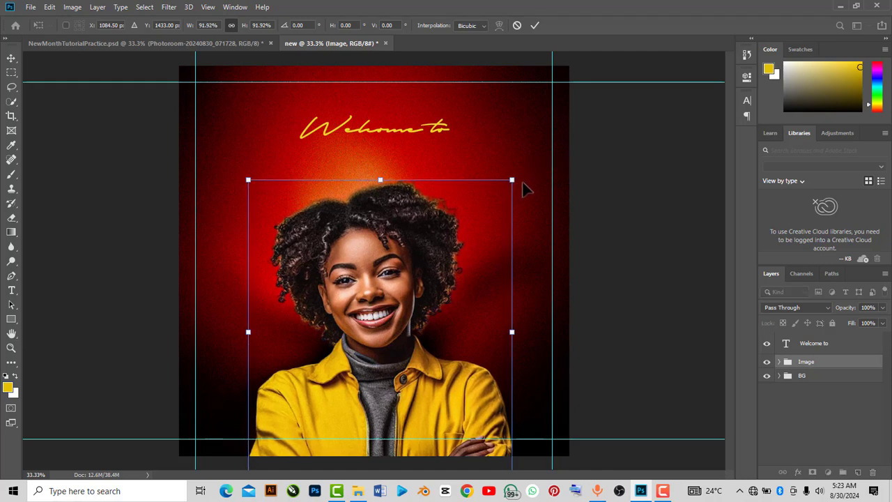
{"action": "left_click", "coordinate": [533, 27]}
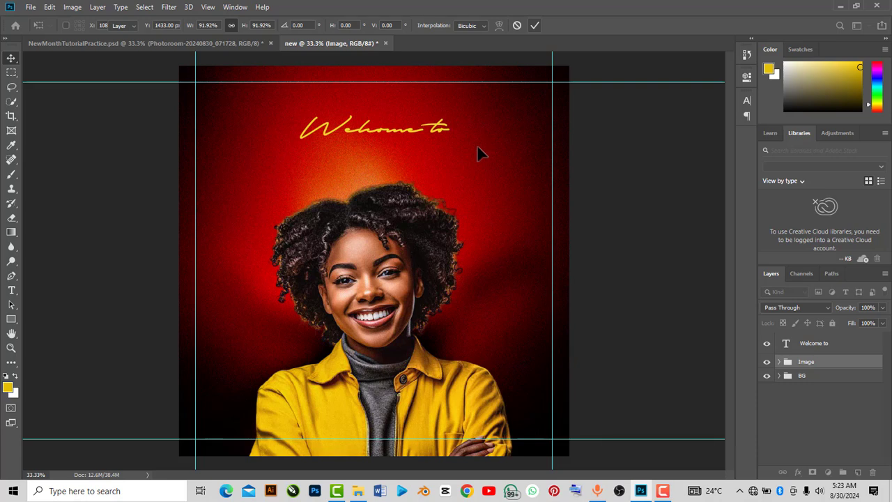
Nudge the "Welcome to" text slightly lower and duplicate its text layer
{"action": "left_click", "coordinate": [806, 349]}
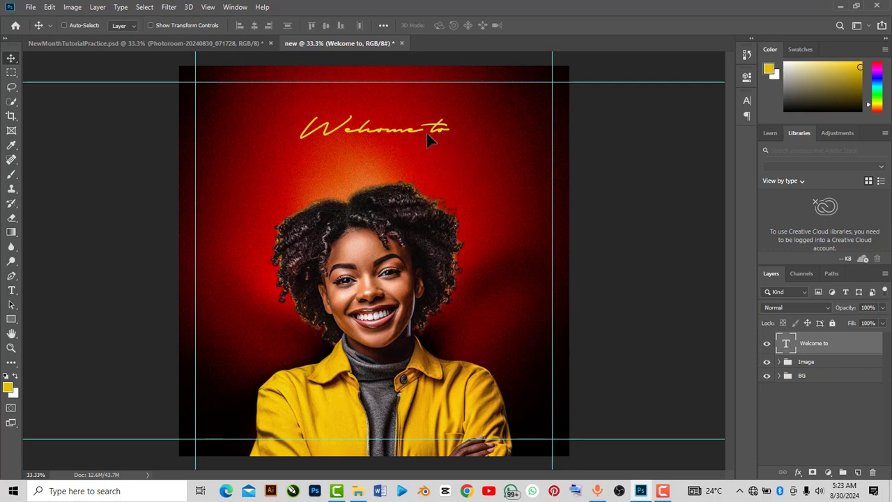
{"action": "left_click_drag", "start_coordinate": [435, 127], "coordinate": [436, 134]}
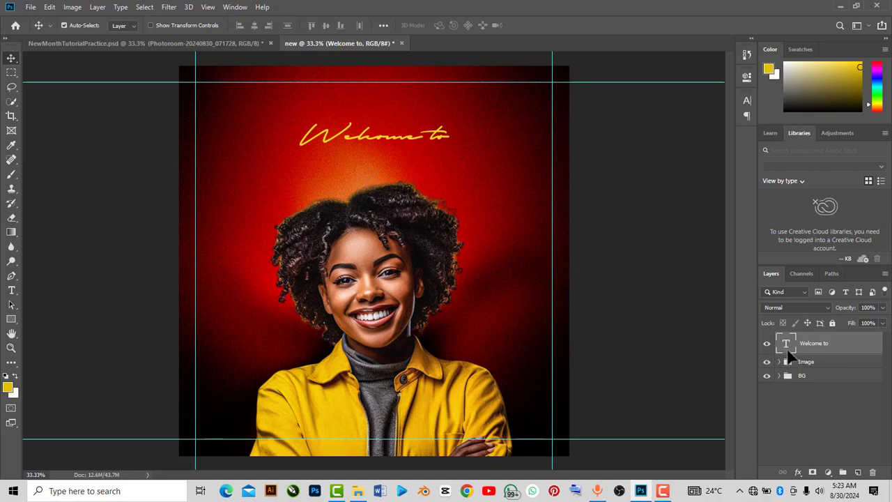
{"action": "key", "text": "ctrl+j"}
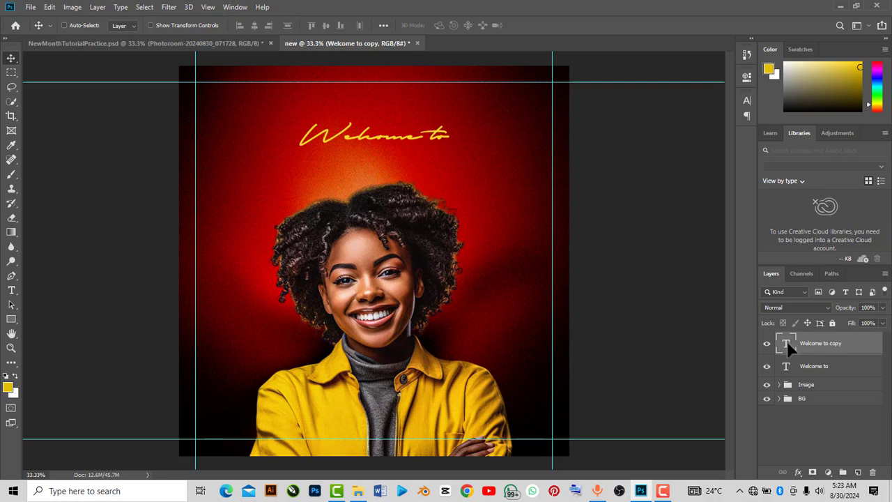
Change the copied text's font to Monument Extended Ultrabold
{"action": "double_click", "coordinate": [788, 344]}
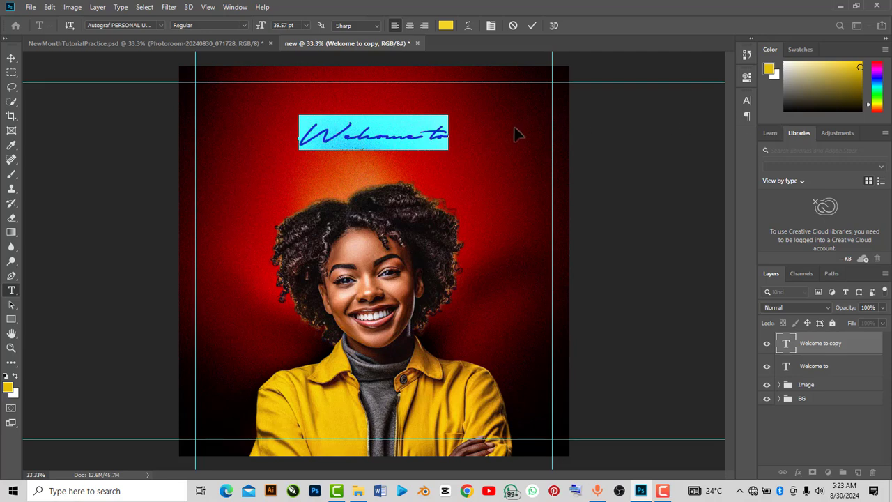
{"action": "left_click", "coordinate": [746, 78]}
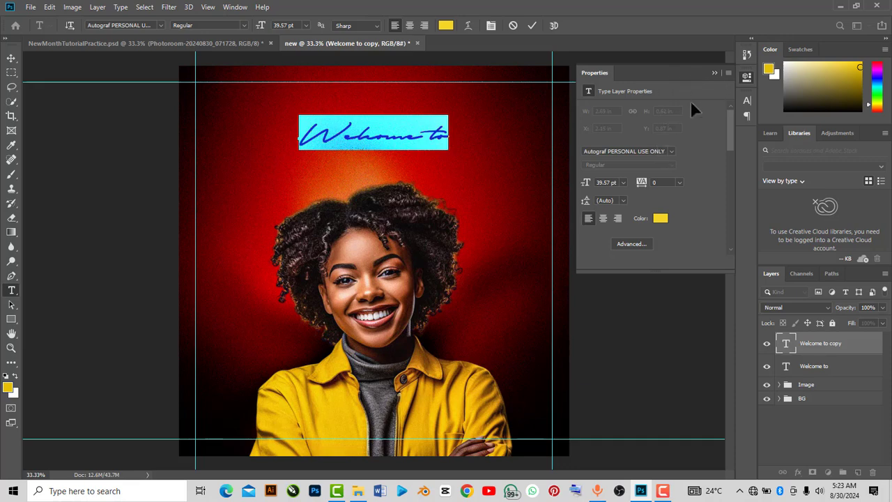
{"action": "left_click", "coordinate": [663, 148]}
{"action": "left_click", "coordinate": [663, 147]}
{"action": "key", "text": "BackSpace"}
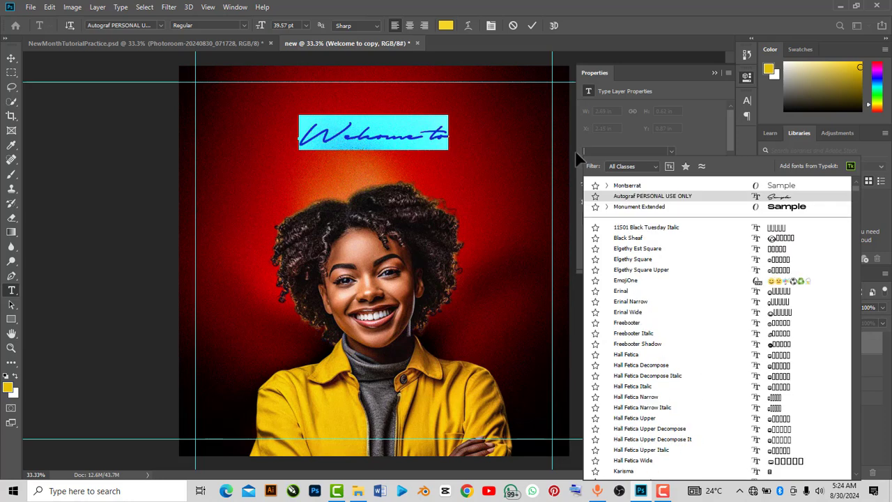
{"action": "type", "text": "monum"}
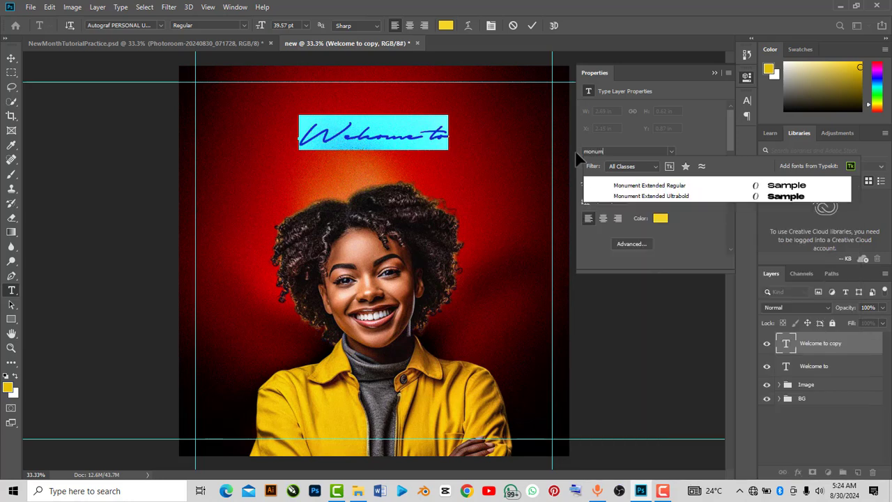
{"action": "left_click", "coordinate": [791, 196]}
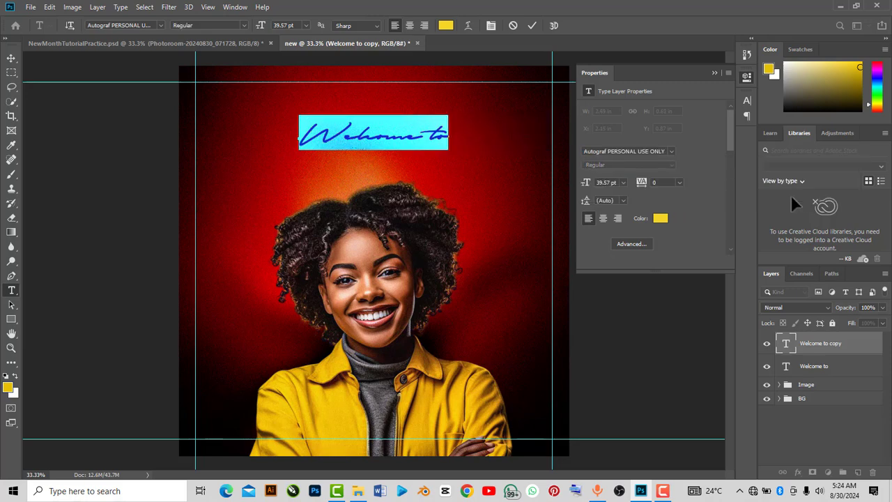
Set the copied text's color to near-white #fefefb and commit the text edit
{"action": "left_click", "coordinate": [659, 219]}
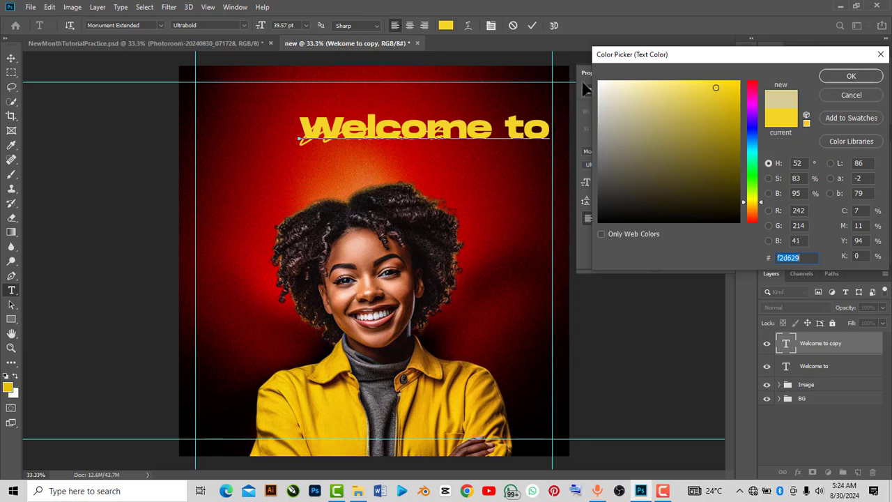
{"action": "left_click", "coordinate": [638, 103]}
{"action": "left_click", "coordinate": [604, 87]}
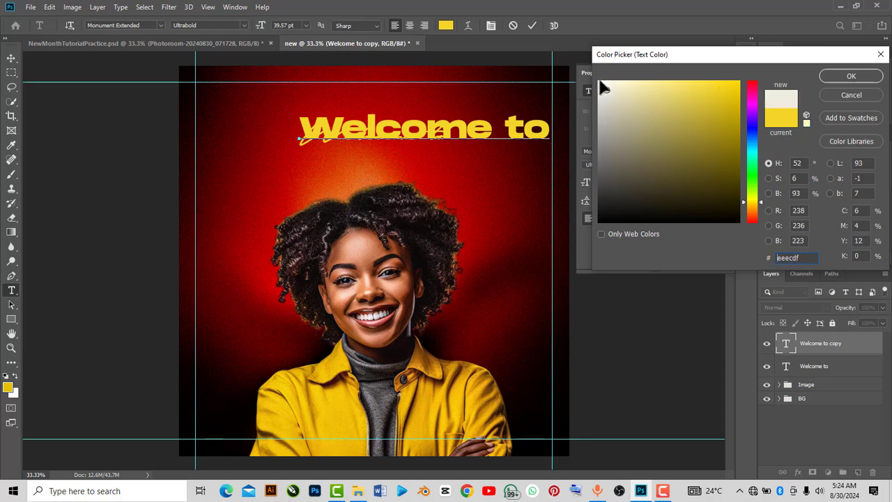
{"action": "left_click", "coordinate": [599, 81]}
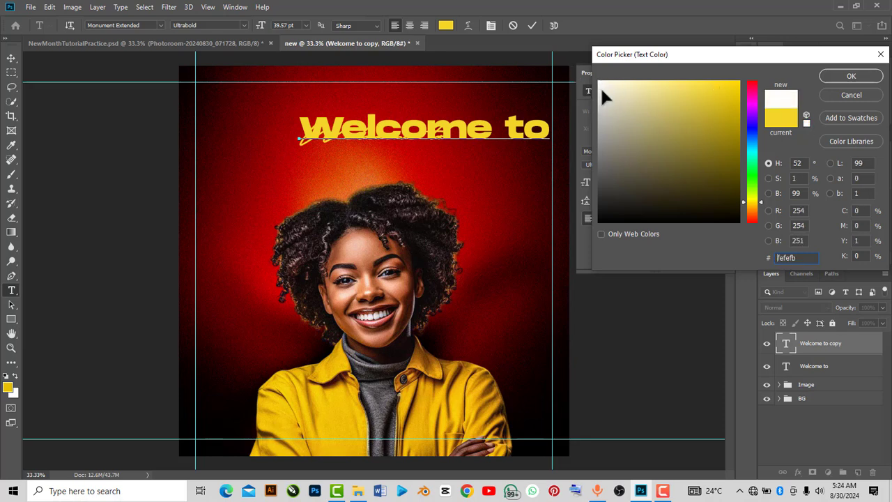
{"action": "left_click", "coordinate": [833, 76]}
{"action": "key", "text": "ctrl+a"}
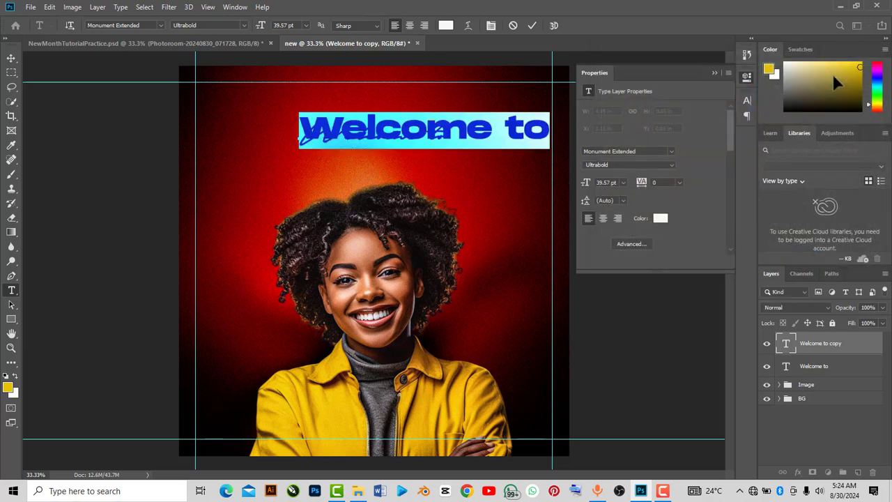
{"action": "left_click", "coordinate": [639, 150]}
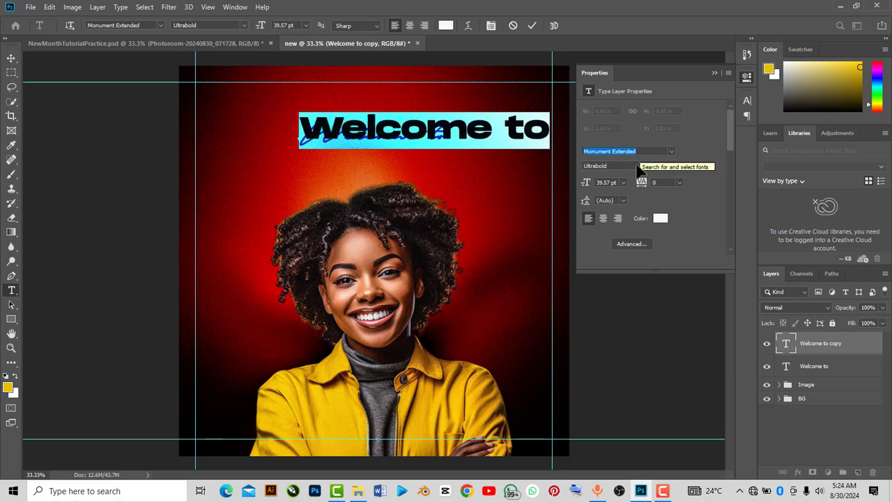
{"action": "left_click", "coordinate": [713, 72]}
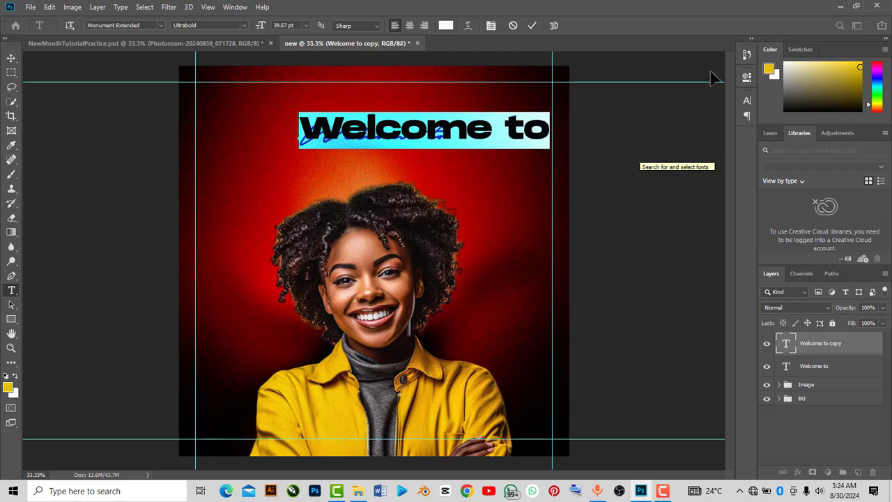
{"action": "left_click", "coordinate": [806, 343]}
{"action": "key", "text": "v"}
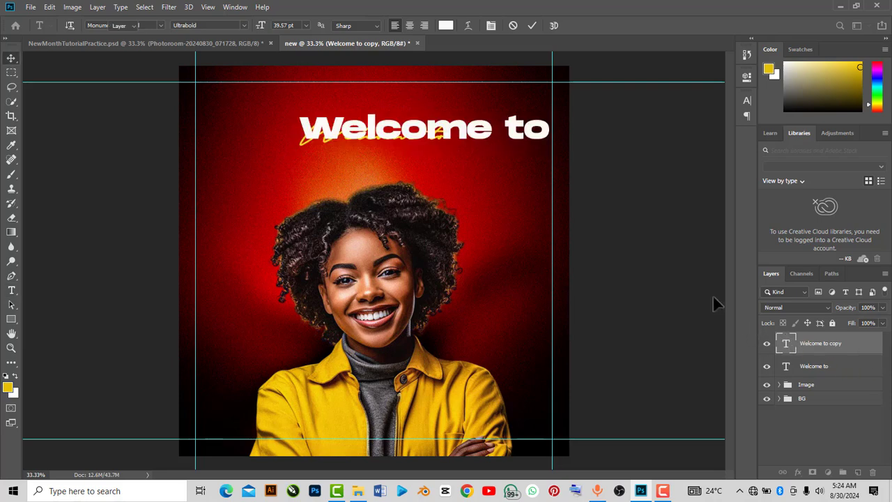
Replace the copied text layer's words with "FaddyCreates"
{"action": "left_click", "coordinate": [11, 290]}
{"action": "left_click", "coordinate": [548, 133]}
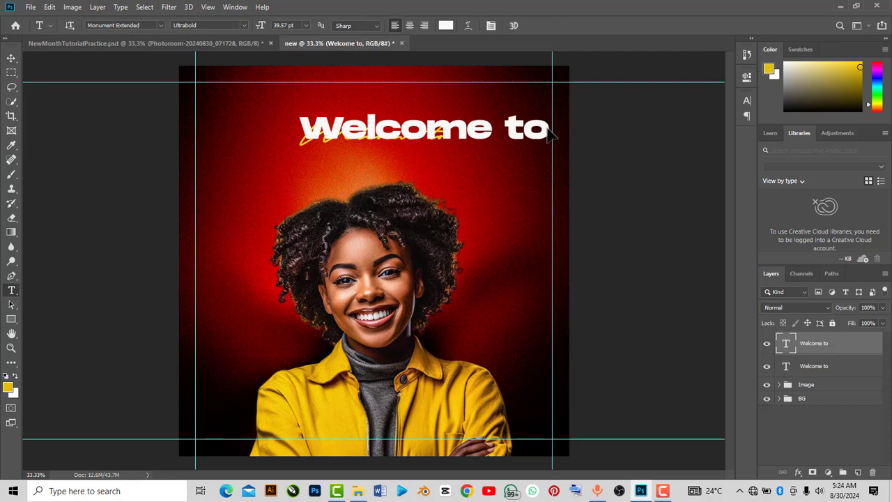
{"action": "key", "text": "BackSpace"}
{"action": "key", "text": "BackSpace"}
{"action": "key", "text": "BackSpace"}
{"action": "key", "text": "BackSpace"}
{"action": "key", "text": "BackSpace"}
{"action": "key", "text": "BackSpace"}
{"action": "key", "text": "BackSpace"}
{"action": "key", "text": "BackSpace"}
{"action": "key", "text": "BackSpace"}
{"action": "key", "text": "BackSpace"}
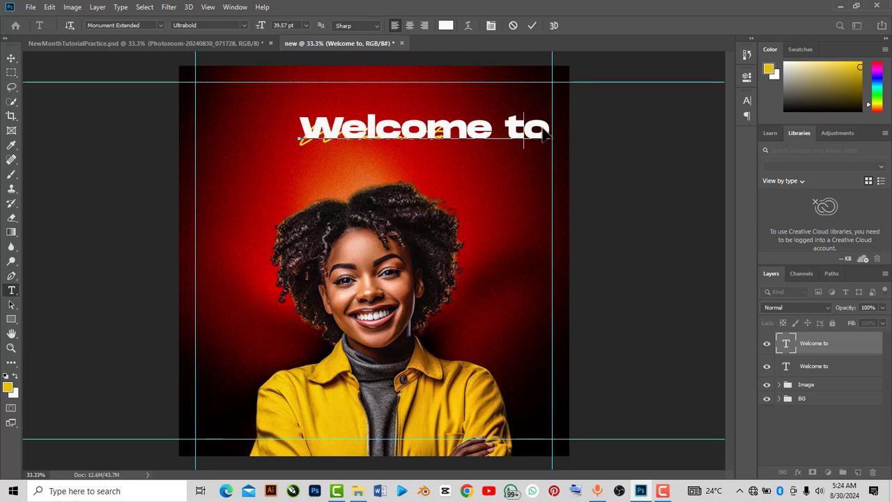
{"action": "type", "text": "Se"}
{"action": "type", "text": "ddy"}
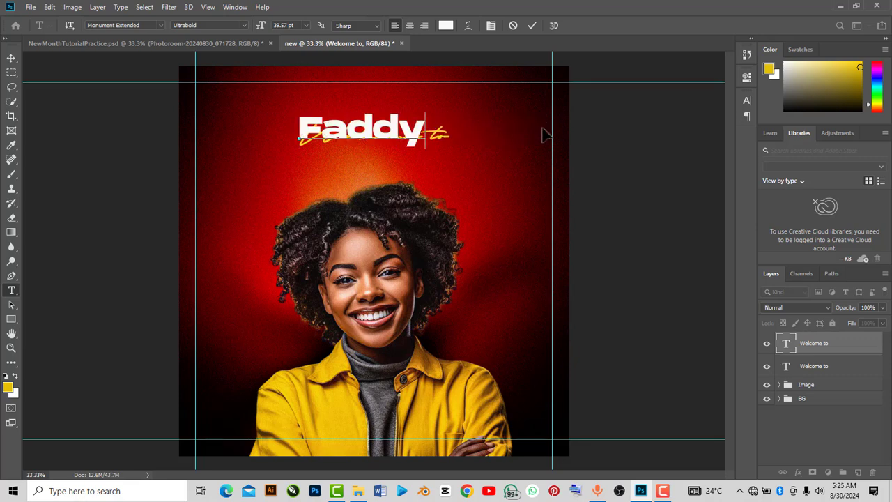
{"action": "type", "text": "C "}
{"action": "type", "text": "eates"}
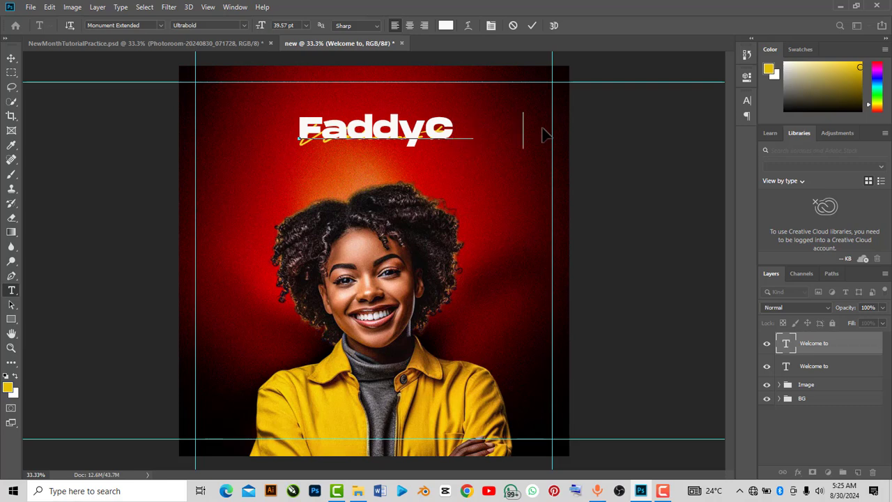
Scale the "FaddyCreates" text down to about 27% and move it above the "Welcome to" script
{"action": "left_click", "coordinate": [11, 59]}
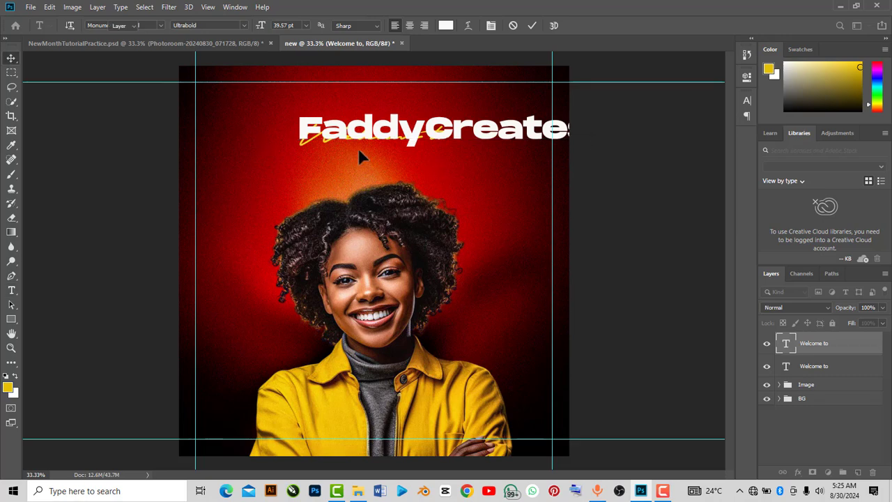
{"action": "key", "text": "ctrl+t"}
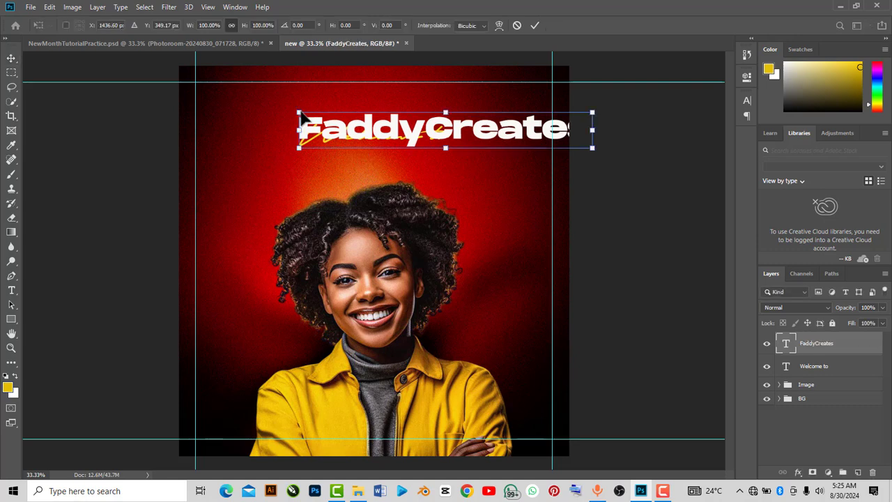
{"action": "left_click_drag", "start_coordinate": [301, 117], "coordinate": [438, 130]}
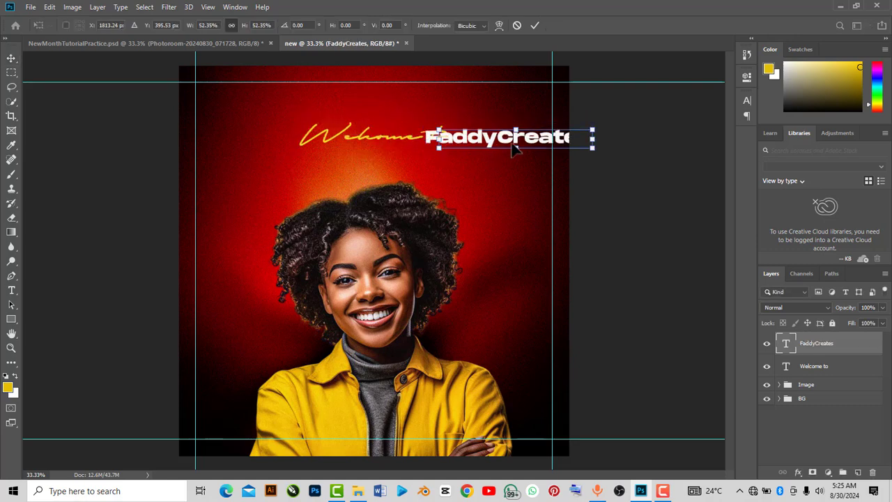
{"action": "left_click_drag", "start_coordinate": [513, 150], "coordinate": [395, 119]}
{"action": "left_click_drag", "start_coordinate": [394, 119], "coordinate": [393, 119]}
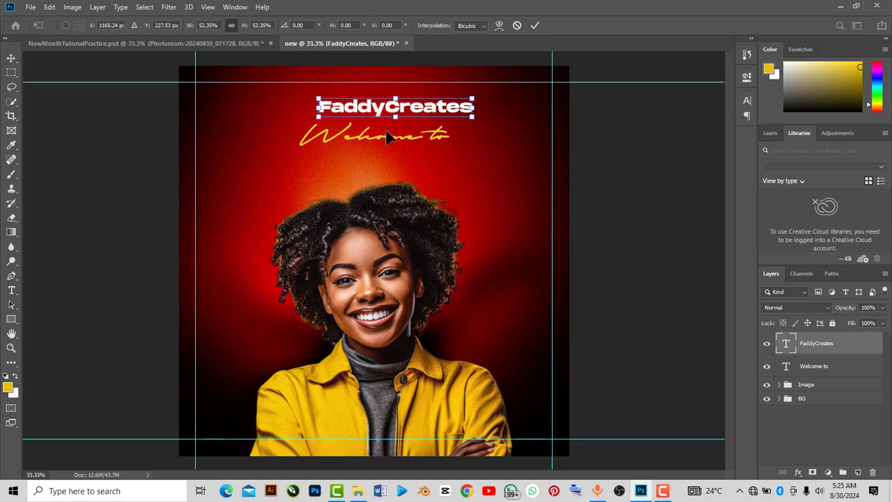
{"action": "left_click_drag", "start_coordinate": [323, 103], "coordinate": [368, 102]}
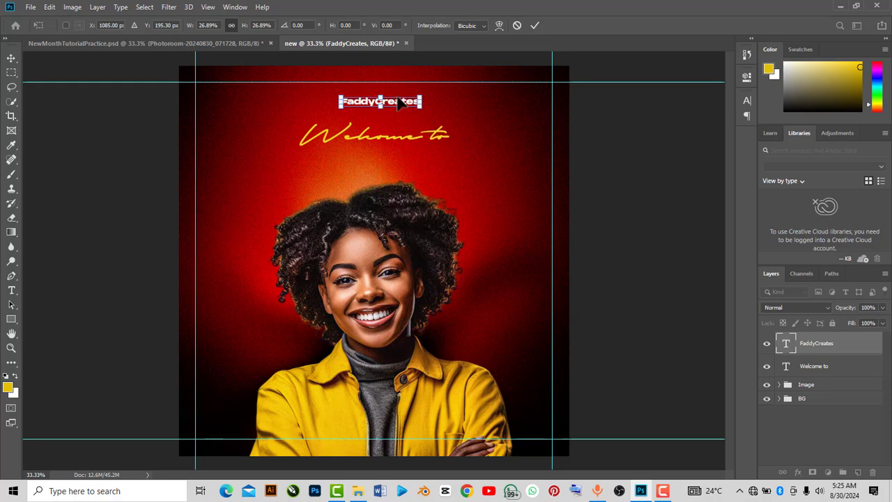
{"action": "left_click", "coordinate": [534, 26]}
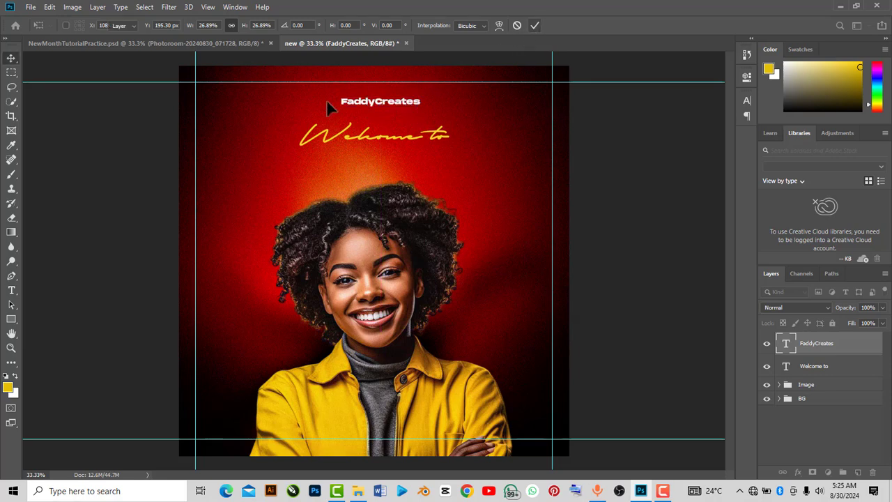
Set the "Creates" part of the text to Monument Extended Regular and commit the edit
{"action": "left_click", "coordinate": [12, 290]}
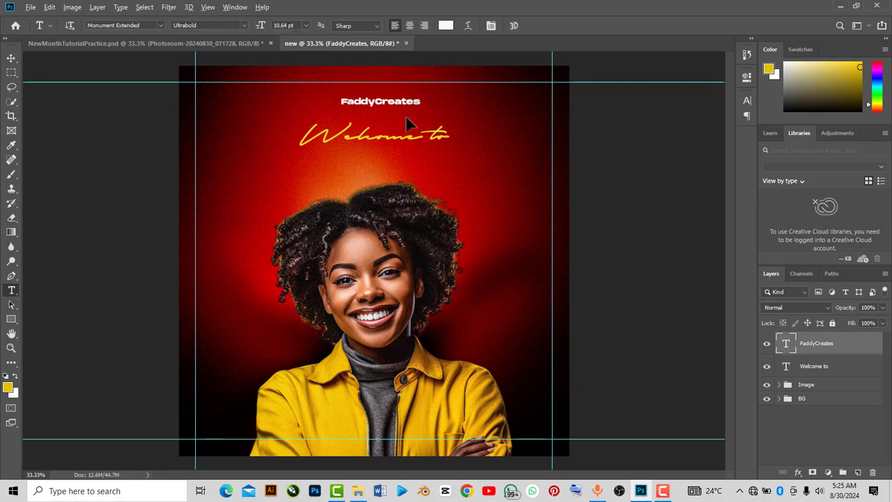
{"action": "scroll", "coordinate": [408, 120], "scroll_direction": "up", "scroll_amount": 2}
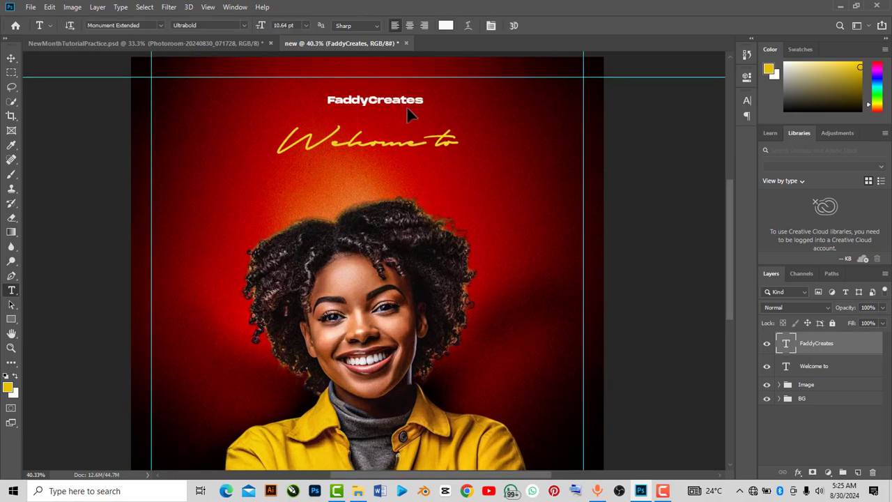
{"action": "scroll", "coordinate": [412, 102], "scroll_direction": "up", "scroll_amount": 5}
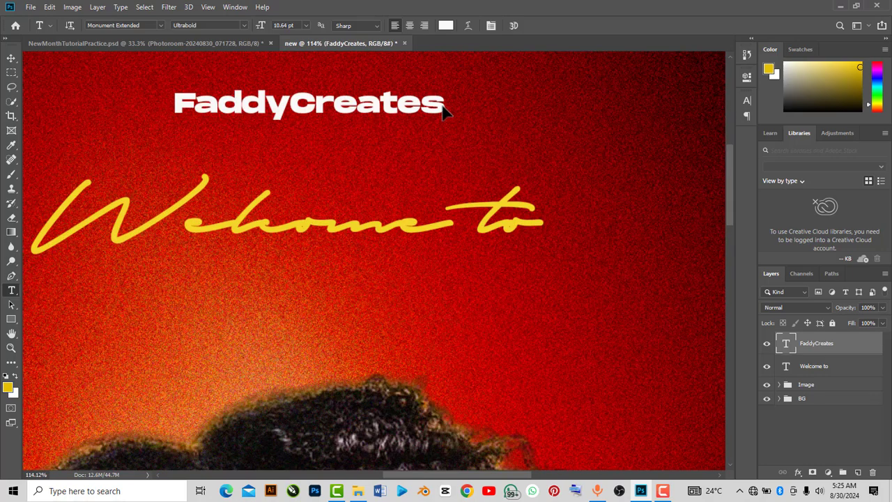
{"action": "left_click_drag", "start_coordinate": [443, 110], "coordinate": [298, 114]}
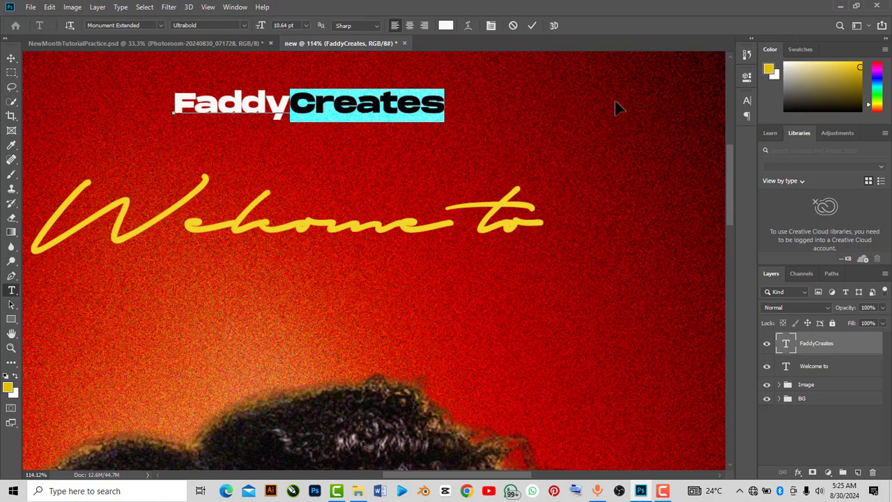
{"action": "left_click", "coordinate": [746, 77]}
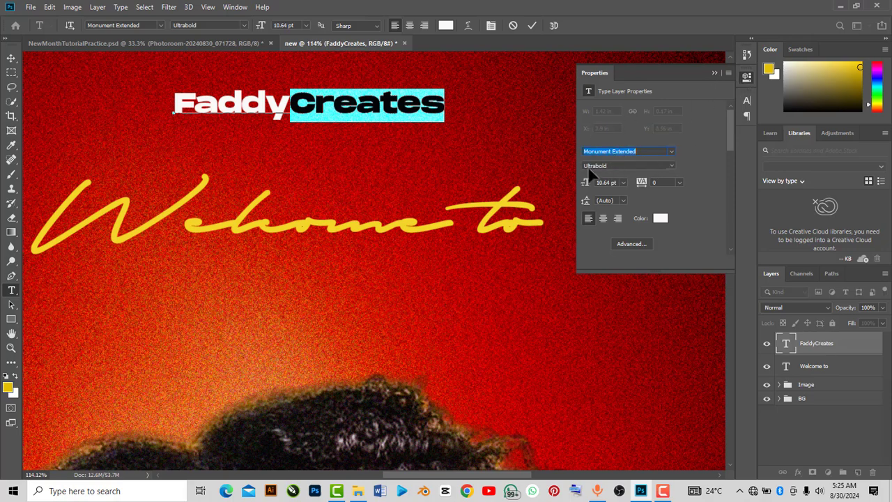
{"action": "left_click", "coordinate": [671, 165]}
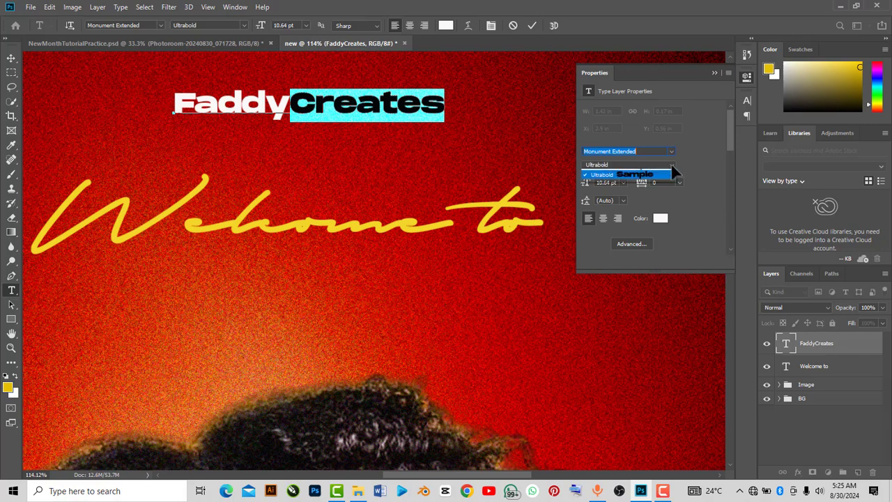
{"action": "left_click", "coordinate": [630, 174]}
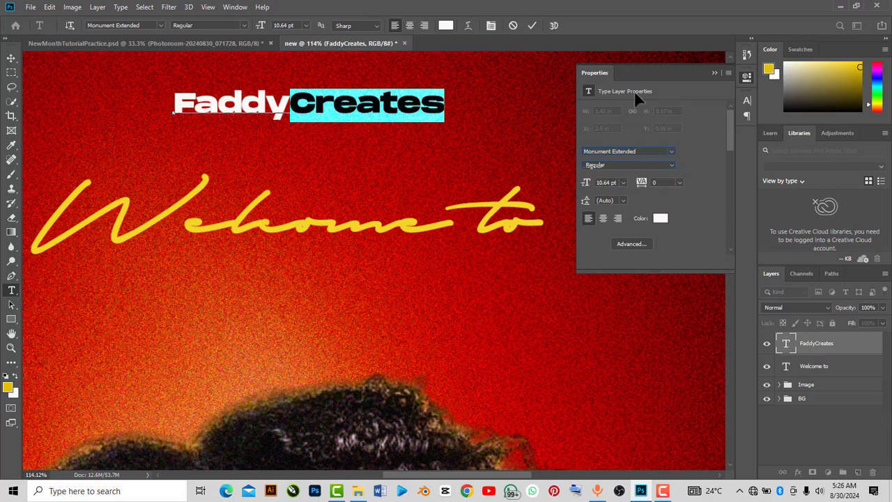
{"action": "left_click", "coordinate": [713, 70]}
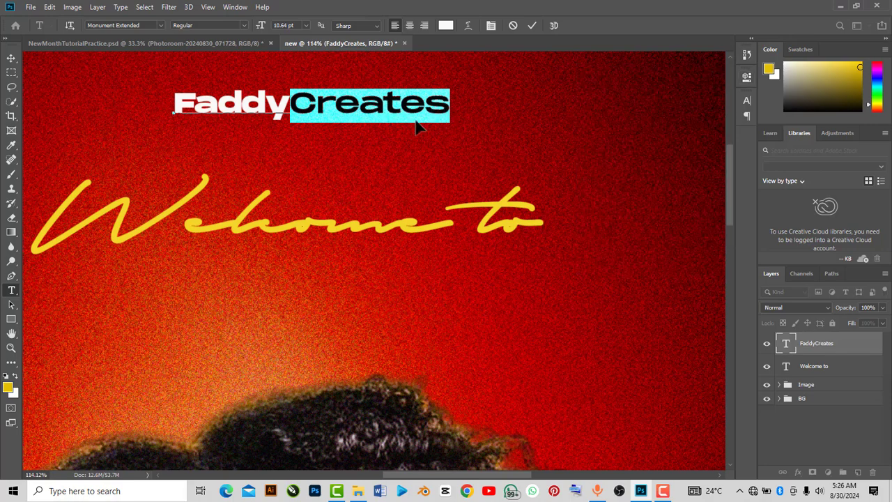
{"action": "scroll", "coordinate": [420, 126], "scroll_direction": "down", "scroll_amount": 6}
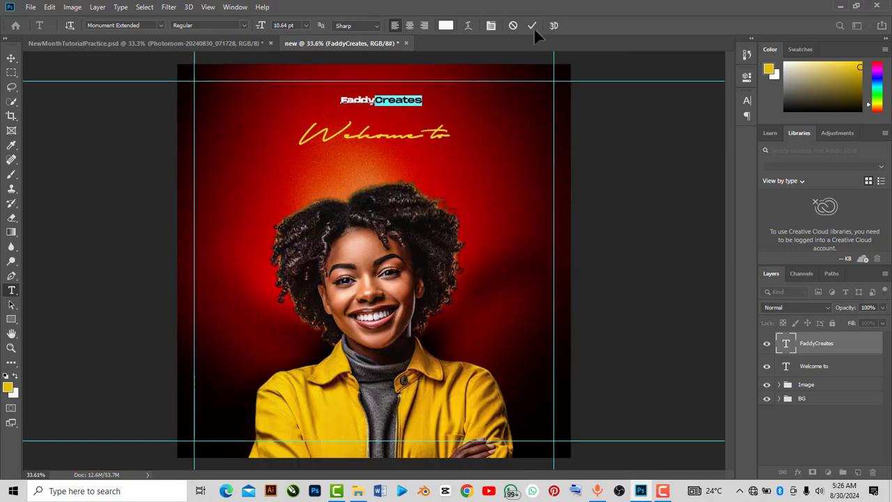
{"action": "left_click", "coordinate": [532, 25]}
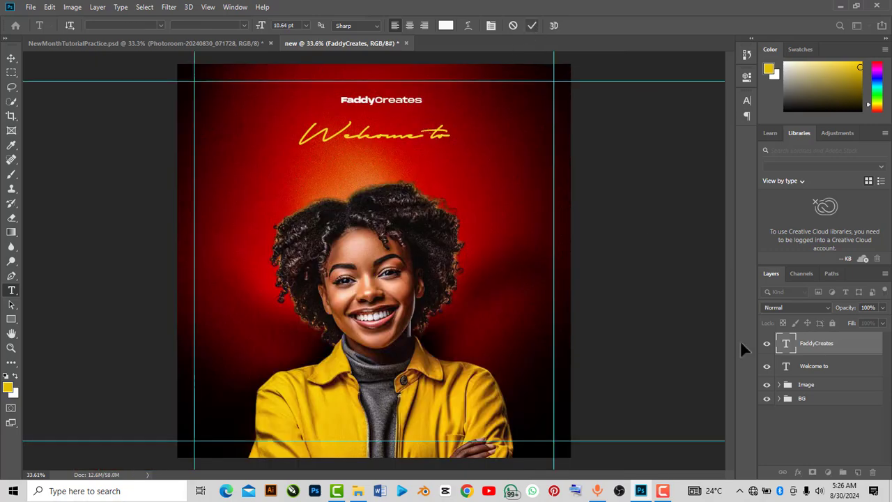
Nudge the original "Welcome to" text slightly and duplicate its layer
{"action": "left_click", "coordinate": [809, 367]}
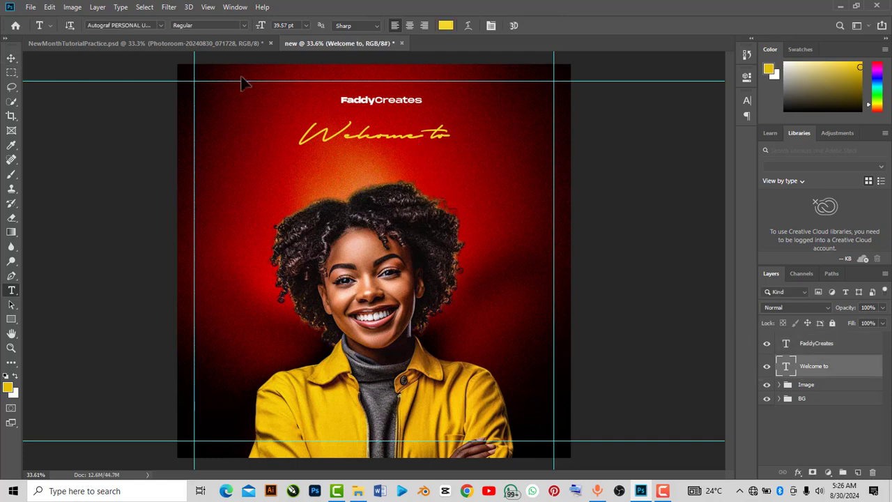
{"action": "left_click", "coordinate": [12, 59]}
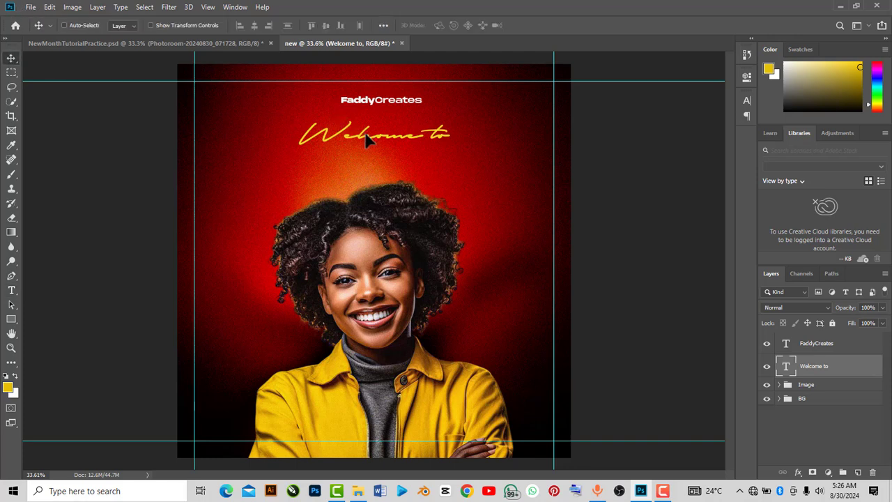
{"action": "left_click_drag", "start_coordinate": [366, 133], "coordinate": [370, 135]}
{"action": "key", "text": "ctrl"}
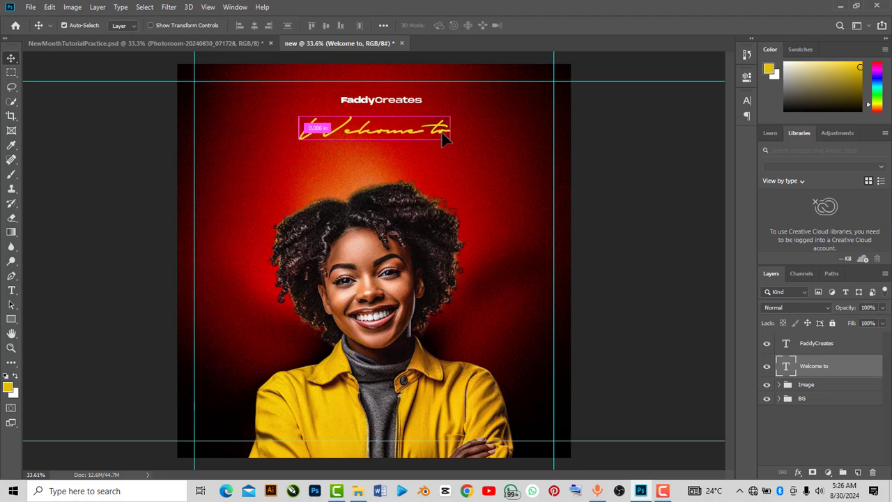
{"action": "key", "text": "ctrl+j"}
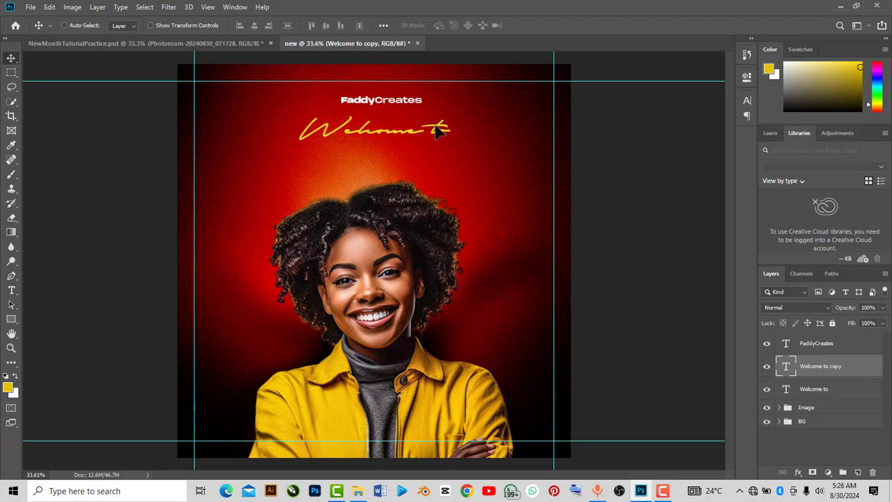
Move the duplicate below "Welcome to" and change its text to "September"
{"action": "left_click_drag", "start_coordinate": [433, 133], "coordinate": [435, 159]}
{"action": "double_click", "coordinate": [446, 162]}
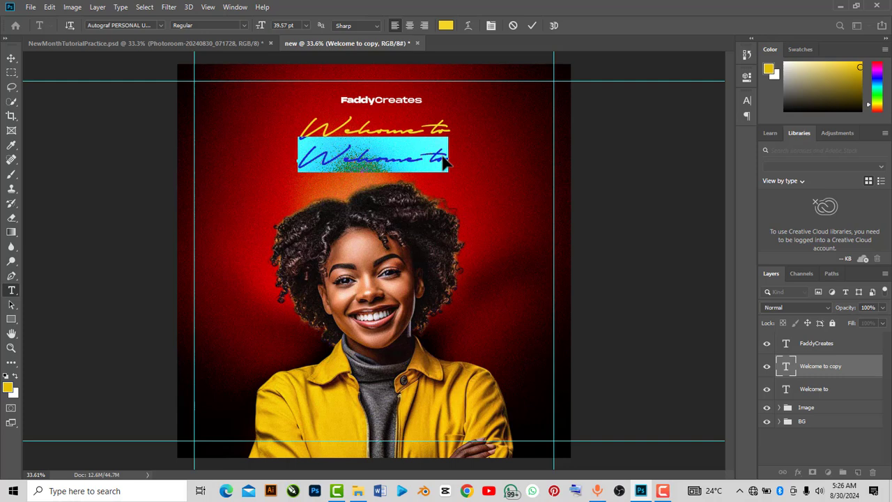
{"action": "type", "text": "Se"}
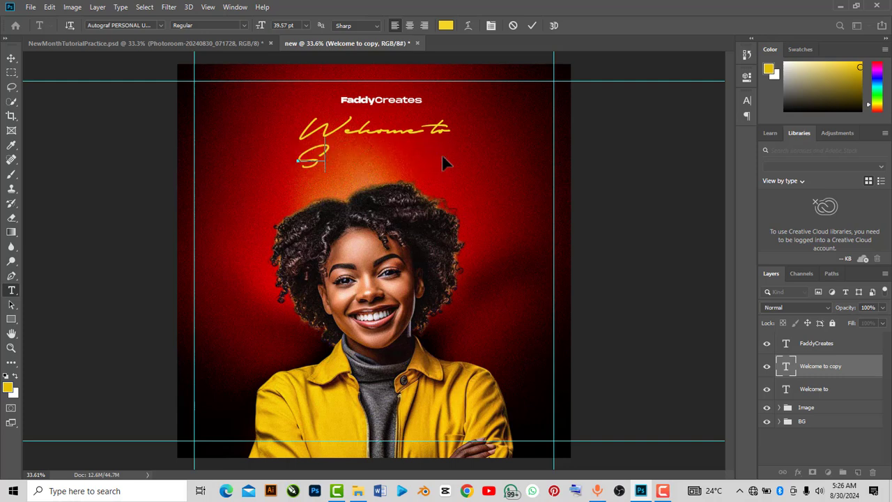
{"action": "type", "text": "ptem"}
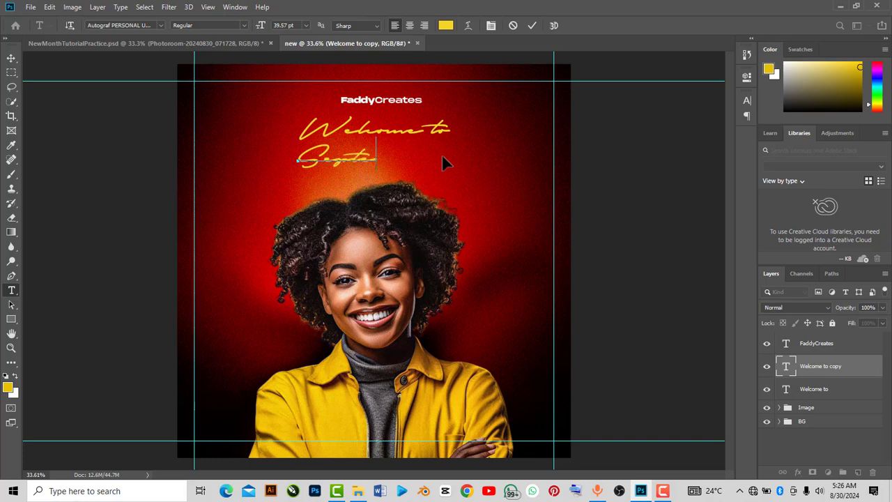
{"action": "type", "text": "ber"}
Set the "September" text's font to Monument Extended Ultrabold and commit the edit
{"action": "left_click_drag", "start_coordinate": [434, 159], "coordinate": [297, 160]}
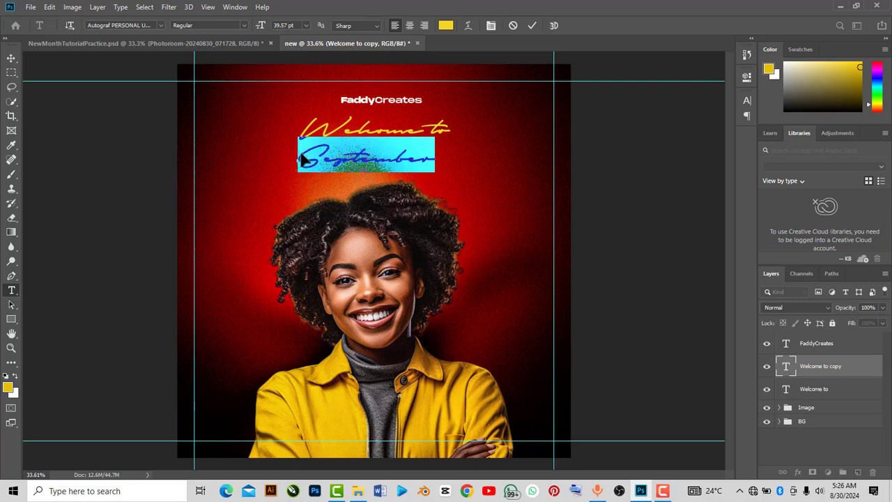
{"action": "left_click", "coordinate": [747, 77]}
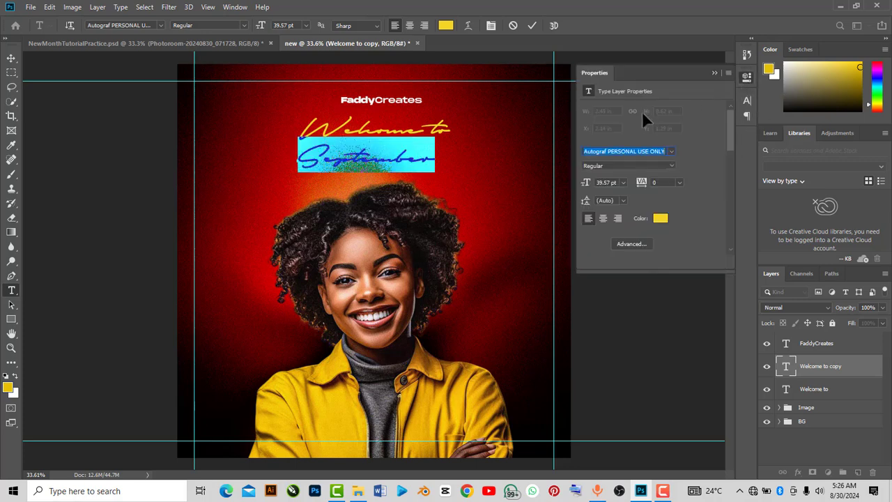
{"action": "left_click", "coordinate": [665, 149]}
{"action": "type", "text": "monum"}
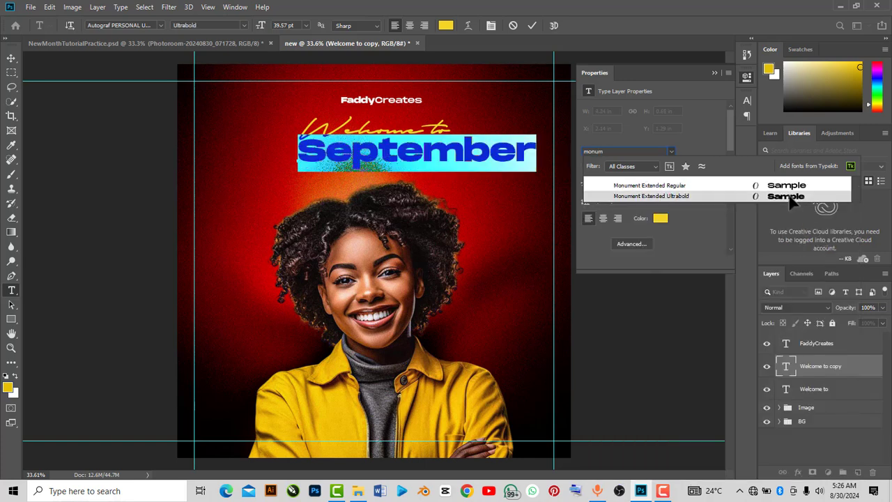
{"action": "left_click", "coordinate": [789, 195]}
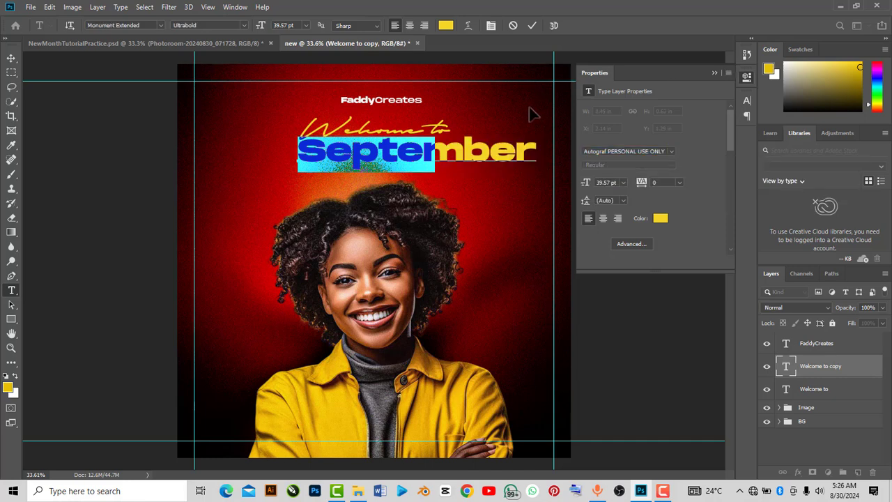
{"action": "left_click", "coordinate": [713, 72]}
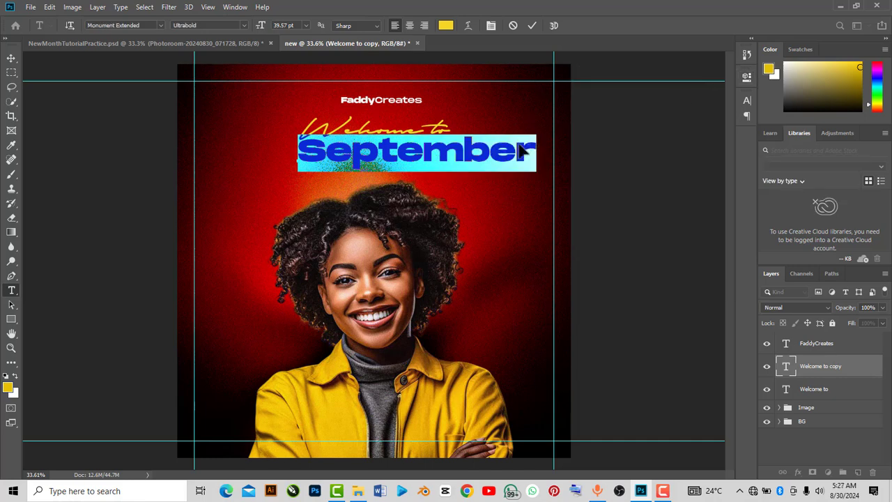
{"action": "left_click", "coordinate": [530, 25]}
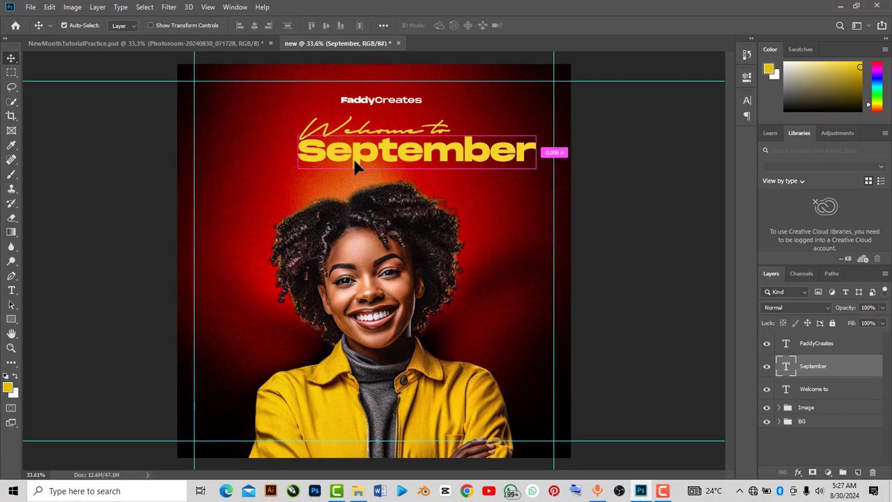
Scale the "September" text up to about 111% and reposition it below "Welcome to"
{"action": "key", "text": "ctrl+t"}
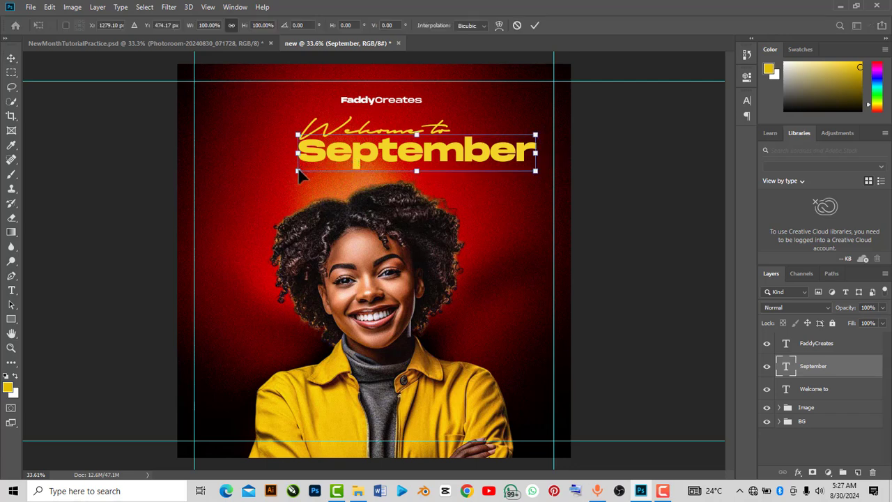
{"action": "left_click_drag", "start_coordinate": [298, 169], "coordinate": [273, 187]}
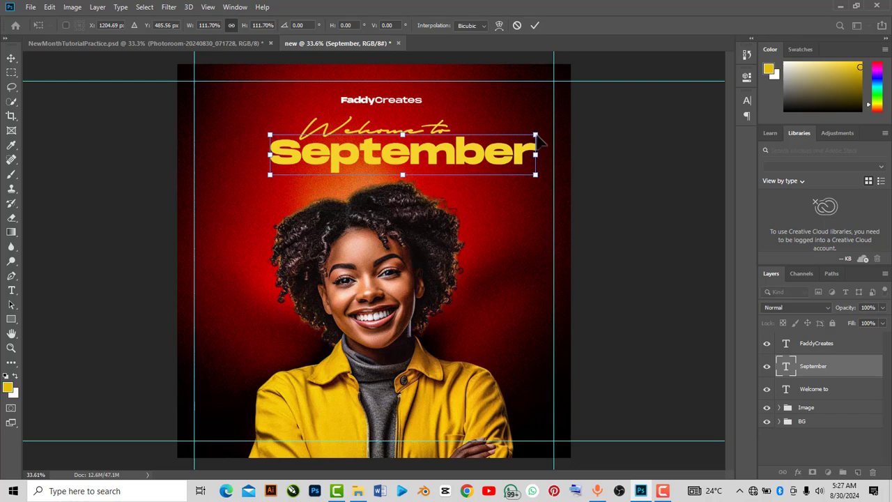
{"action": "left_click_drag", "start_coordinate": [535, 135], "coordinate": [524, 153]}
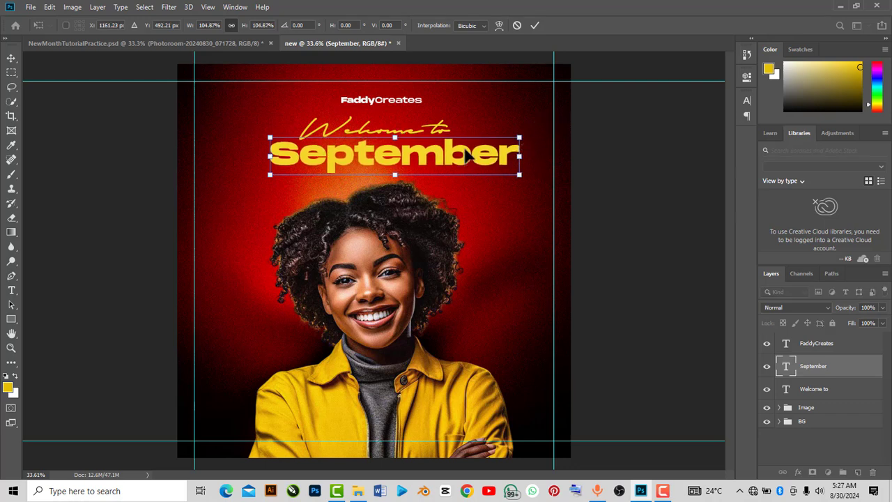
{"action": "left_click_drag", "start_coordinate": [465, 149], "coordinate": [447, 174]}
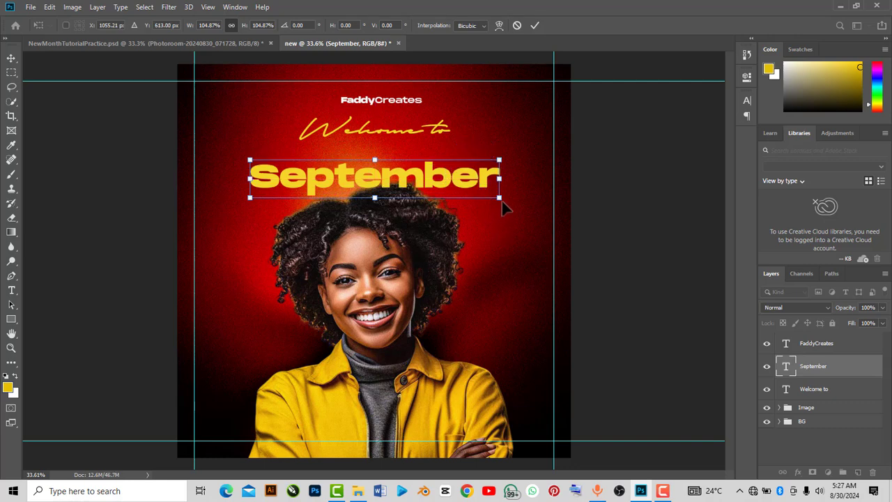
{"action": "mouse_move", "coordinate": [502, 200]}
{"action": "left_mouse_down"}
{"action": "mouse_move", "coordinate": [516, 207]}
{"action": "mouse_move", "coordinate": [486, 181]}
{"action": "mouse_move", "coordinate": [516, 206]}
{"action": "left_mouse_up"}
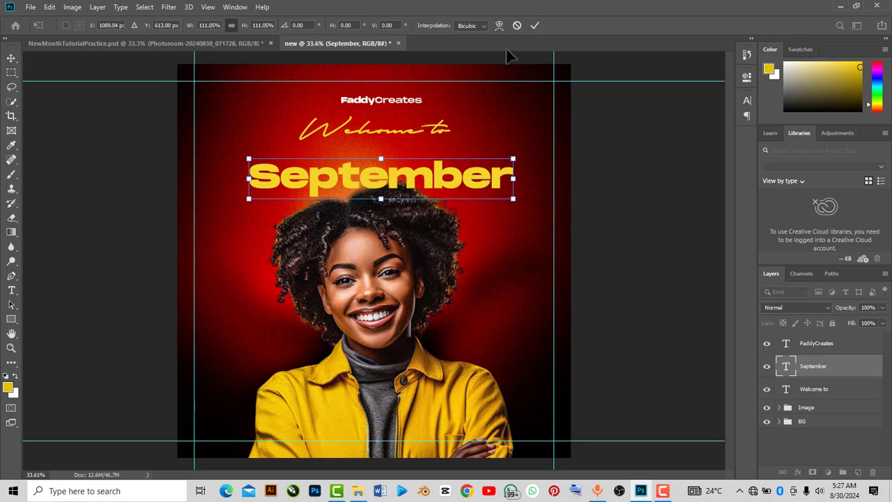
{"action": "left_click", "coordinate": [532, 26]}
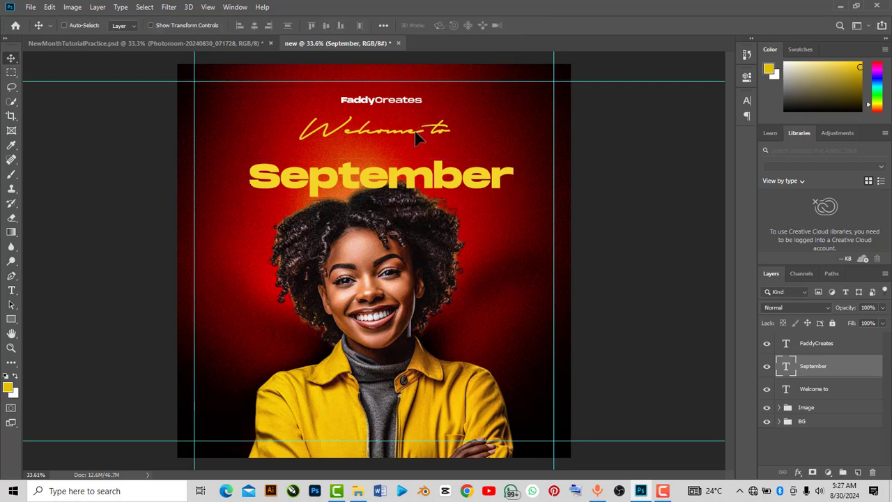
Select the "Welcome to" text, nudge it slightly down and change its text colour to white
{"action": "left_click_drag", "start_coordinate": [415, 131], "coordinate": [417, 130]}
{"action": "key", "text": "ctrl"}
{"action": "left_click", "coordinate": [809, 388]}
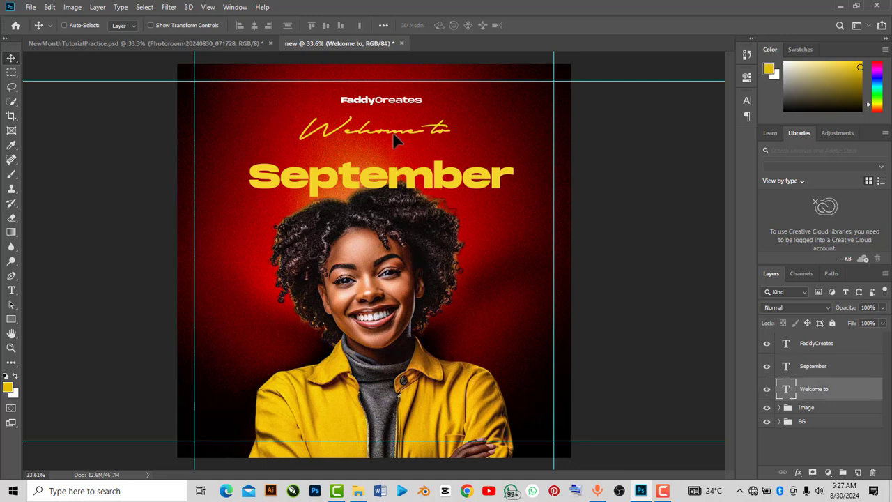
{"action": "left_click_drag", "start_coordinate": [393, 134], "coordinate": [402, 175]}
{"action": "double_click", "coordinate": [443, 143]}
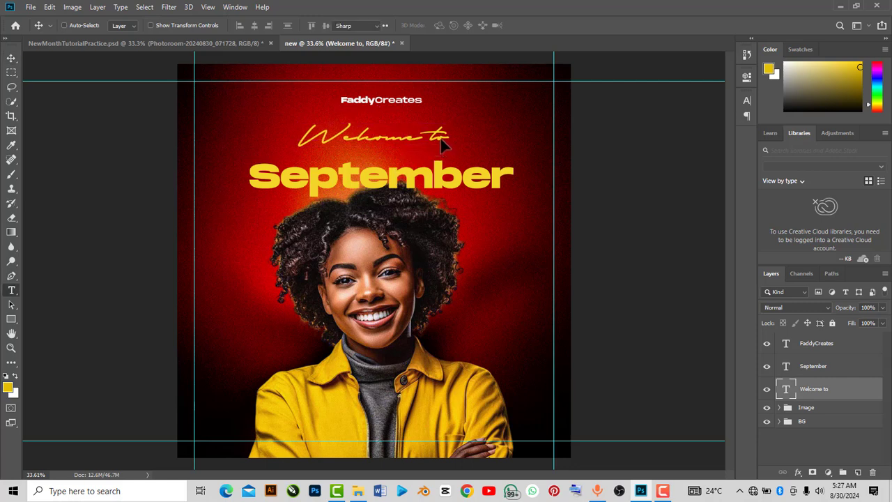
{"action": "left_click", "coordinate": [747, 77]}
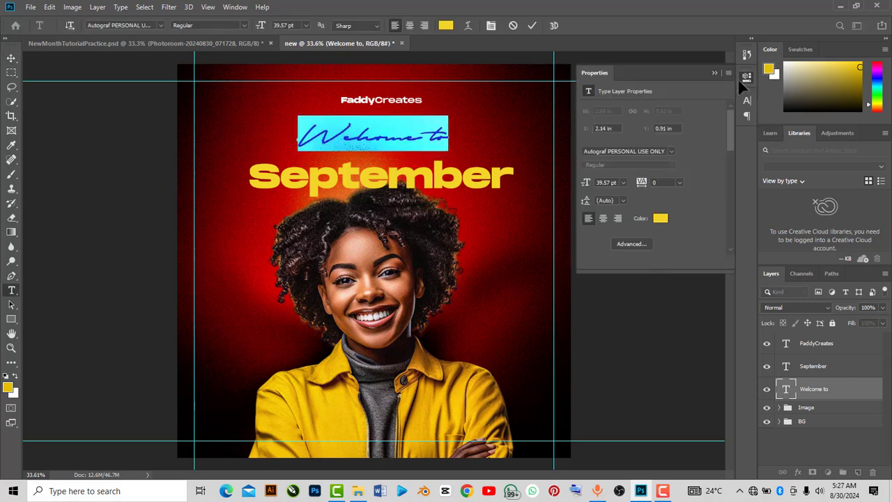
{"action": "left_click", "coordinate": [661, 218]}
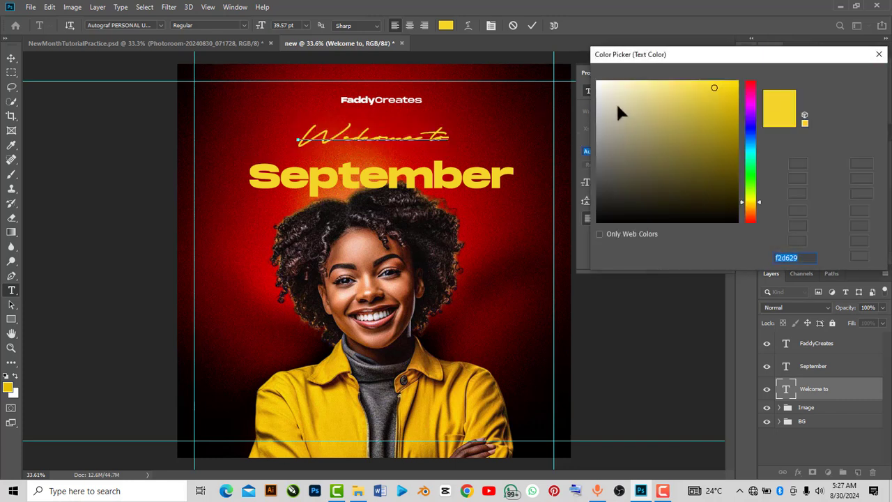
{"action": "left_click_drag", "start_coordinate": [616, 101], "coordinate": [598, 80]}
{"action": "left_click", "coordinate": [839, 78]}
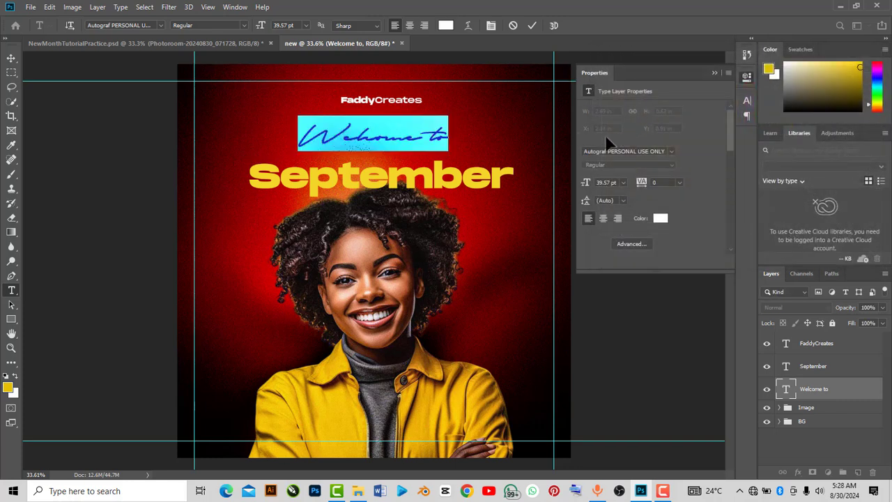
{"action": "left_click", "coordinate": [714, 72]}
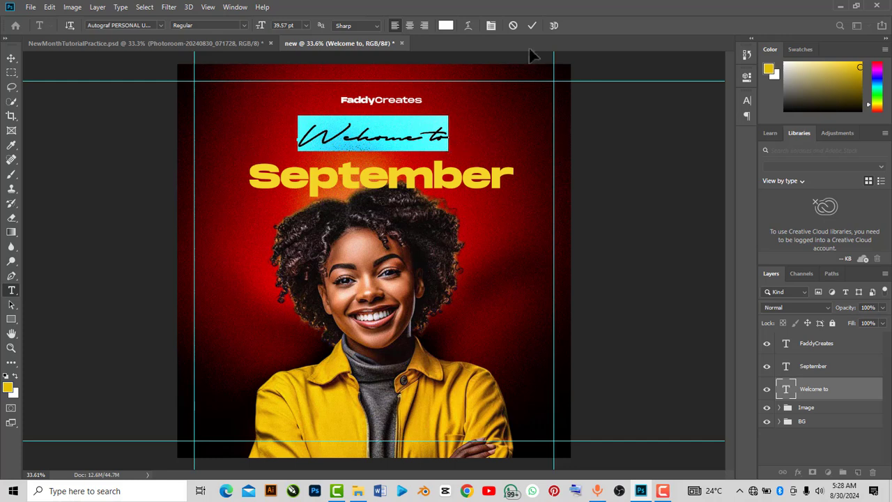
{"action": "left_click", "coordinate": [531, 24]}
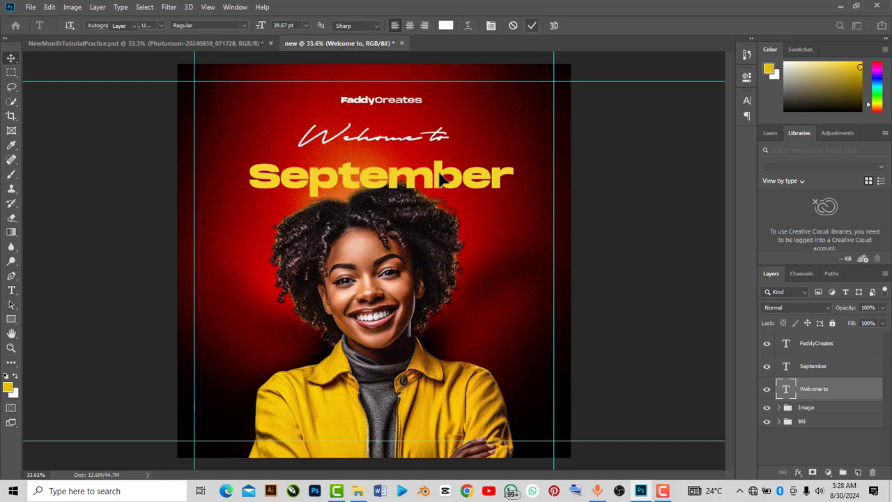
Scale the "September" text to about 105% and shift it slightly left
{"action": "key", "text": "v"}
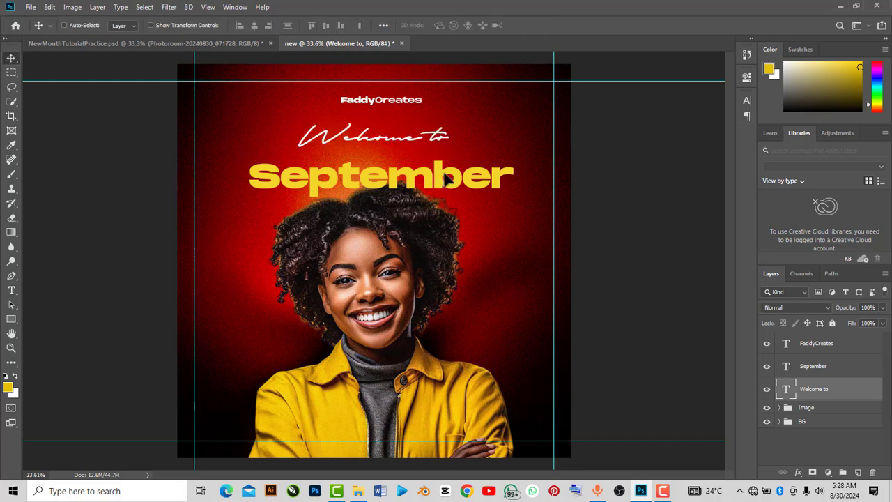
{"action": "left_click", "coordinate": [820, 370]}
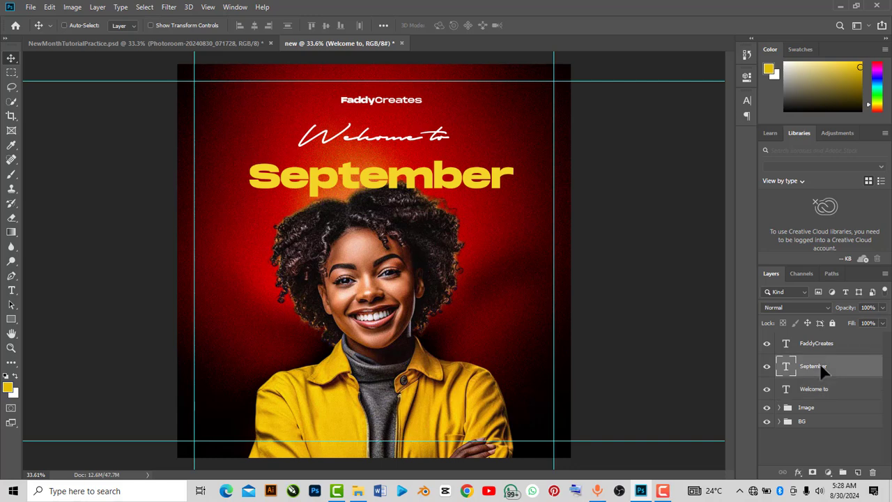
{"action": "key", "text": "ctrl+t"}
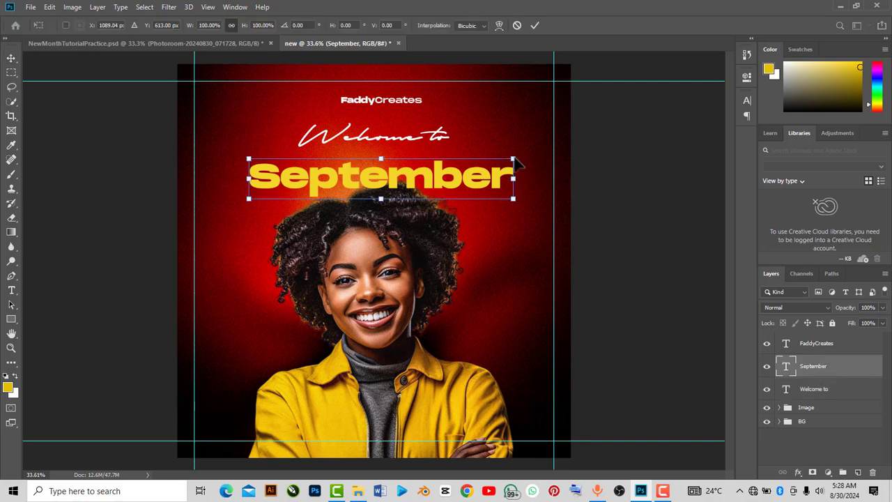
{"action": "mouse_move", "coordinate": [514, 159]}
{"action": "left_mouse_down"}
{"action": "mouse_move", "coordinate": [527, 134]}
{"action": "mouse_move", "coordinate": [527, 158]}
{"action": "left_mouse_up"}
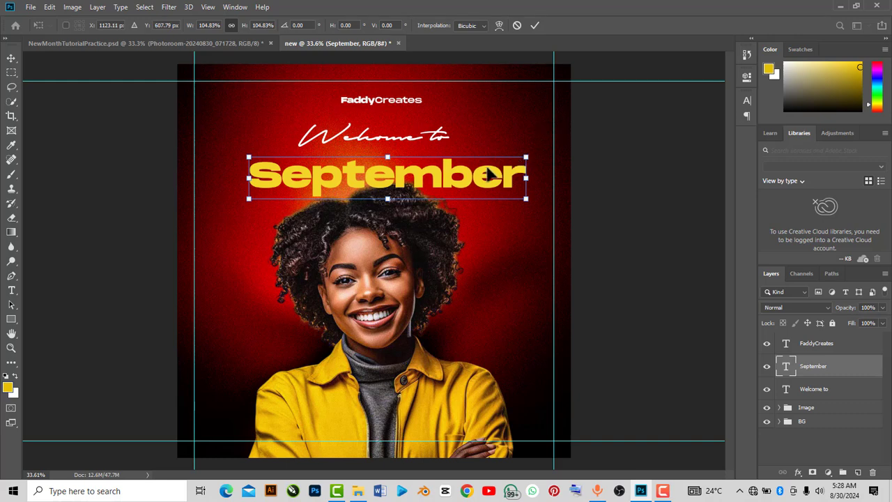
{"action": "left_click_drag", "start_coordinate": [479, 179], "coordinate": [463, 179]}
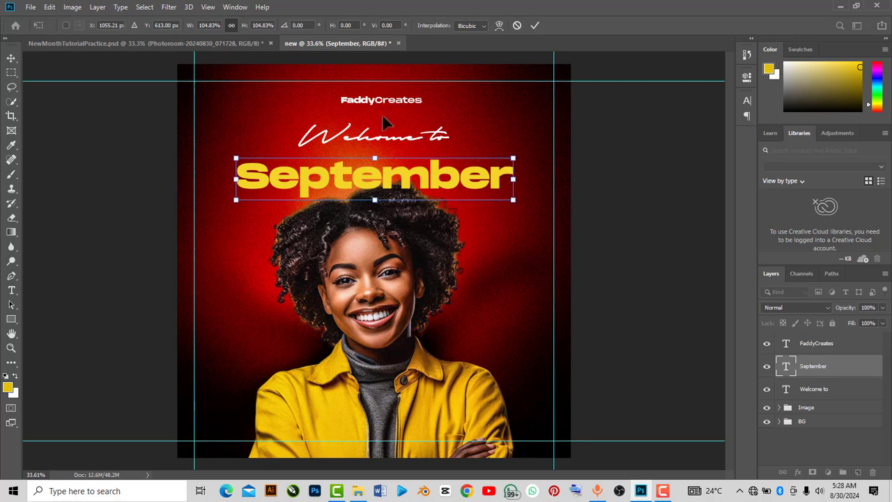
{"action": "left_click", "coordinate": [535, 25]}
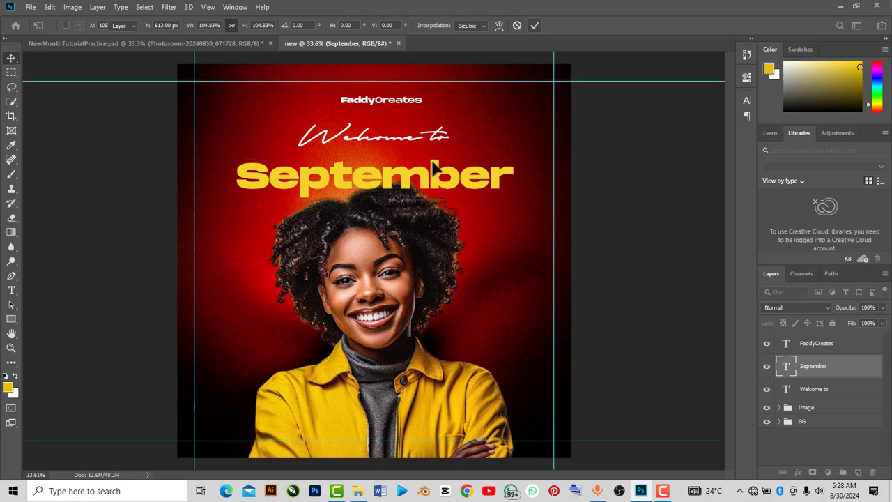
Move the "Welcome to" text down closer to "September"
{"action": "left_click_drag", "start_coordinate": [433, 164], "coordinate": [433, 166]}
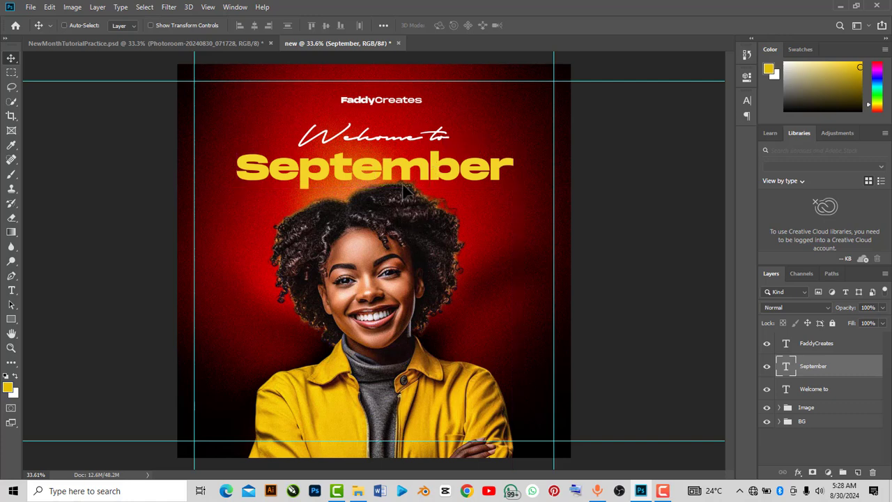
{"action": "left_click_drag", "start_coordinate": [401, 166], "coordinate": [403, 176]}
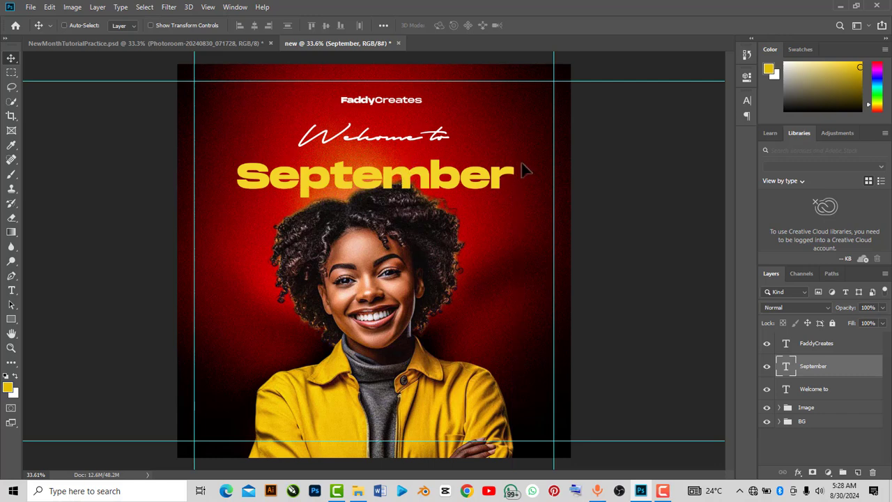
{"action": "left_click", "coordinate": [375, 143], "text": "ctrl"}
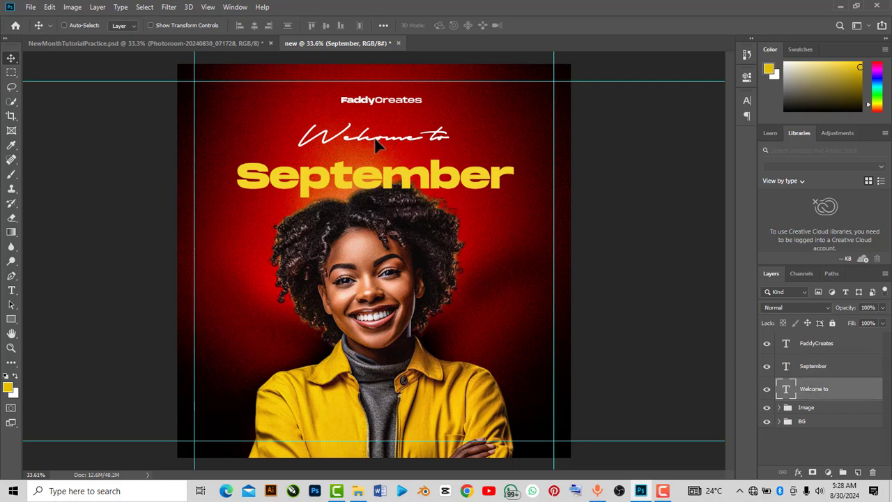
{"action": "left_click_drag", "start_coordinate": [375, 142], "coordinate": [376, 151]}
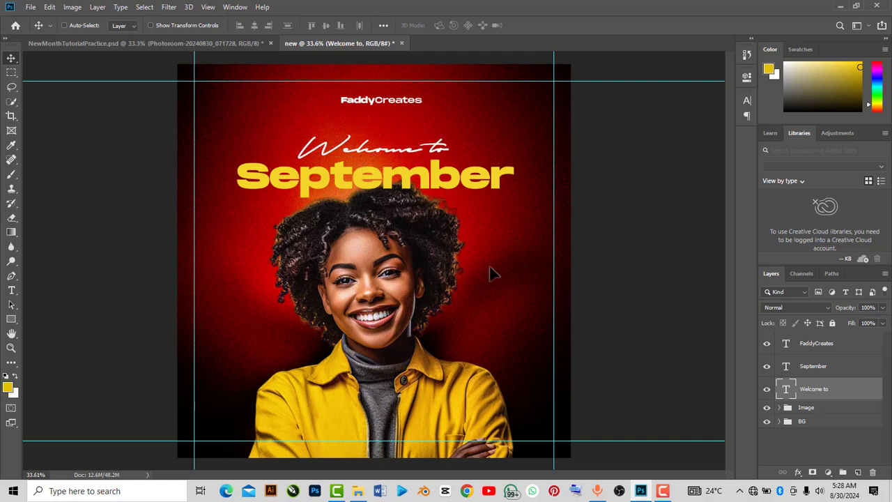
Group the three text layers into a group named "Texts" and move it below the Image group
{"action": "left_click", "coordinate": [815, 343], "text": "ctrl"}
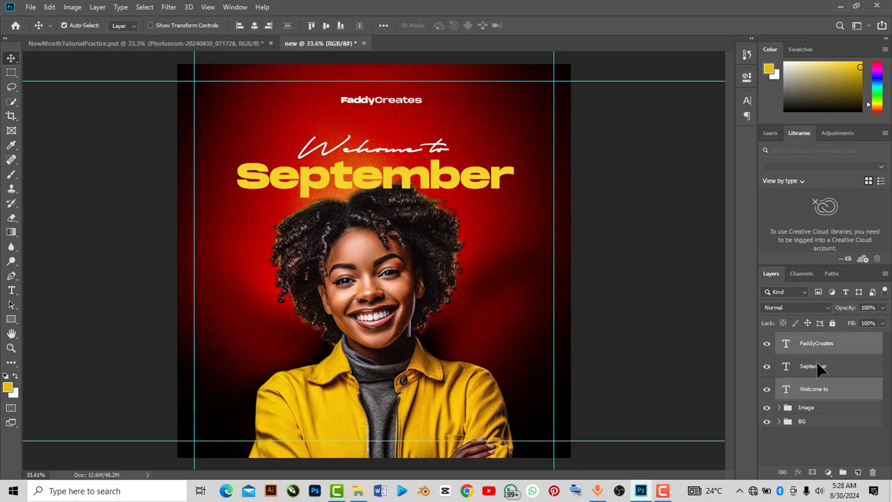
{"action": "left_click", "coordinate": [818, 363], "text": "ctrl"}
{"action": "key", "text": "ctrl+g"}
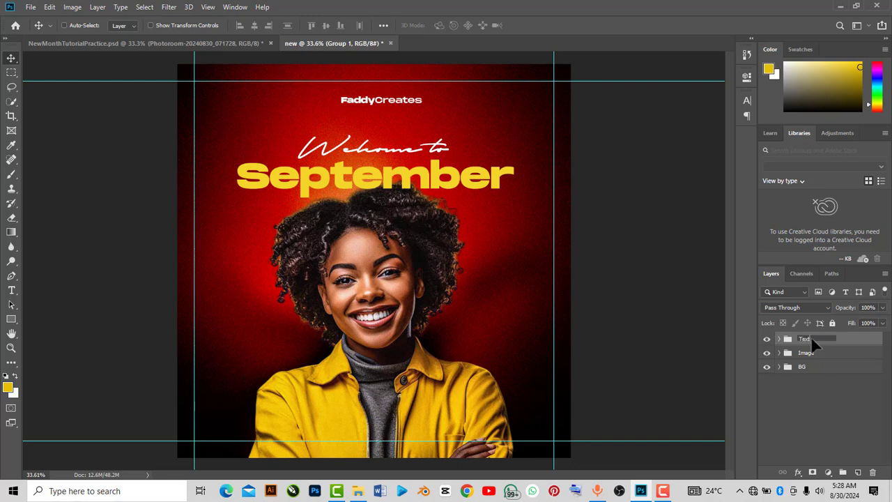
{"action": "left_click", "coordinate": [850, 334]}
{"action": "left_click_drag", "start_coordinate": [816, 337], "coordinate": [820, 359]}
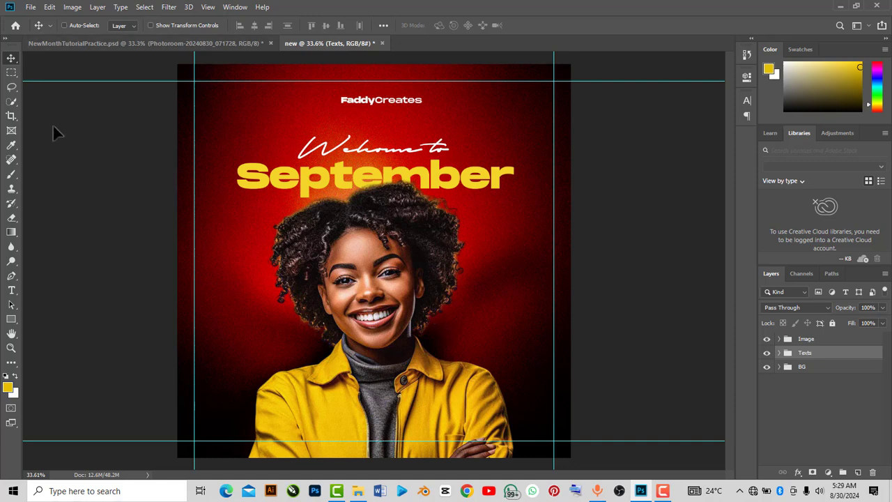
Add a new layer above the Image group and set up a soft Brush at 1102 px
{"action": "left_click", "coordinate": [805, 339]}
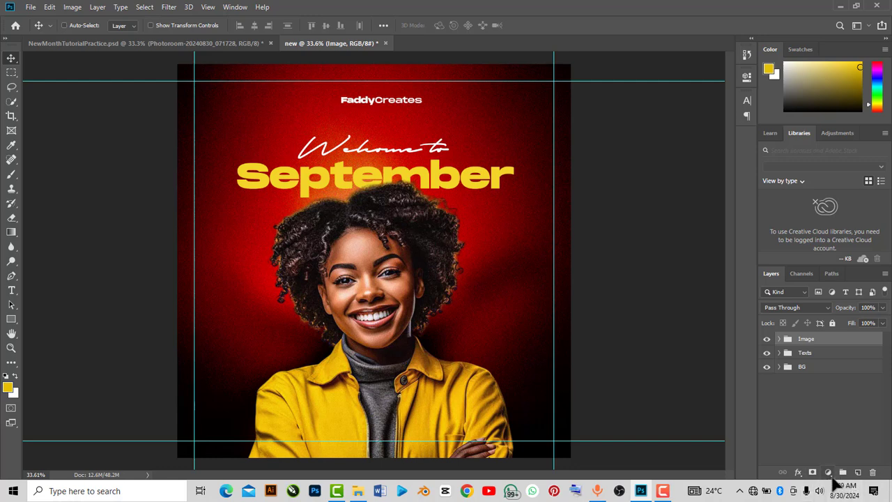
{"action": "left_click", "coordinate": [858, 473]}
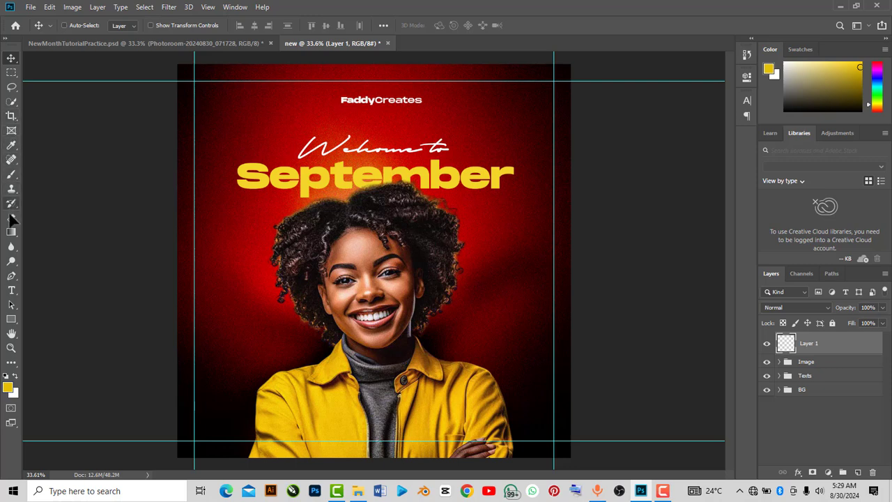
{"action": "left_click", "coordinate": [11, 174]}
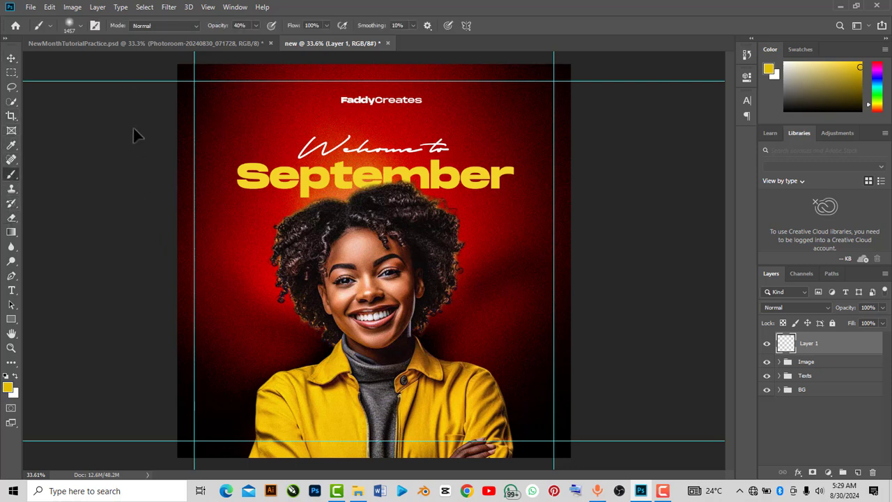
{"action": "left_click", "coordinate": [80, 26]}
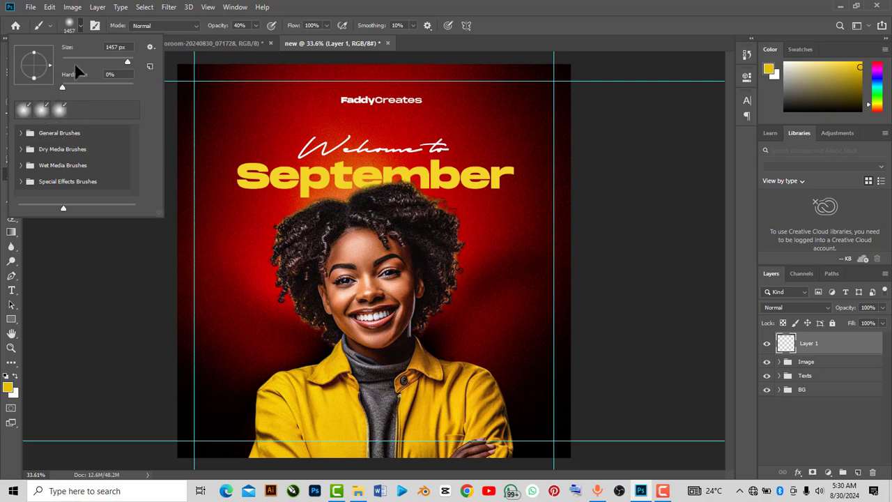
{"action": "left_click", "coordinate": [71, 297]}
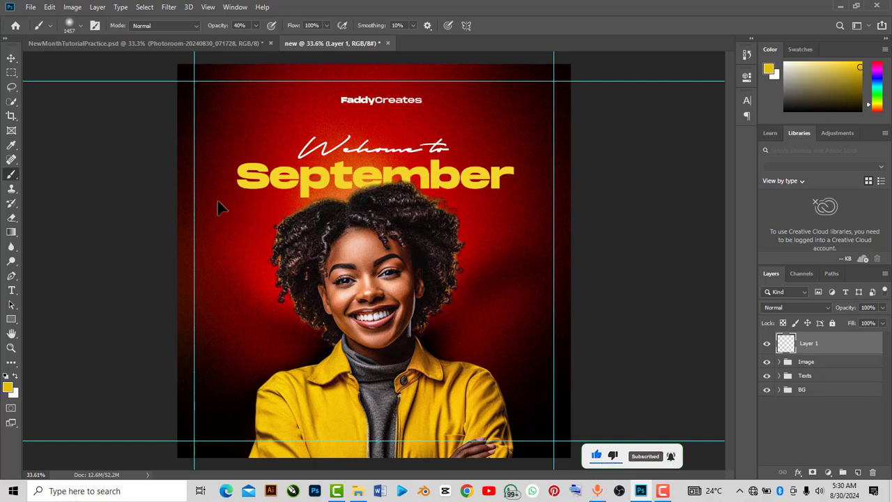
{"action": "right_click", "coordinate": [442, 222]}
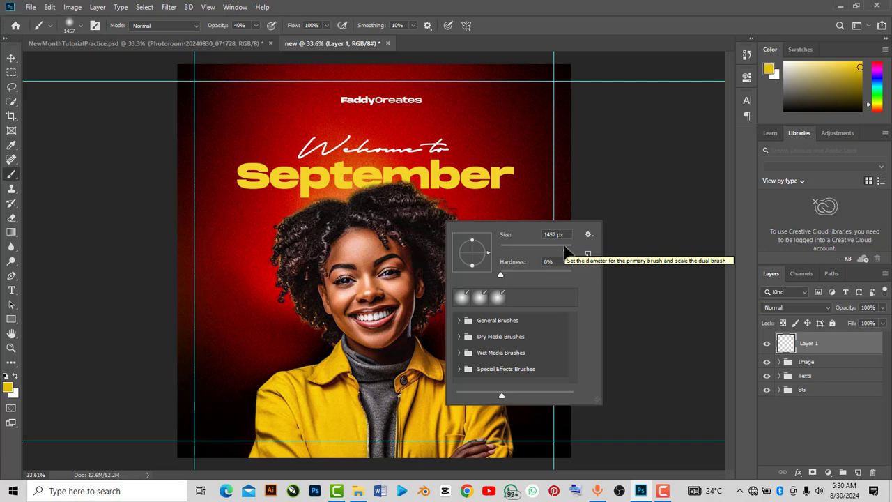
{"action": "left_click_drag", "start_coordinate": [565, 247], "coordinate": [565, 249]}
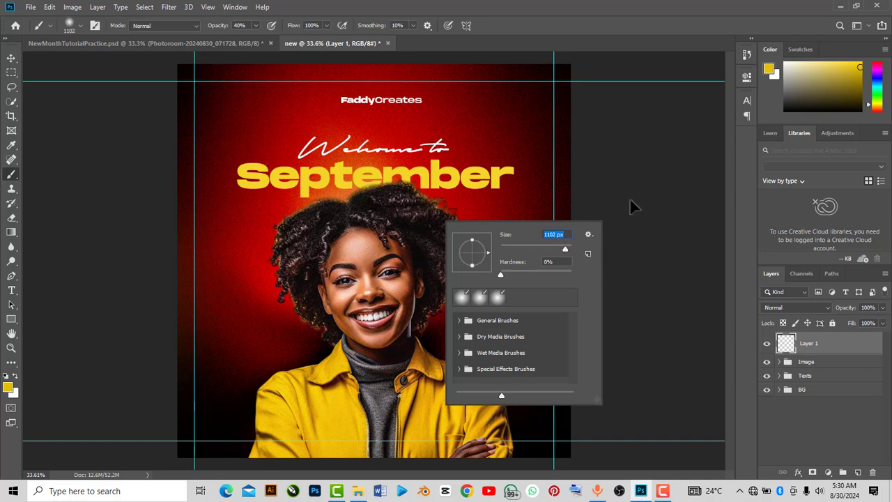
{"action": "left_click", "coordinate": [648, 184]}
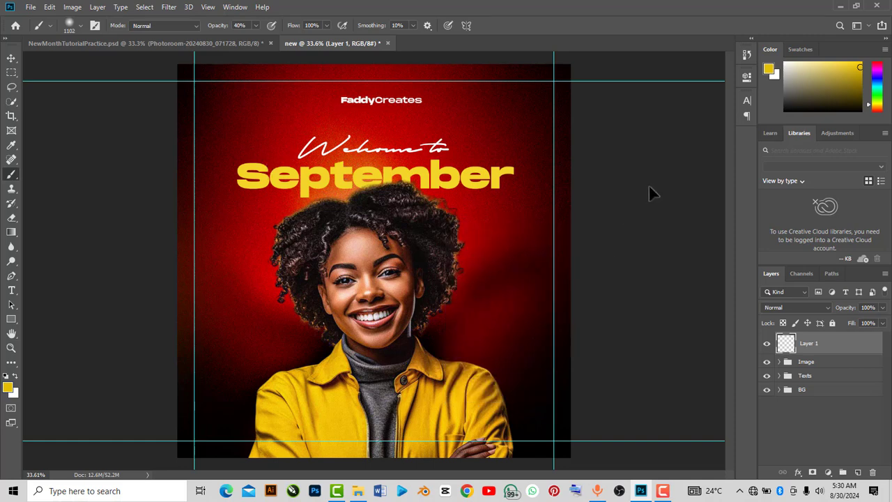
Set the foreground color by sampling the yellow of the jacket in the portrait
{"action": "left_click", "coordinate": [8, 388]}
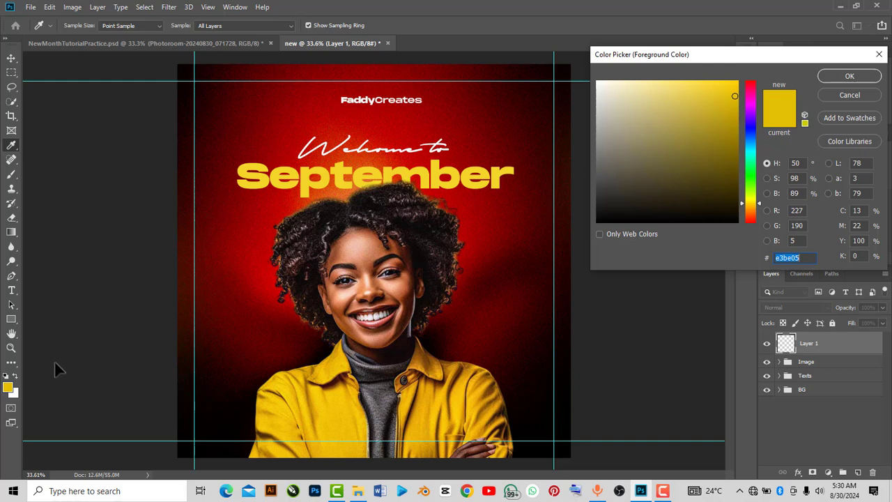
{"action": "left_click", "coordinate": [879, 55]}
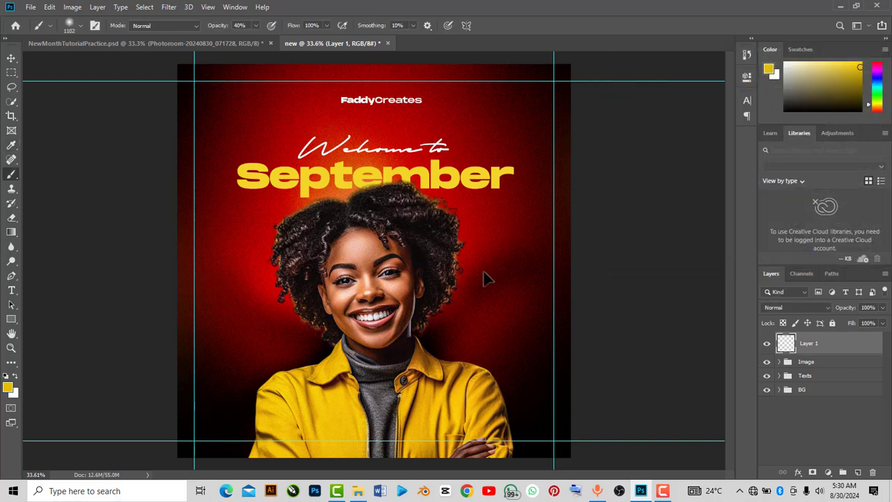
{"action": "left_click", "coordinate": [9, 389]}
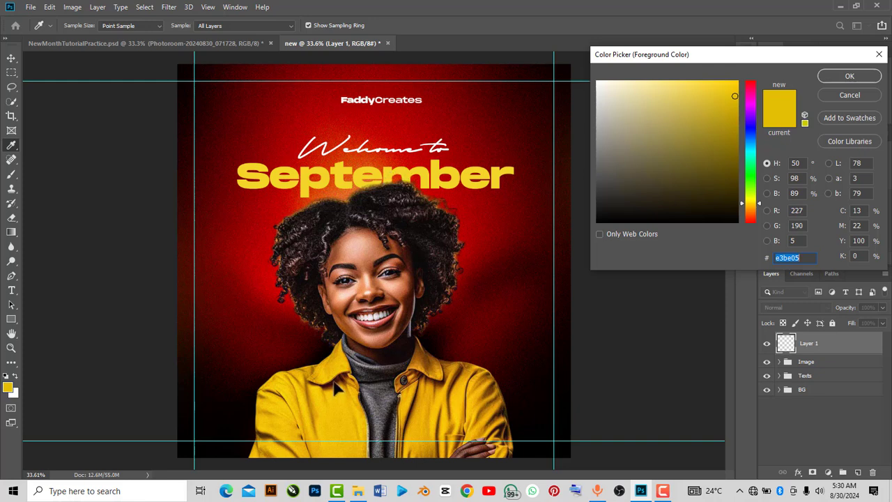
{"action": "left_click", "coordinate": [427, 393]}
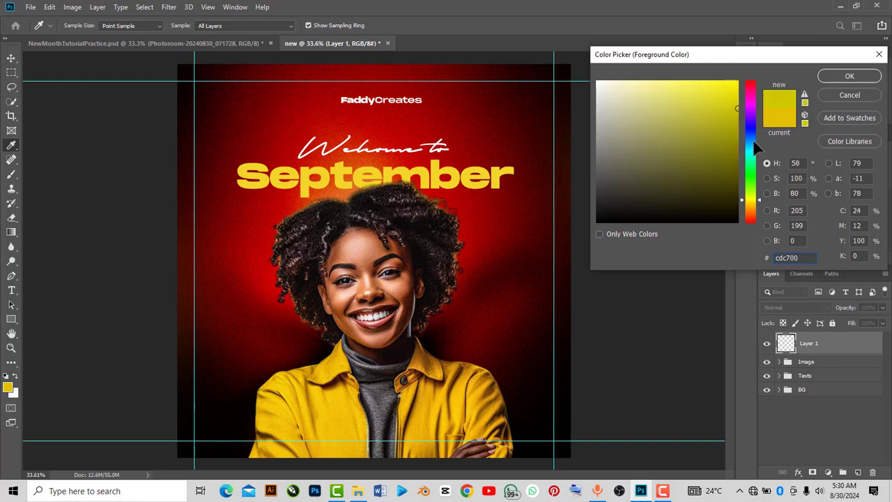
{"action": "left_click", "coordinate": [458, 394]}
{"action": "left_click", "coordinate": [835, 72]}
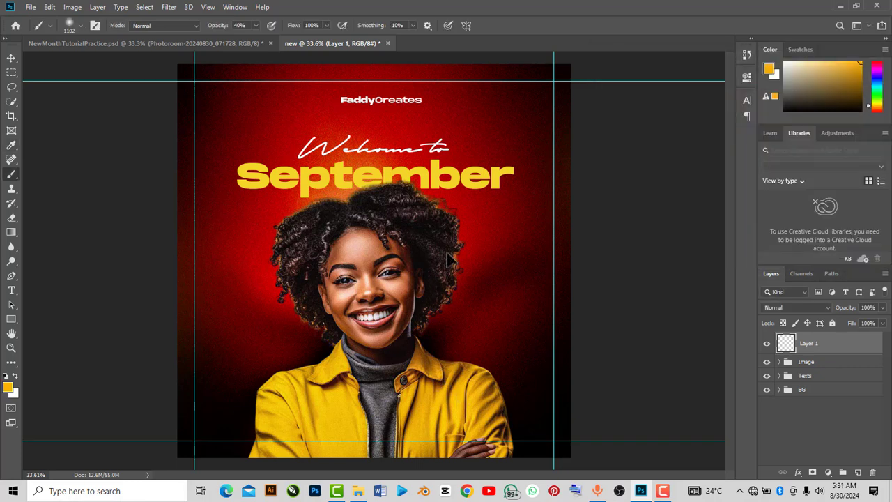
Paint soft orange glow strokes on the new layer beside the right and left sides of the portrait
{"action": "left_click", "coordinate": [255, 26]}
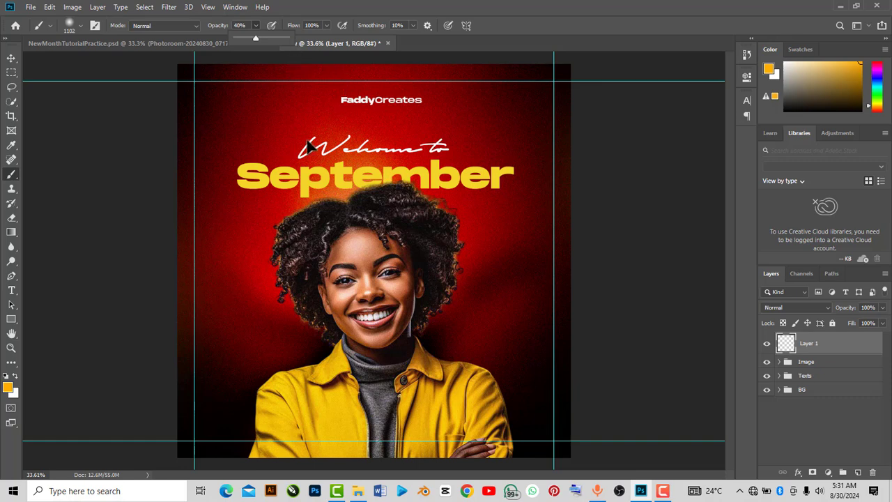
{"action": "left_click", "coordinate": [453, 334]}
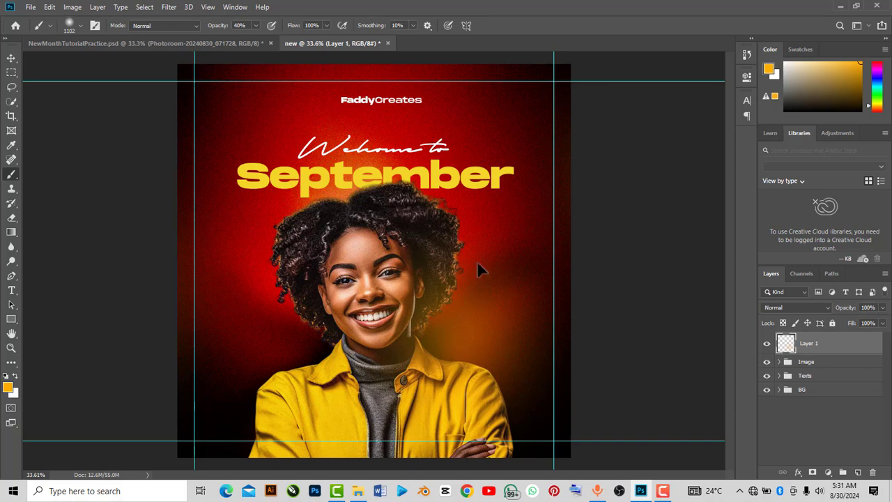
{"action": "left_click", "coordinate": [230, 262]}
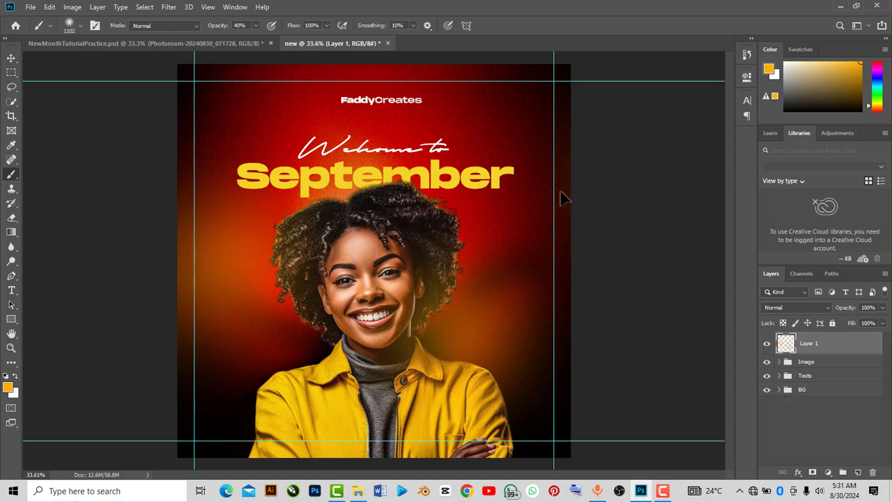
Set the glow layer's blend mode to Screen
{"action": "left_click", "coordinate": [11, 58]}
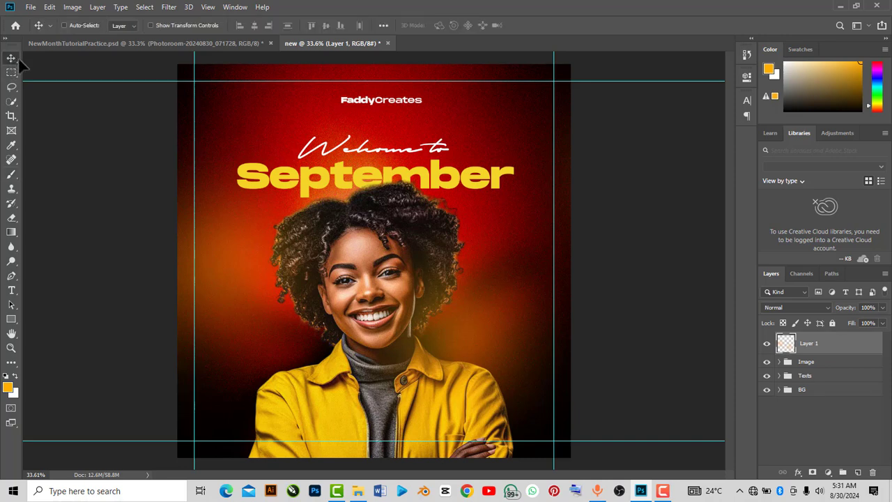
{"action": "left_click", "coordinate": [789, 308]}
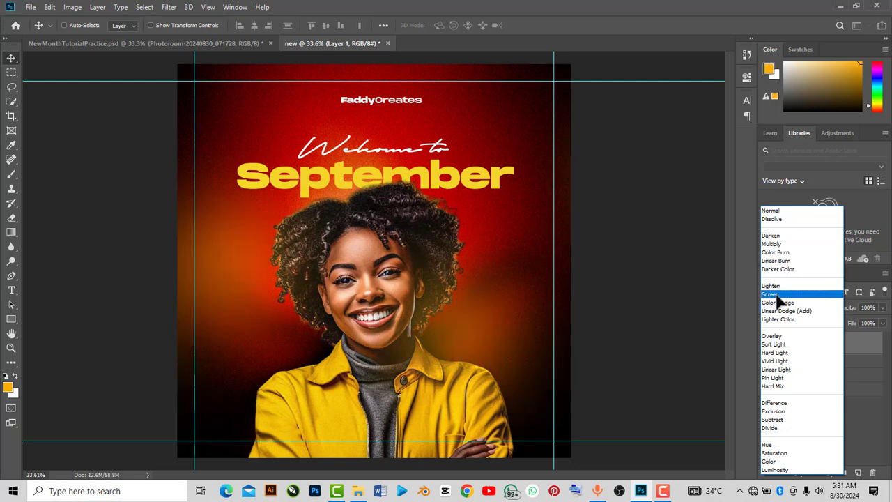
{"action": "left_click", "coordinate": [775, 294]}
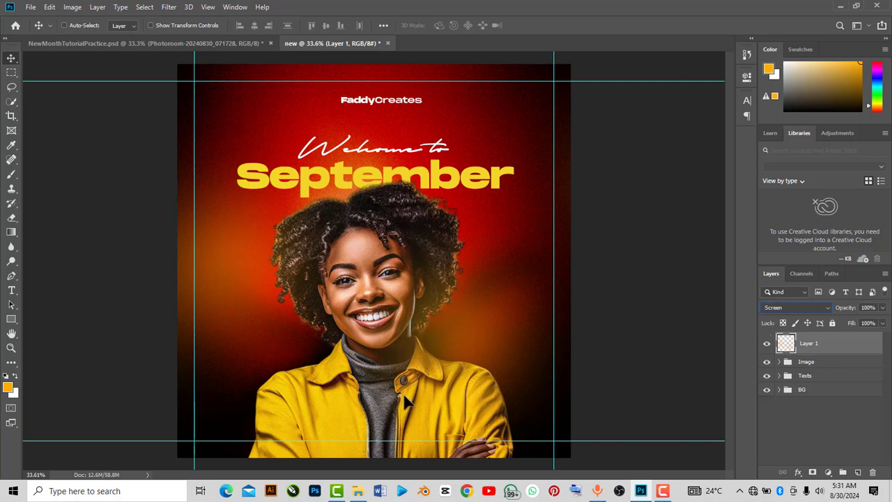
Move the glow layer into the Image group
{"action": "left_click", "coordinate": [779, 362]}
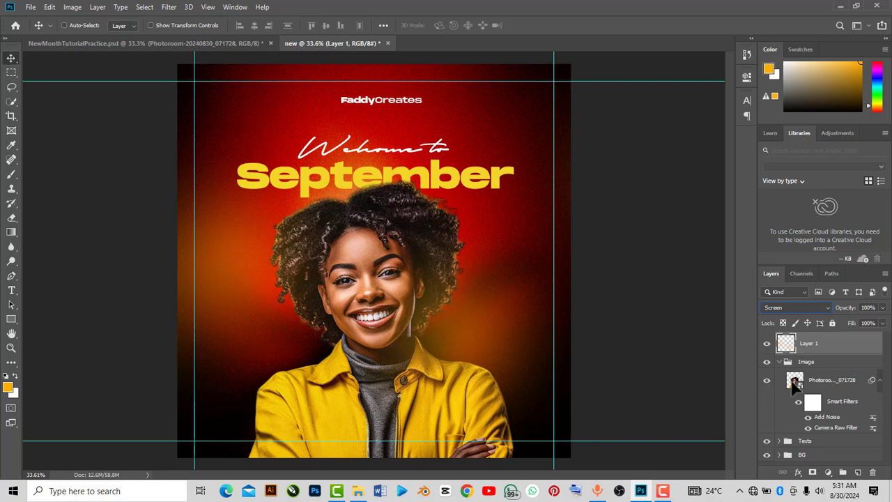
{"action": "left_click", "coordinate": [779, 362]}
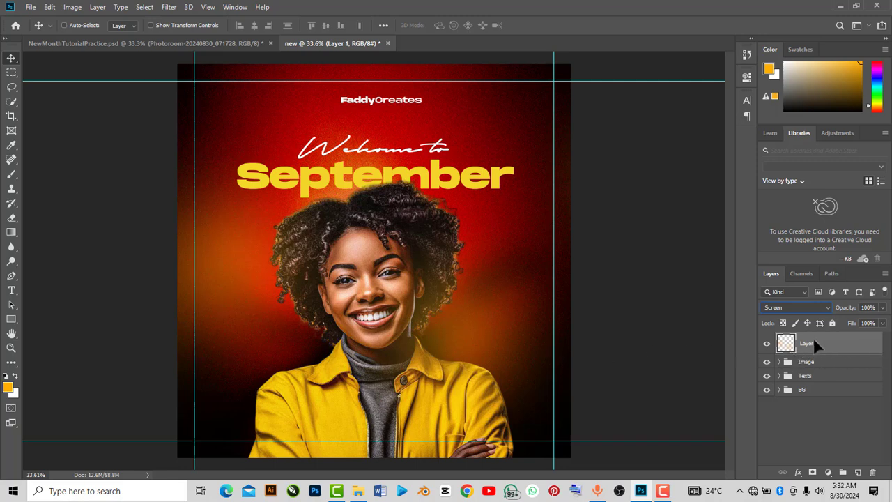
{"action": "left_click_drag", "start_coordinate": [814, 341], "coordinate": [812, 363]}
{"action": "left_click_drag", "start_coordinate": [811, 362], "coordinate": [811, 362]}
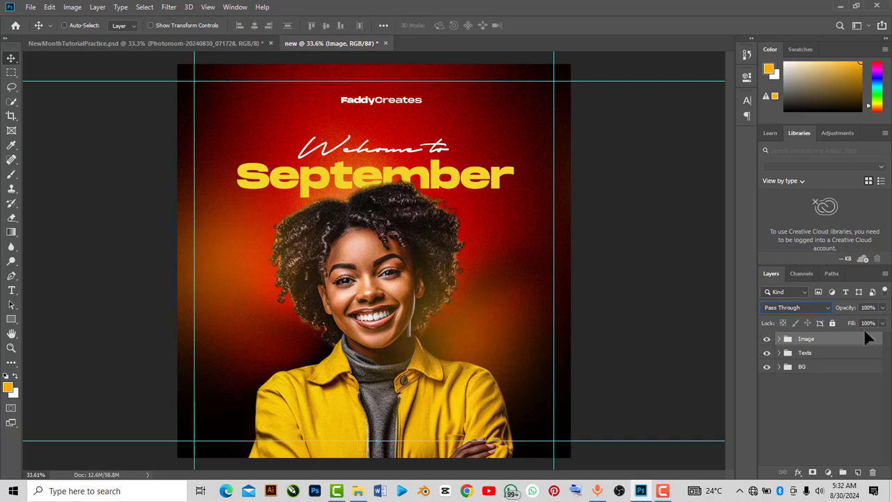
Expand the Image and BG groups to inspect their layers and smart filters
{"action": "left_click", "coordinate": [779, 339]}
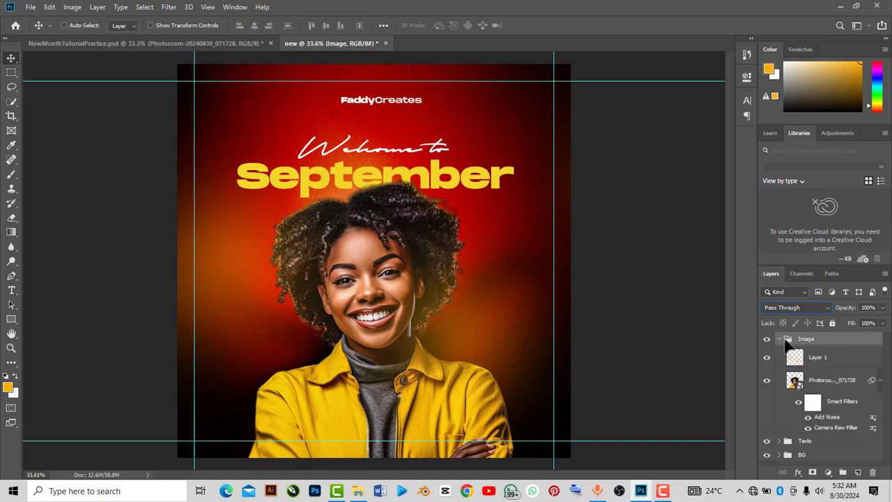
{"action": "left_click", "coordinate": [779, 339]}
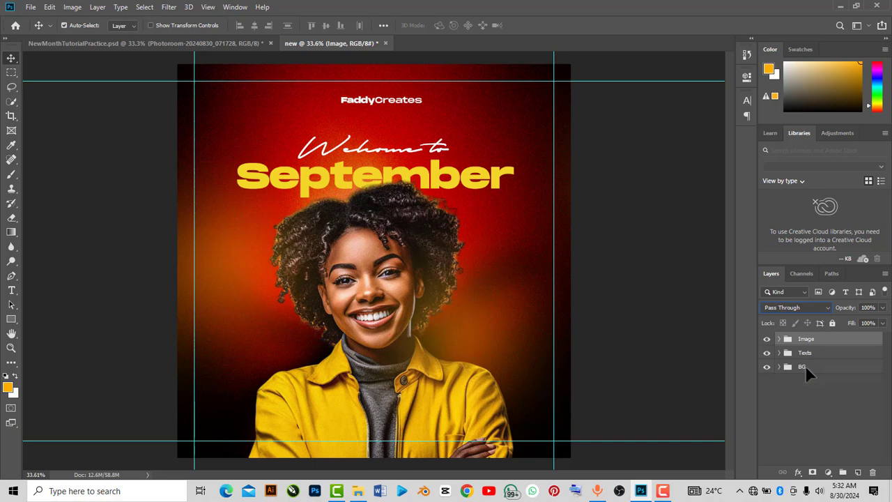
{"action": "left_click", "coordinate": [805, 365], "text": "ctrl"}
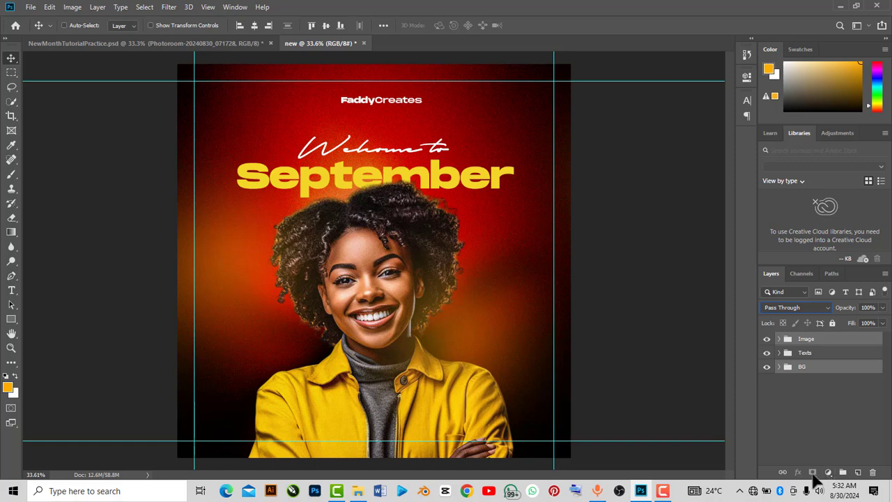
{"action": "left_click", "coordinate": [778, 338]}
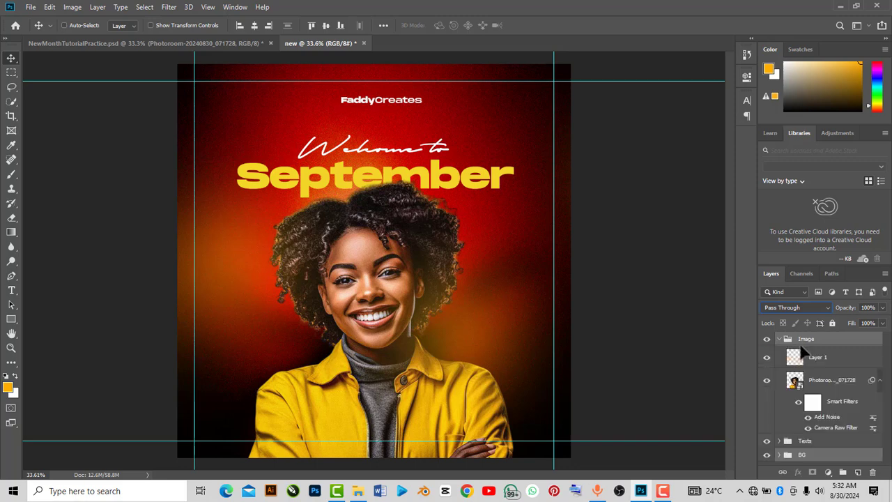
{"action": "left_click", "coordinate": [779, 454]}
{"action": "scroll", "coordinate": [793, 378], "scroll_direction": "down", "scroll_amount": 1}
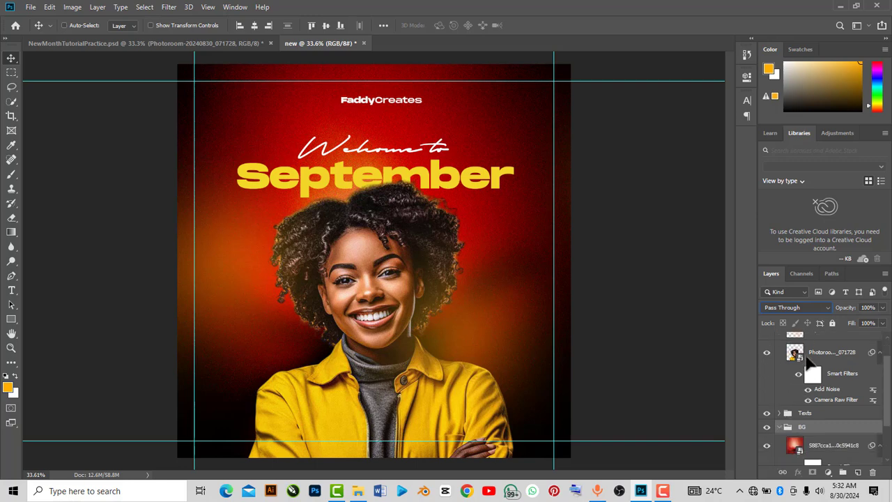
{"action": "scroll", "coordinate": [805, 372], "scroll_direction": "up", "scroll_amount": 1}
{"action": "left_click", "coordinate": [811, 369]}
{"action": "scroll", "coordinate": [808, 376], "scroll_direction": "down", "scroll_amount": 1}
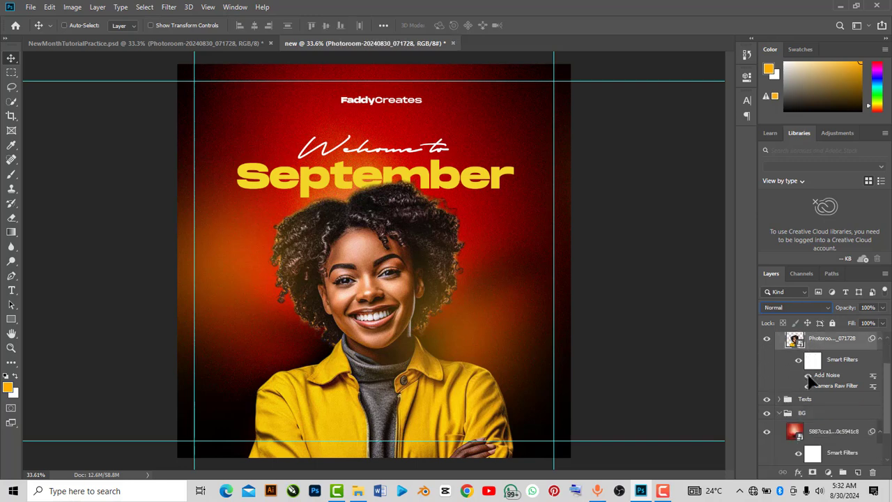
{"action": "left_click", "coordinate": [814, 432]}
{"action": "scroll", "coordinate": [810, 419], "scroll_direction": "down", "scroll_amount": 2}
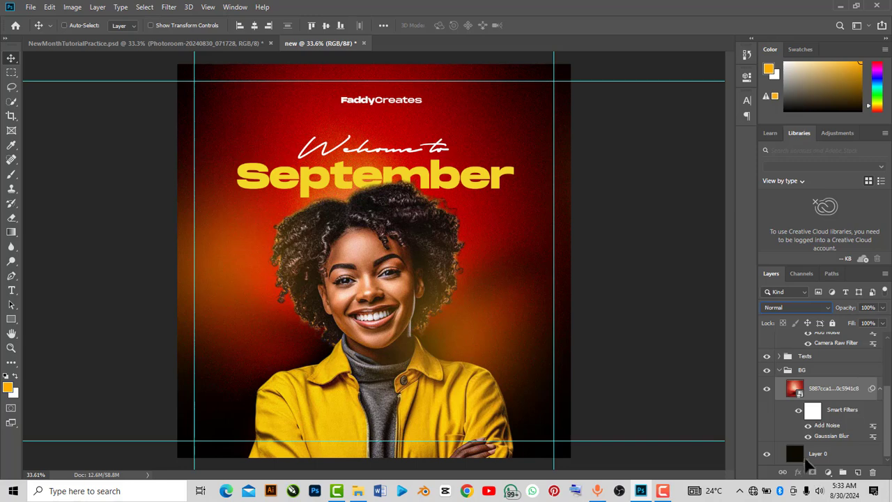
Add a layer mask to the portrait photo layer
{"action": "left_click", "coordinate": [816, 392], "text": "ctrl"}
{"action": "scroll", "coordinate": [813, 432], "scroll_direction": "down", "scroll_amount": 1}
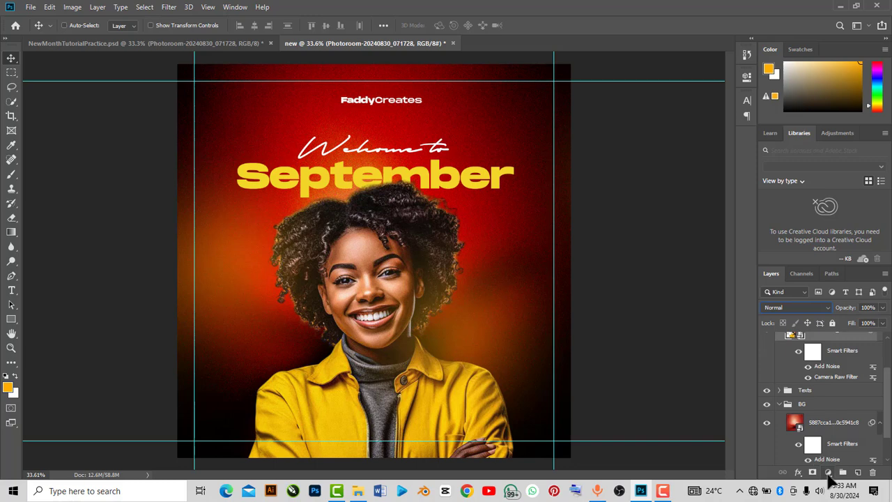
{"action": "left_click", "coordinate": [828, 474]}
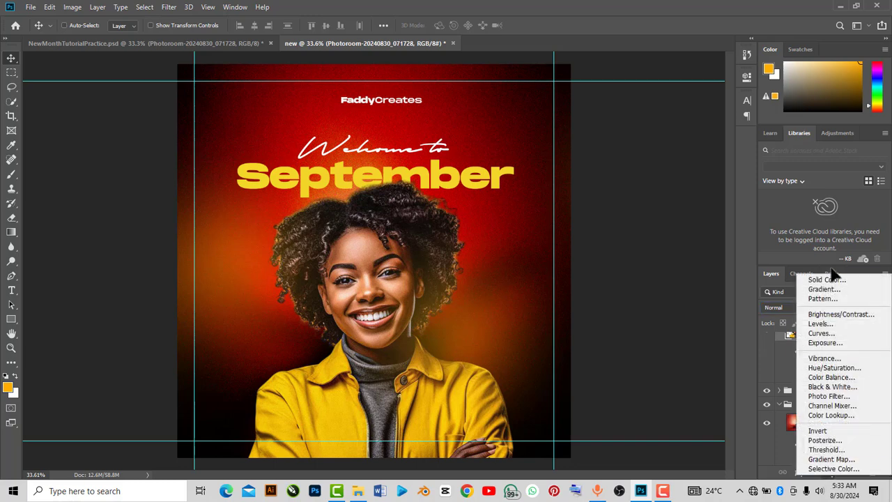
{"action": "left_click", "coordinate": [738, 291]}
{"action": "scroll", "coordinate": [817, 360], "scroll_direction": "up", "scroll_amount": 3}
{"action": "scroll", "coordinate": [796, 358], "scroll_direction": "up", "scroll_amount": 1}
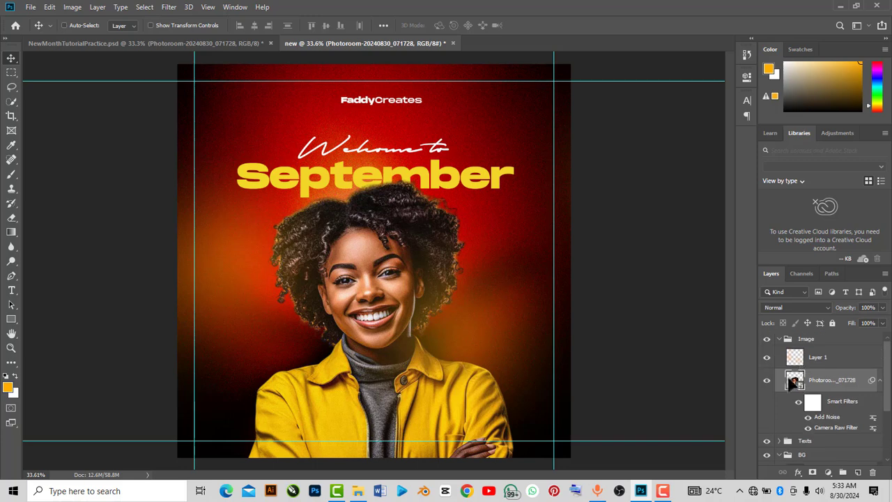
{"action": "scroll", "coordinate": [791, 373], "scroll_direction": "down", "scroll_amount": 2}
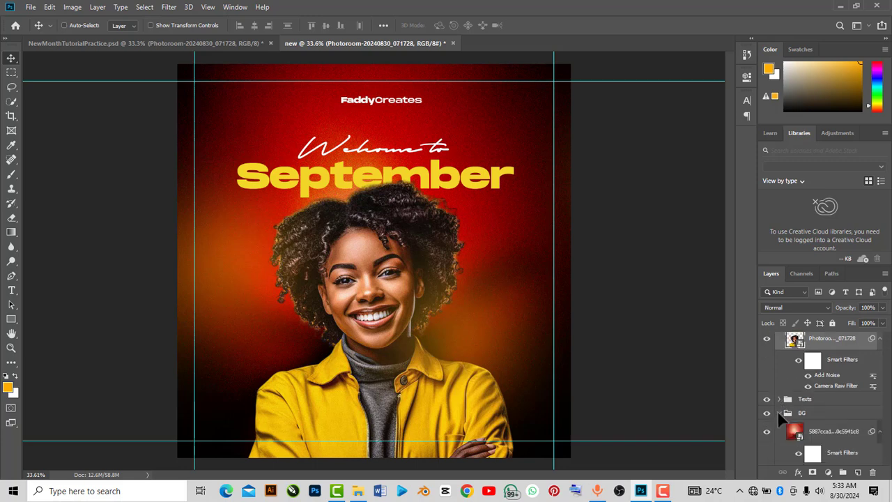
{"action": "scroll", "coordinate": [809, 399], "scroll_direction": "up", "scroll_amount": 2}
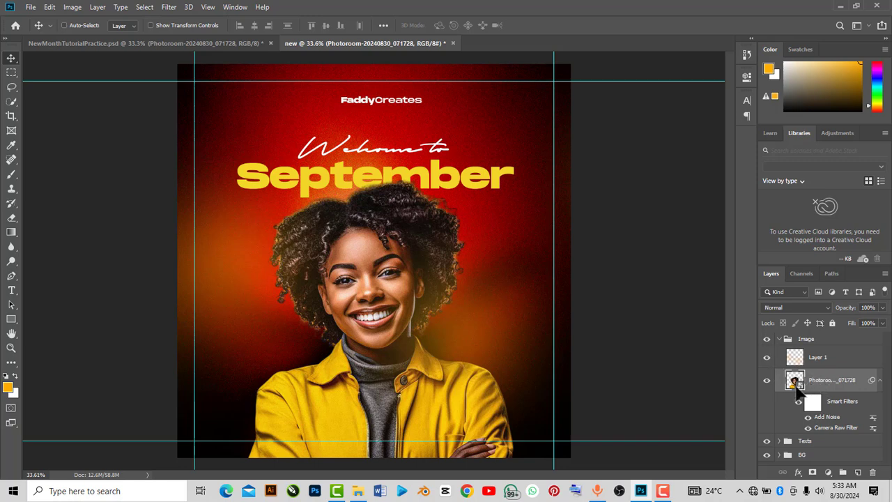
{"action": "left_click", "coordinate": [813, 472]}
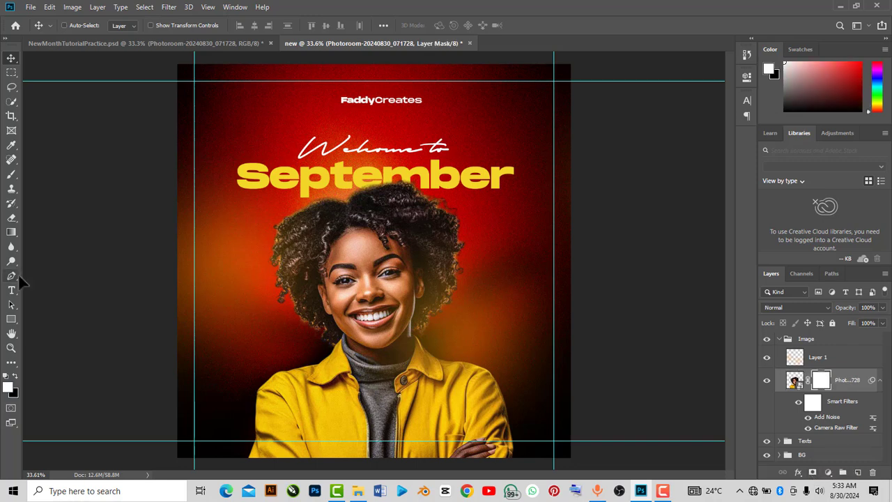
Fade the portrait's bottom edge by drawing upward gradients on its mask with Reverse enabled
{"action": "left_click", "coordinate": [11, 232]}
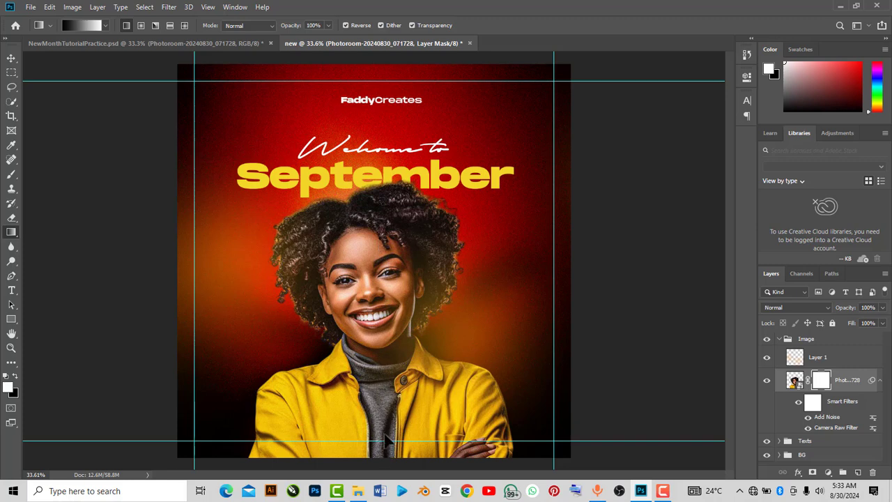
{"action": "left_click_drag", "start_coordinate": [386, 441], "coordinate": [383, 377]}
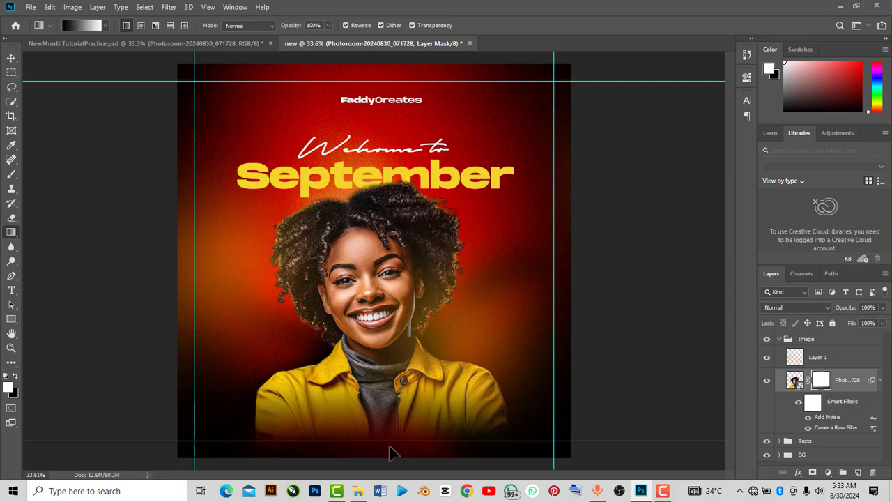
{"action": "left_click_drag", "start_coordinate": [390, 447], "coordinate": [389, 380]}
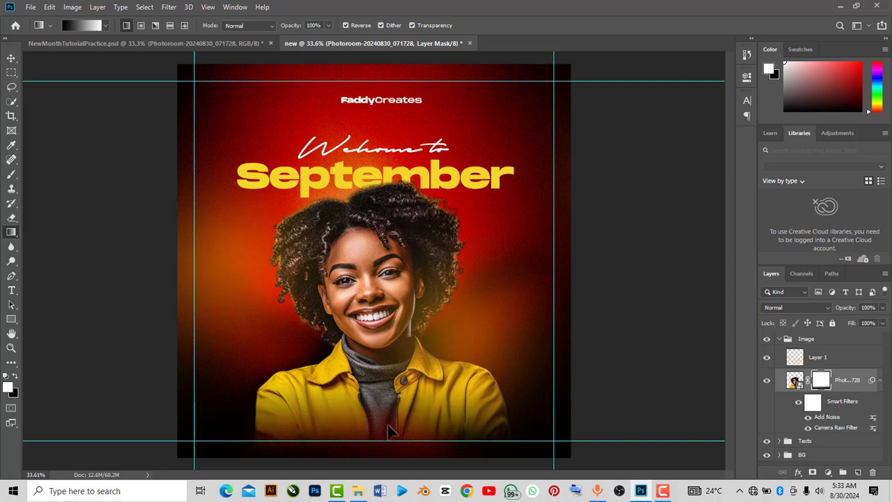
{"action": "left_click_drag", "start_coordinate": [389, 441], "coordinate": [392, 365]}
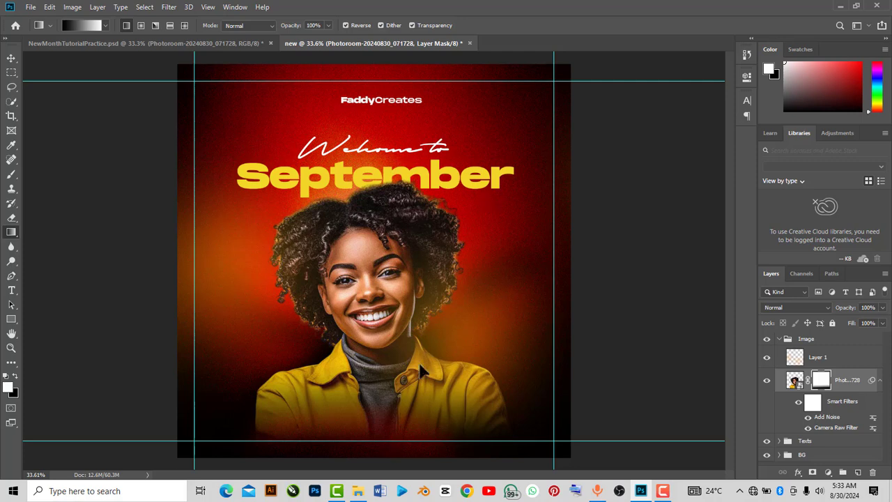
{"action": "left_click", "coordinate": [346, 26]}
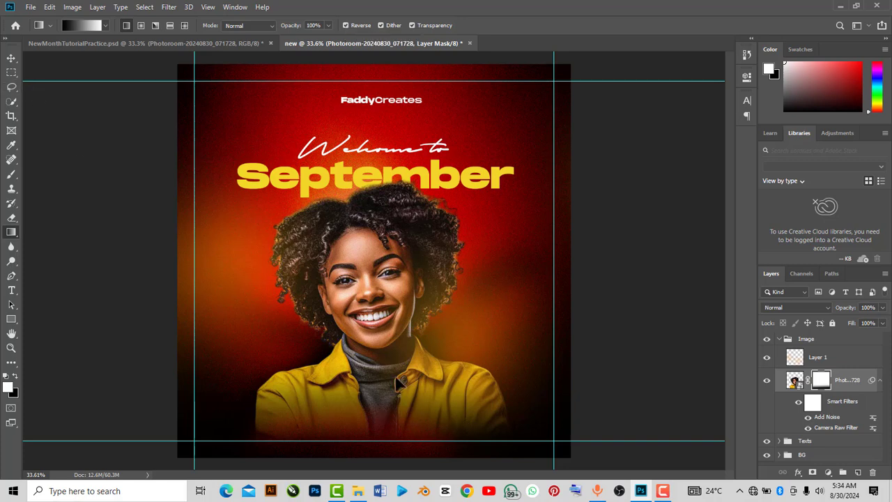
Try to reposition the portrait layer with the Move tool
{"action": "left_click", "coordinate": [12, 59]}
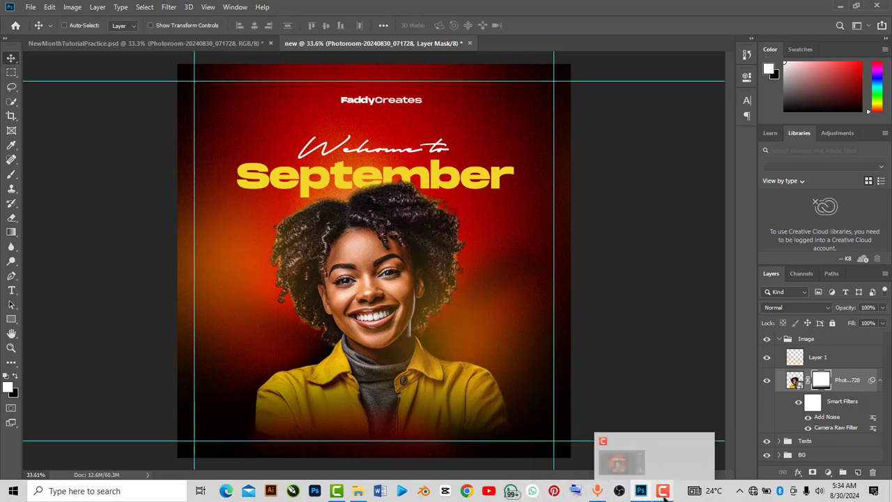
{"action": "mouse_move", "coordinate": [589, 496]}
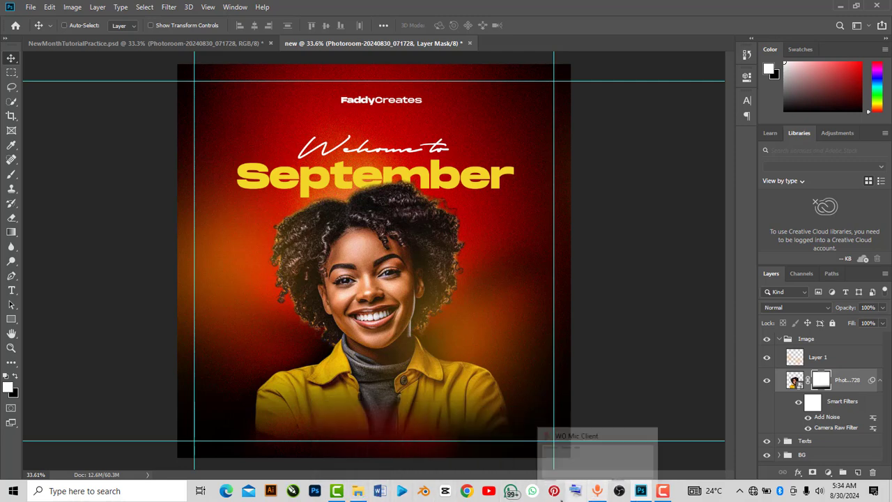
{"action": "left_click", "coordinate": [356, 439]}
{"action": "left_click_drag", "start_coordinate": [450, 340], "coordinate": [382, 363]}
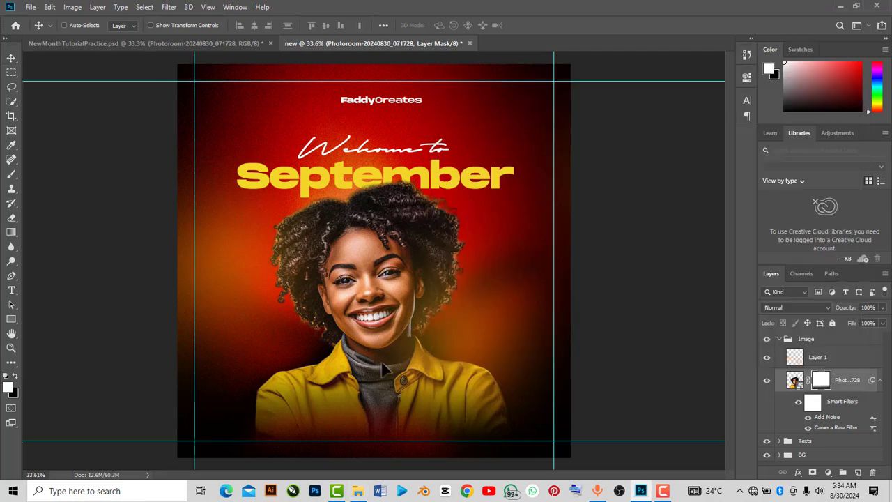
Bring the FB, IG, TikTok social icons graphic into the design and place it near the bottom centre
{"action": "left_click_drag", "start_coordinate": [572, 206], "coordinate": [237, 327]}
{"action": "left_click_drag", "start_coordinate": [301, 376], "coordinate": [351, 434]}
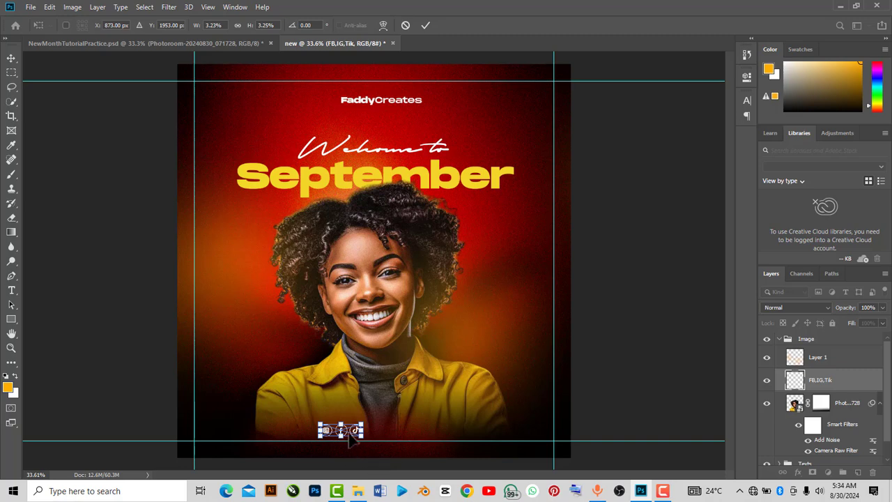
{"action": "left_click_drag", "start_coordinate": [353, 435], "coordinate": [341, 432]}
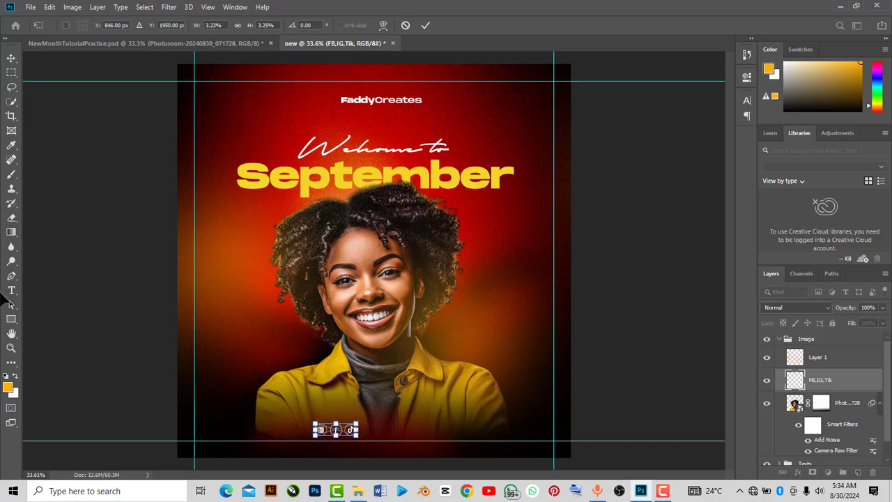
{"action": "left_click", "coordinate": [11, 275]}
{"action": "key", "text": "Return"}
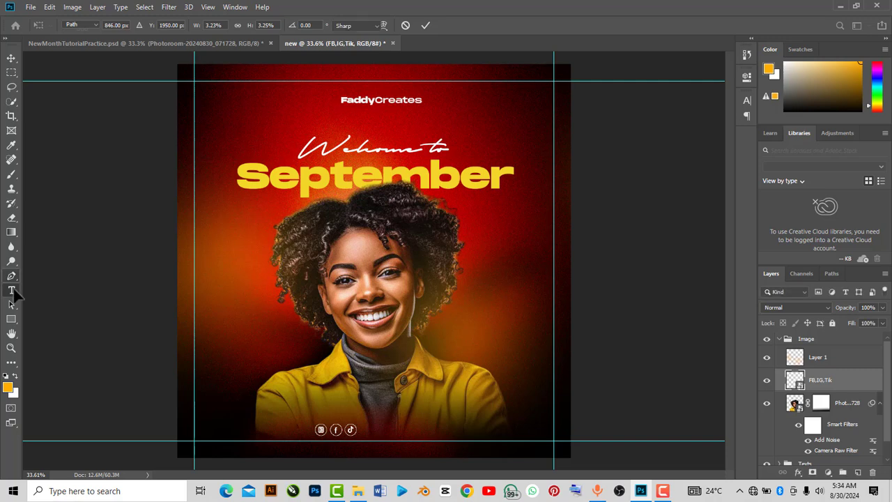
Add a new text layer reading FaddyCreates at the bottom of the design with the Type tool
{"action": "left_click", "coordinate": [11, 290]}
{"action": "left_click", "coordinate": [318, 359]}
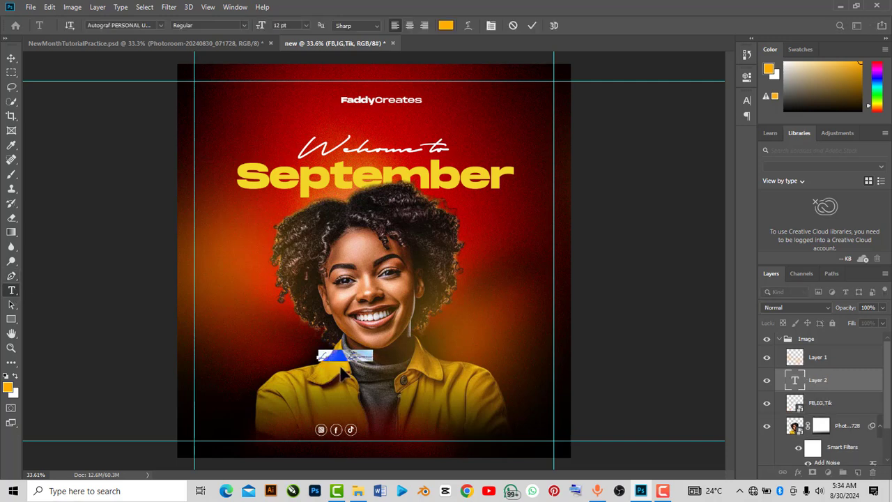
{"action": "key", "text": "BackSpace"}
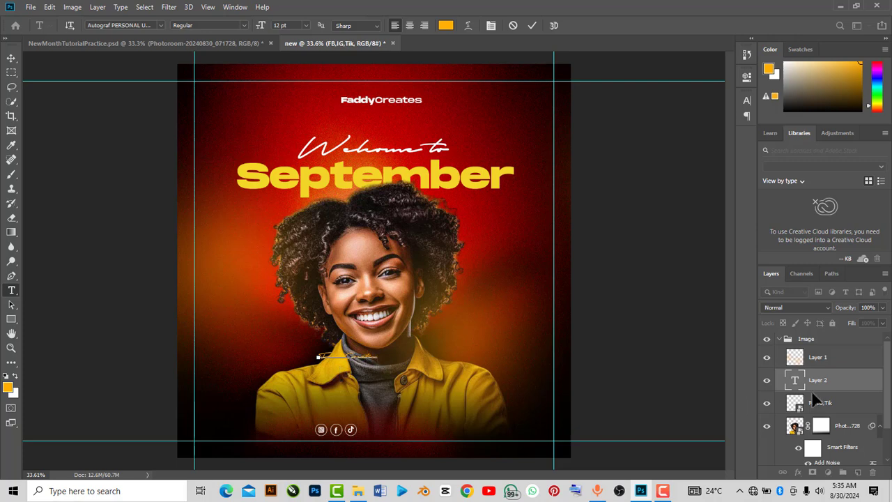
Select all of the FaddyCreates text and set its colour to white (ffffff)
{"action": "left_click", "coordinate": [802, 381]}
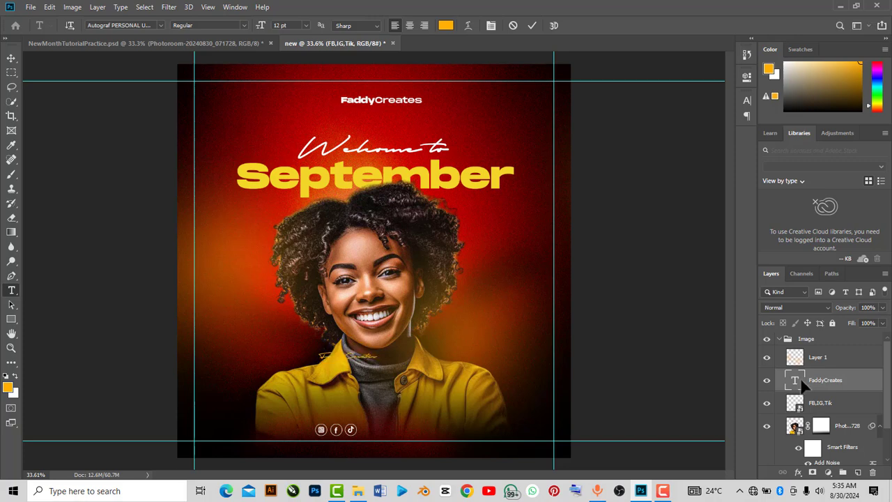
{"action": "left_click", "coordinate": [802, 383]}
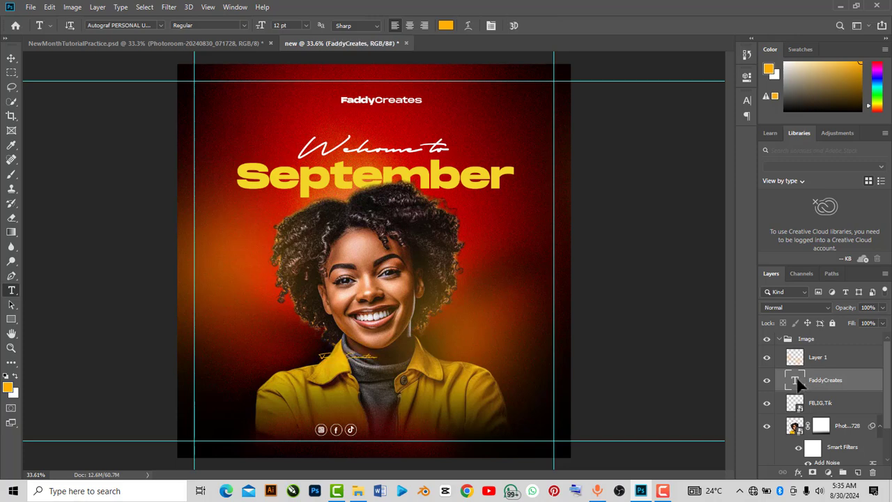
{"action": "double_click", "coordinate": [796, 381]}
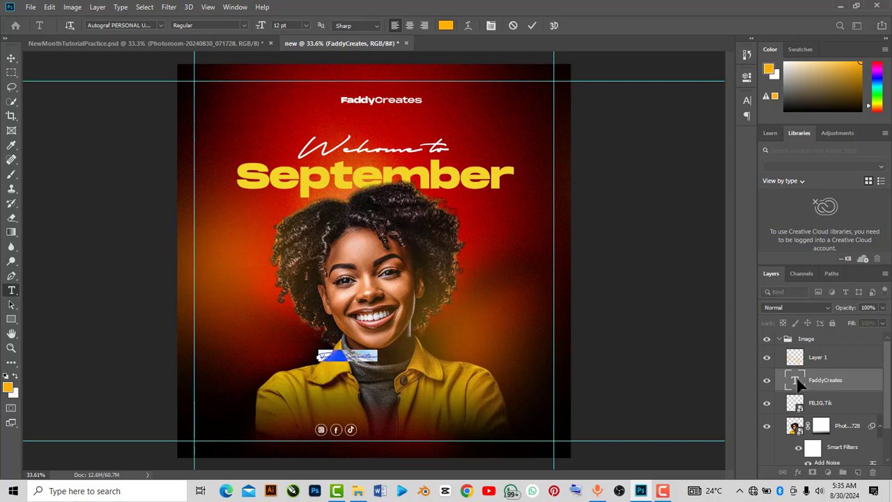
{"action": "left_click", "coordinate": [747, 77]}
{"action": "left_click", "coordinate": [660, 219]}
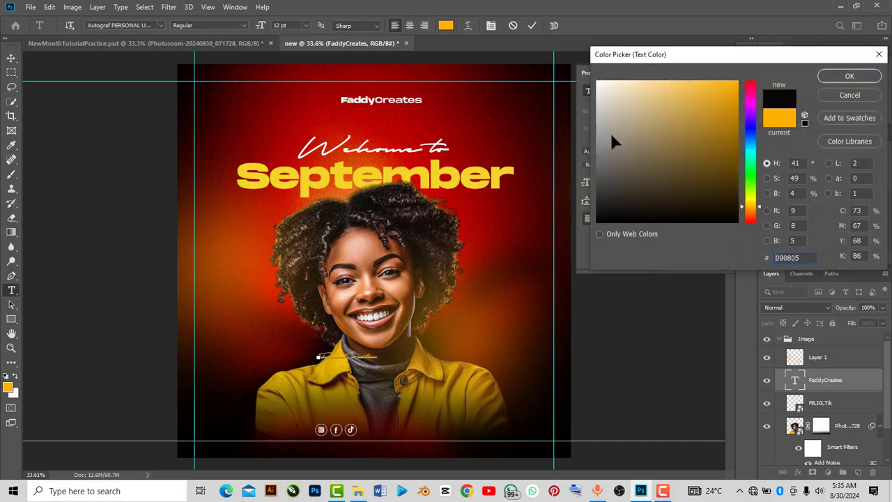
{"action": "left_click", "coordinate": [598, 81]}
{"action": "left_click", "coordinate": [847, 76]}
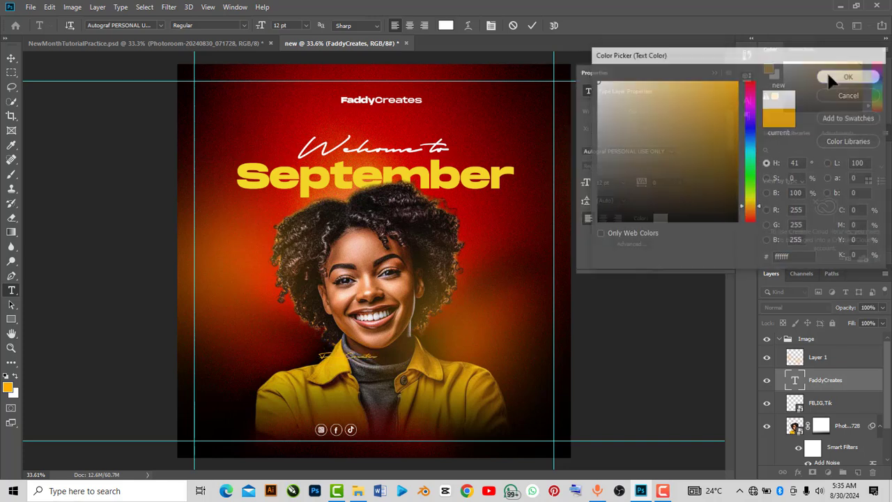
Change the FaddyCreates text font to Montserrat Regular and commit the edit
{"action": "left_click", "coordinate": [652, 152]}
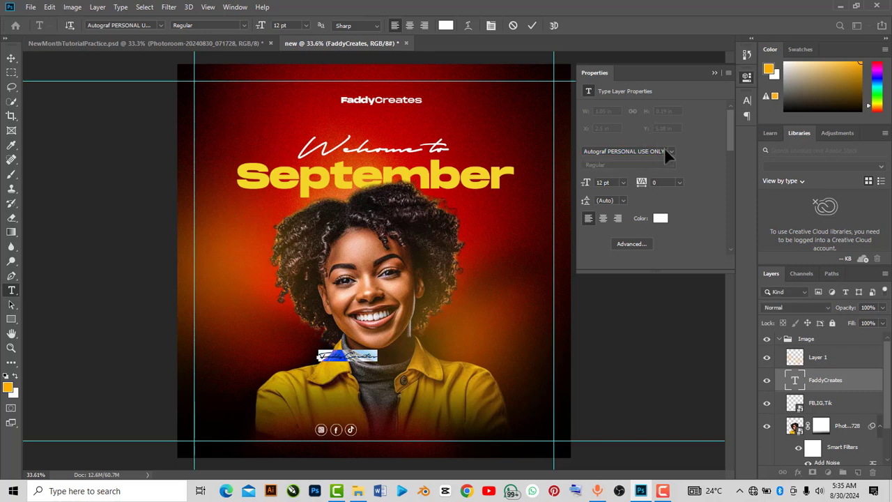
{"action": "type", "text": "montser"}
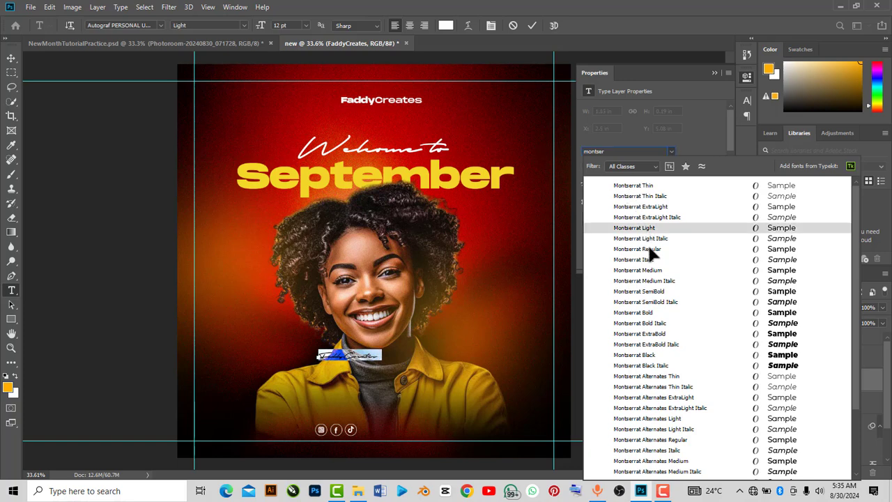
{"action": "left_click", "coordinate": [648, 249]}
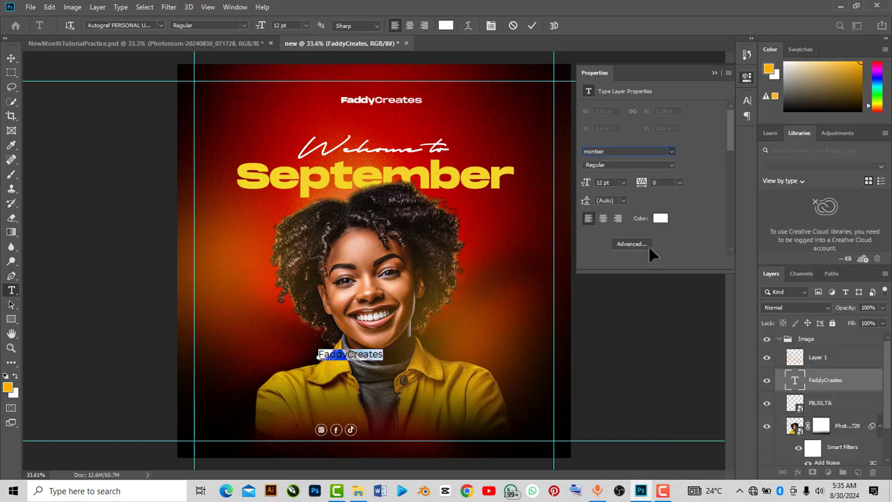
{"action": "left_click", "coordinate": [715, 72]}
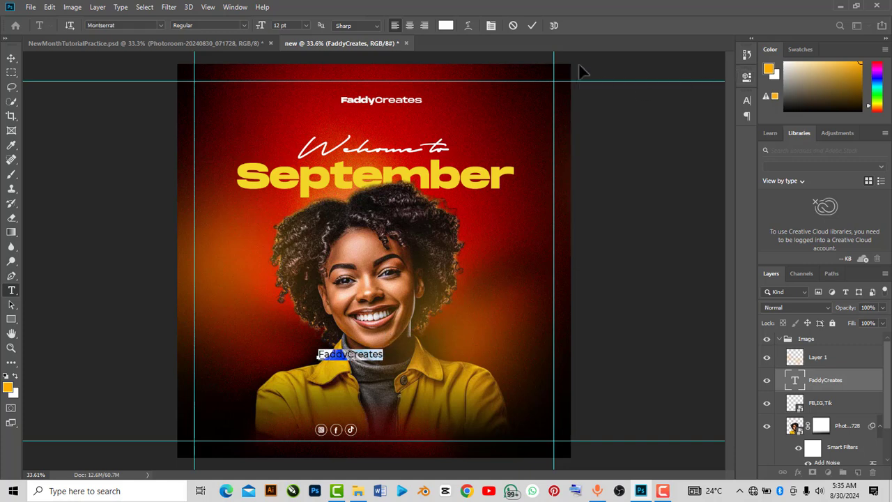
{"action": "left_click", "coordinate": [531, 25]}
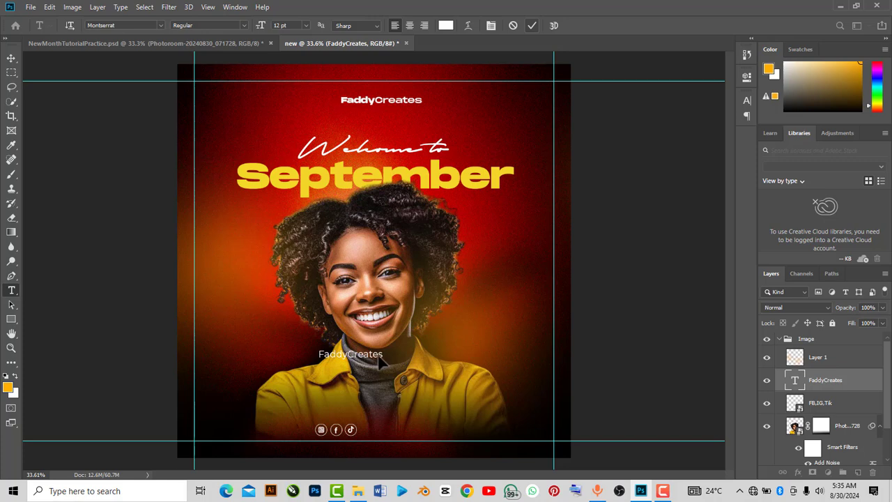
Scale the FaddyCreates text to about 113% and nudge it into line beside the social icons
{"action": "key", "text": "ctrl+t"}
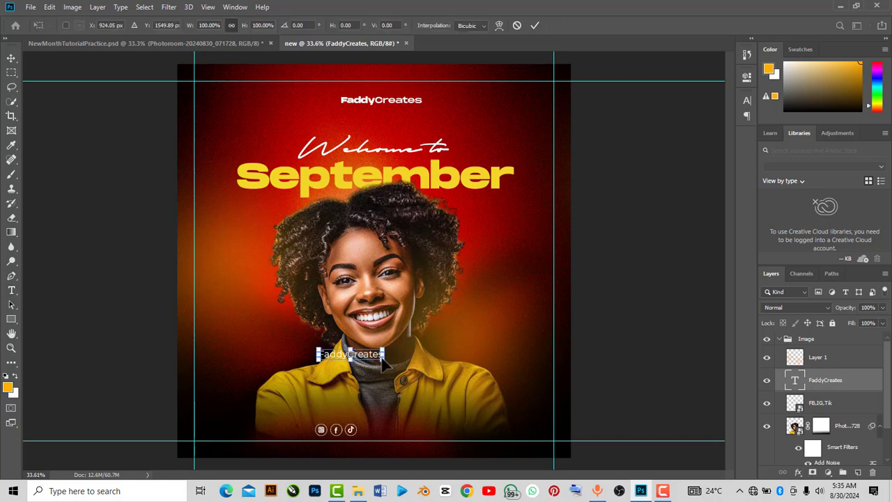
{"action": "left_click_drag", "start_coordinate": [364, 363], "coordinate": [430, 430]}
{"action": "scroll", "coordinate": [406, 454], "scroll_direction": "up", "scroll_amount": 2}
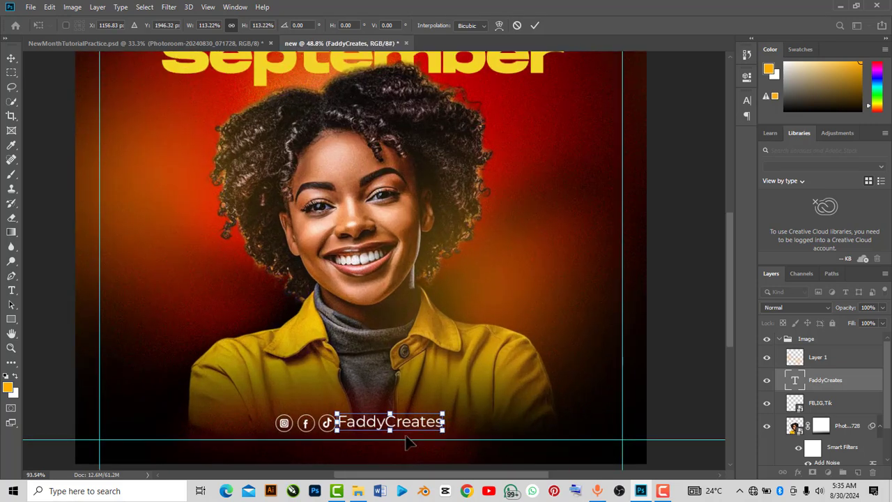
{"action": "scroll", "coordinate": [409, 443], "scroll_direction": "up", "scroll_amount": 3}
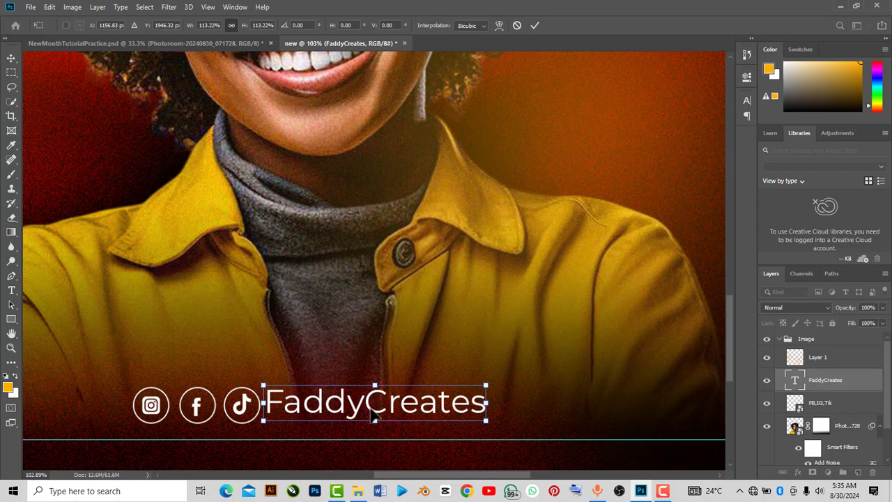
{"action": "left_click_drag", "start_coordinate": [374, 414], "coordinate": [377, 418]}
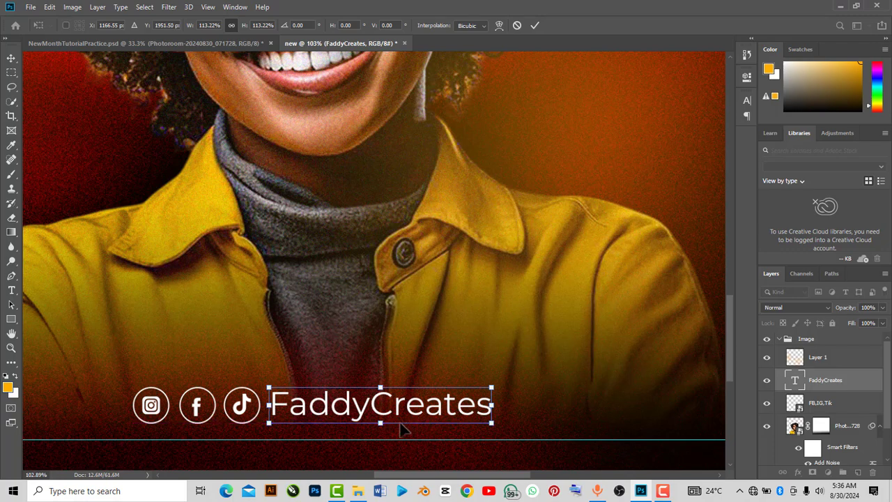
{"action": "key", "text": "Down"}
{"action": "key", "text": "Down"}
{"action": "key", "text": "Down"}
{"action": "key", "text": "Down"}
{"action": "key", "text": "Down"}
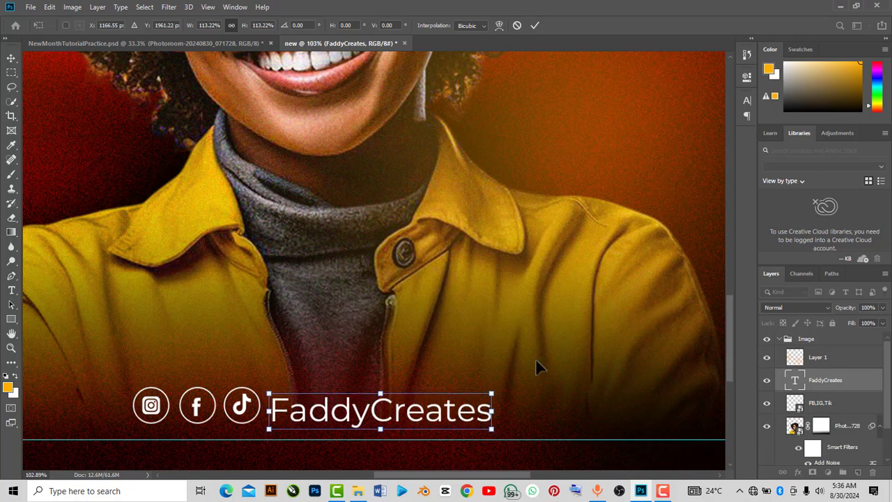
{"action": "key", "text": "Up"}
{"action": "key", "text": "Up"}
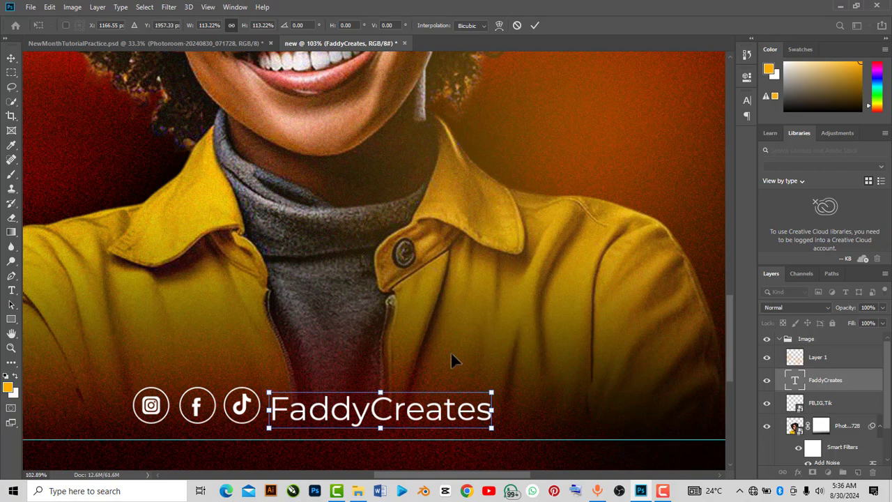
{"action": "key", "text": "Up"}
{"action": "key", "text": "Up"}
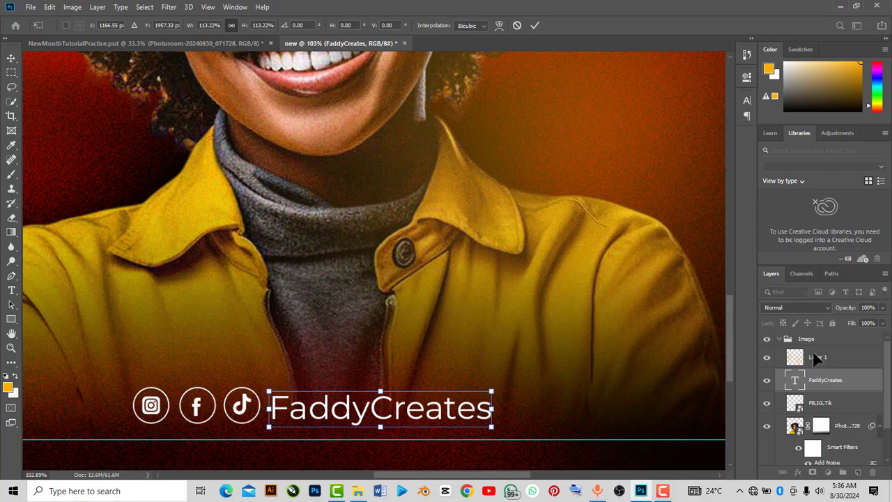
{"action": "key", "text": "t"}
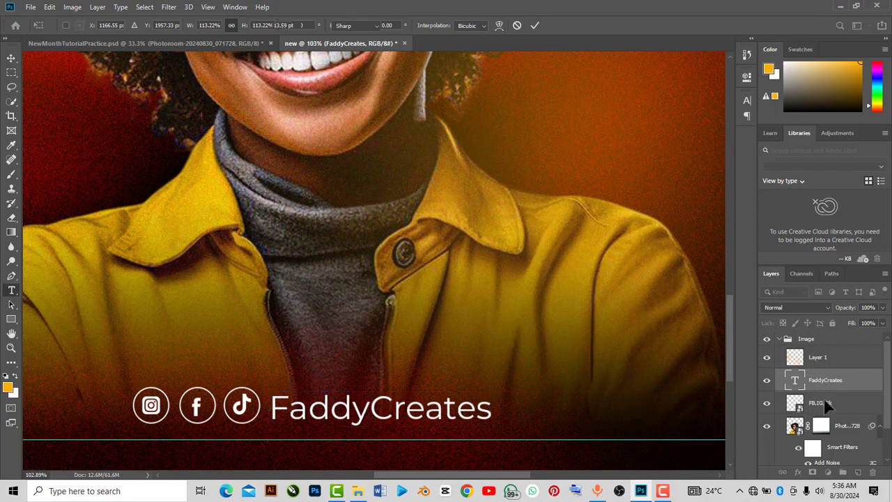
Group the FaddyCreates text and social icons layers and name the group Handles
{"action": "left_click", "coordinate": [819, 405], "text": "shift"}
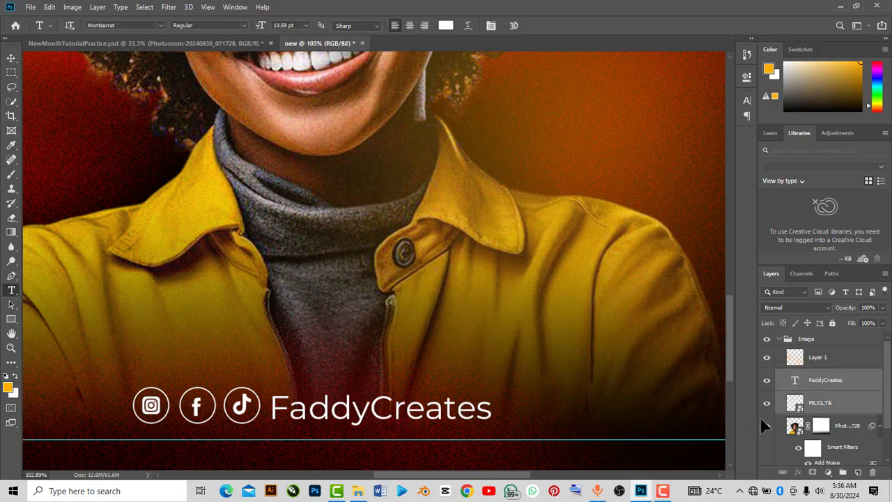
{"action": "key", "text": "ctrl+g"}
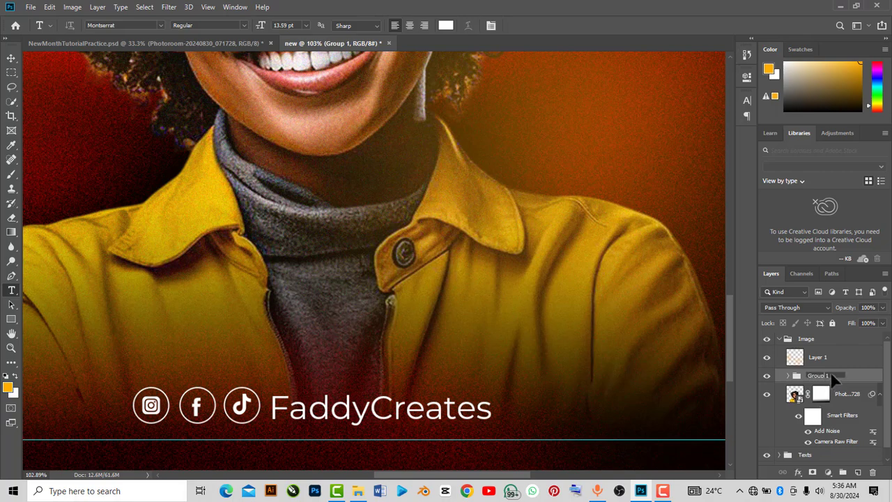
{"action": "double_click", "coordinate": [826, 375]}
{"action": "type", "text": "Handles"}
{"action": "key", "text": "Return"}
Move the Handles group slightly up and to the right
{"action": "left_click", "coordinate": [11, 58]}
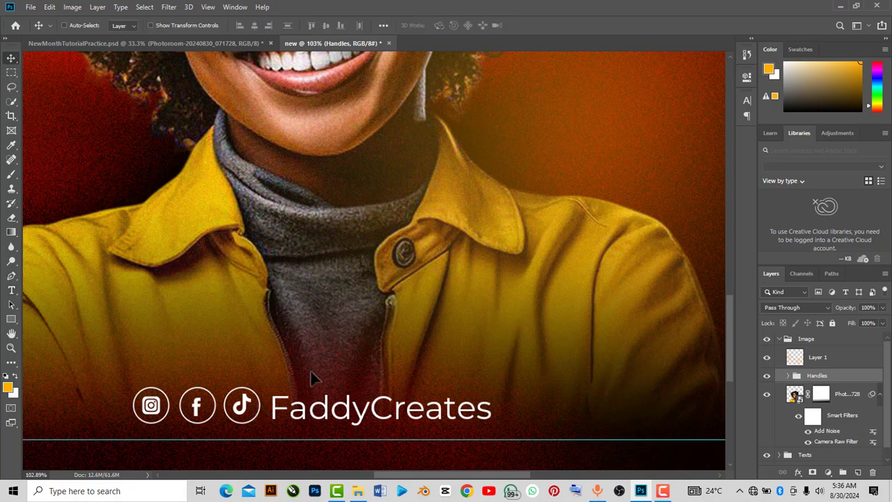
{"action": "left_click_drag", "start_coordinate": [316, 409], "coordinate": [324, 404]}
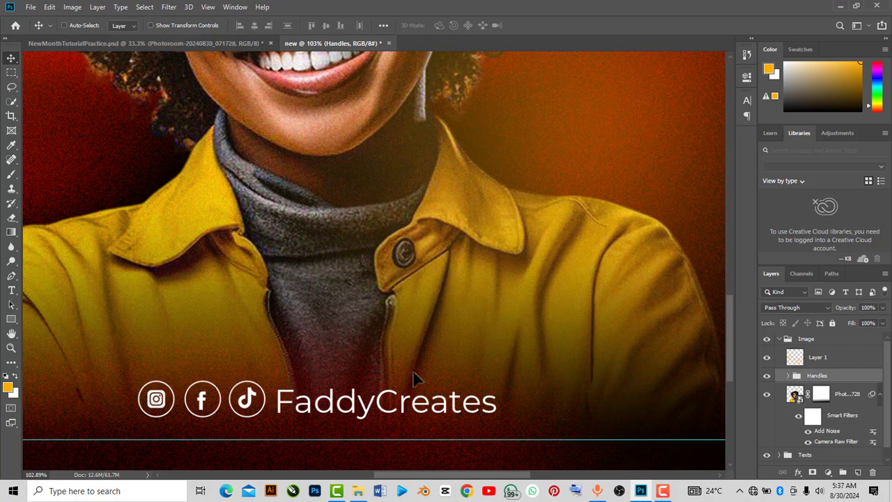
{"action": "scroll", "coordinate": [402, 328], "scroll_direction": "down", "scroll_amount": 2}
{"action": "scroll", "coordinate": [403, 327], "scroll_direction": "down", "scroll_amount": 3}
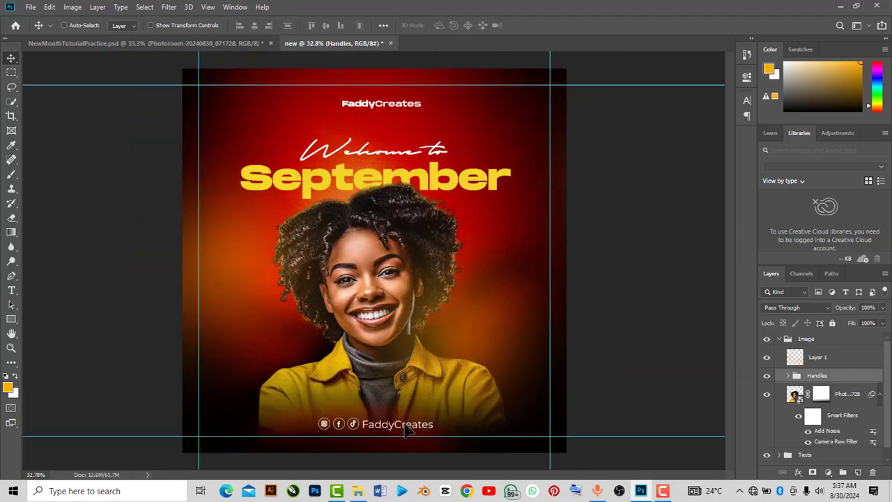
Move the Handles group above Layer 1 inside the Image group
{"action": "key", "text": "ctrl+t"}
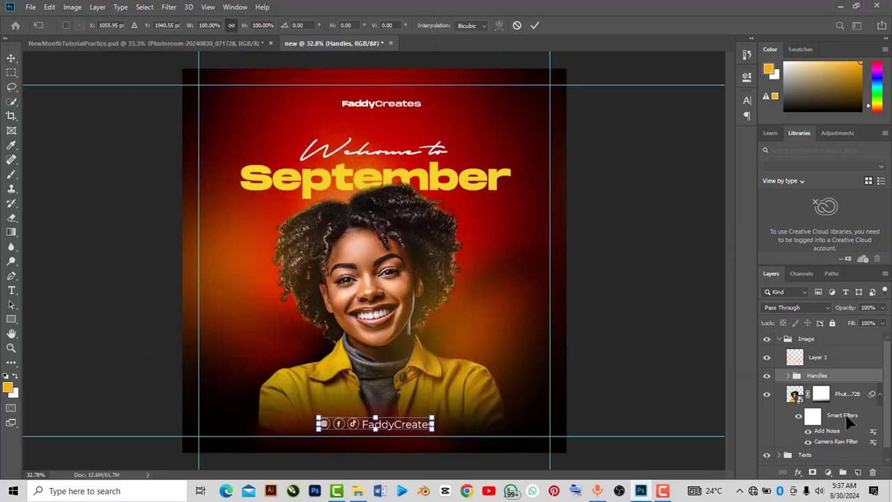
{"action": "left_click", "coordinate": [819, 358]}
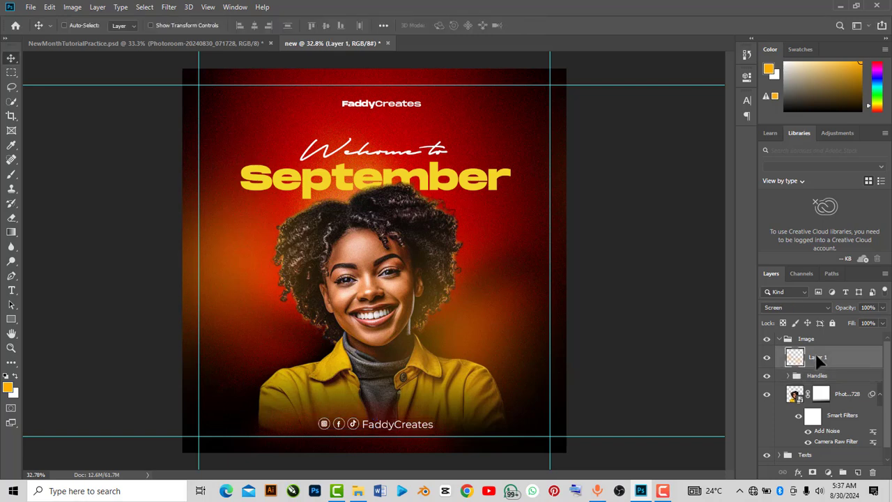
{"action": "left_click", "coordinate": [779, 339]}
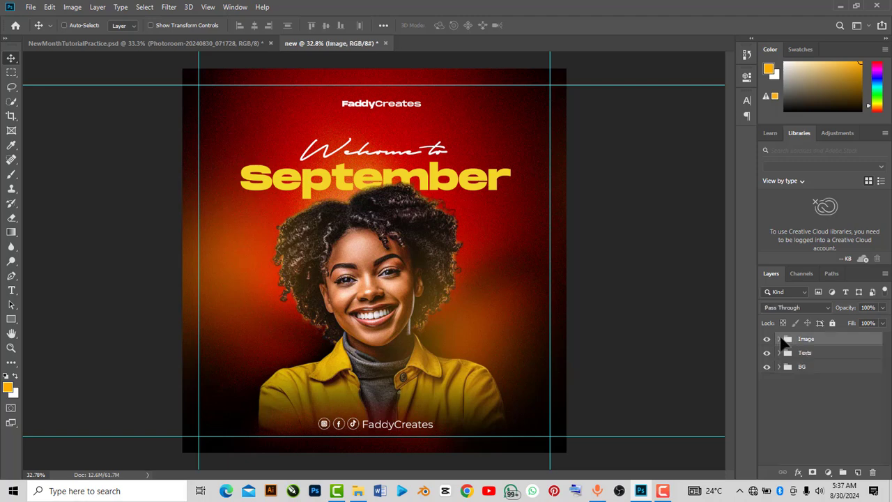
{"action": "left_click", "coordinate": [779, 339]}
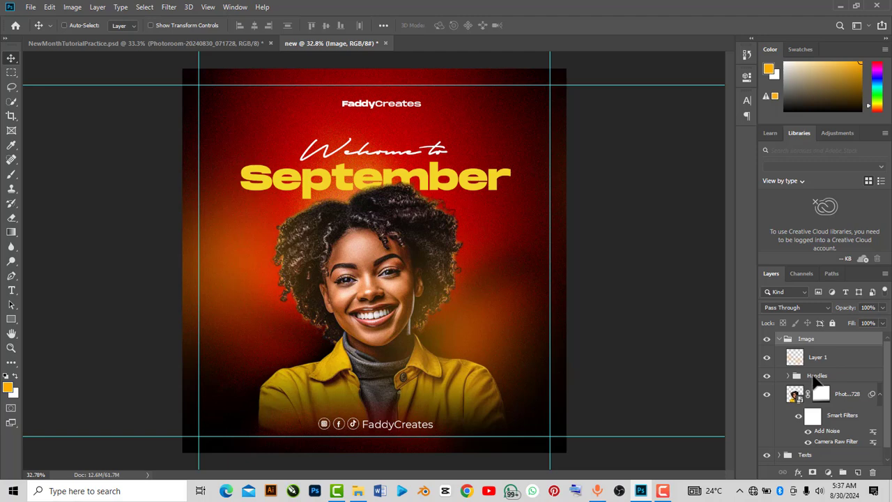
{"action": "left_click_drag", "start_coordinate": [814, 371], "coordinate": [819, 337]}
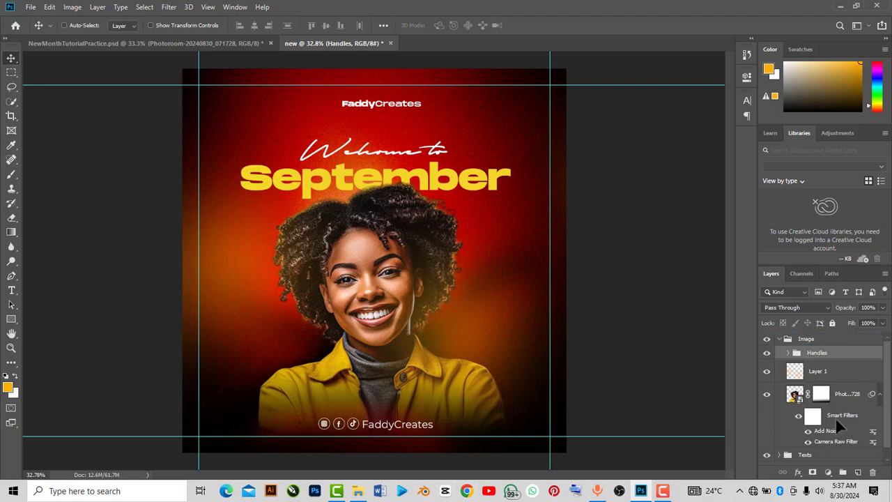
Scale the Handles group down to about 86%, nudge it upward, apply the transform and expand the group
{"action": "left_click", "coordinate": [818, 343]}
{"action": "left_click", "coordinate": [819, 349]}
{"action": "key", "text": "ctrl+t"}
{"action": "left_click_drag", "start_coordinate": [434, 424], "coordinate": [406, 440]}
{"action": "key", "text": "Up"}
{"action": "key", "text": "Up"}
{"action": "key", "text": "Up"}
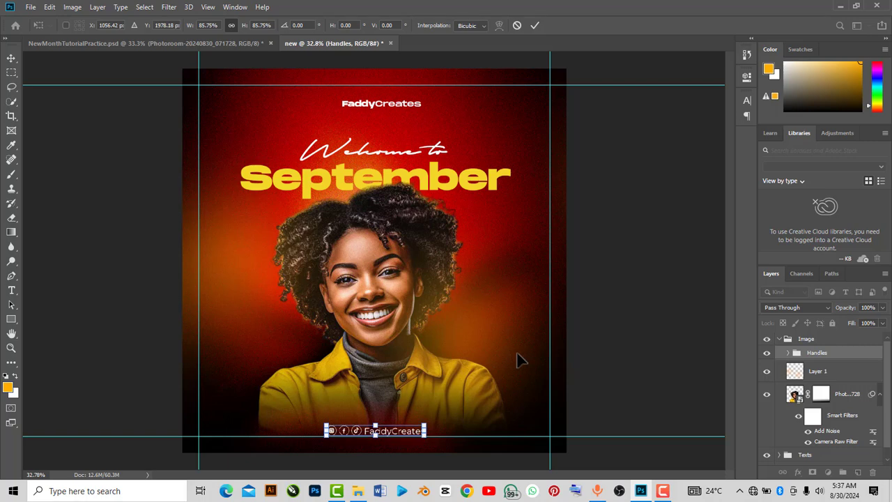
{"action": "left_click", "coordinate": [533, 25]}
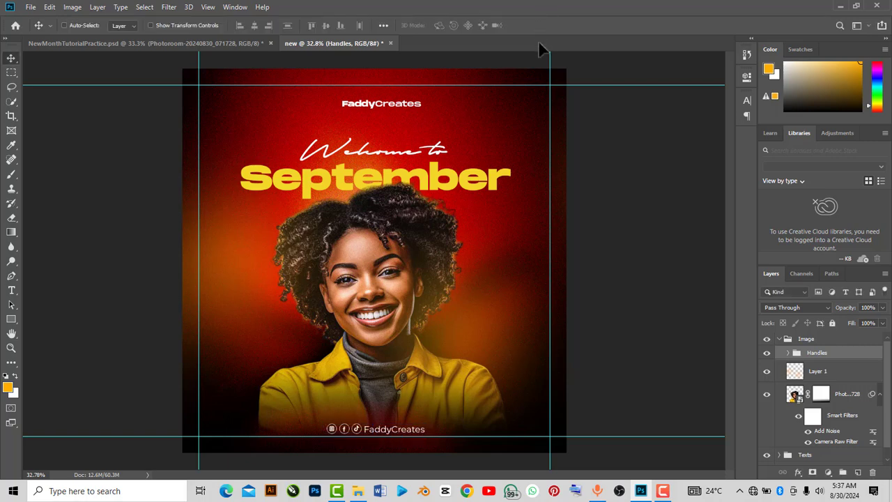
{"action": "left_click", "coordinate": [788, 352]}
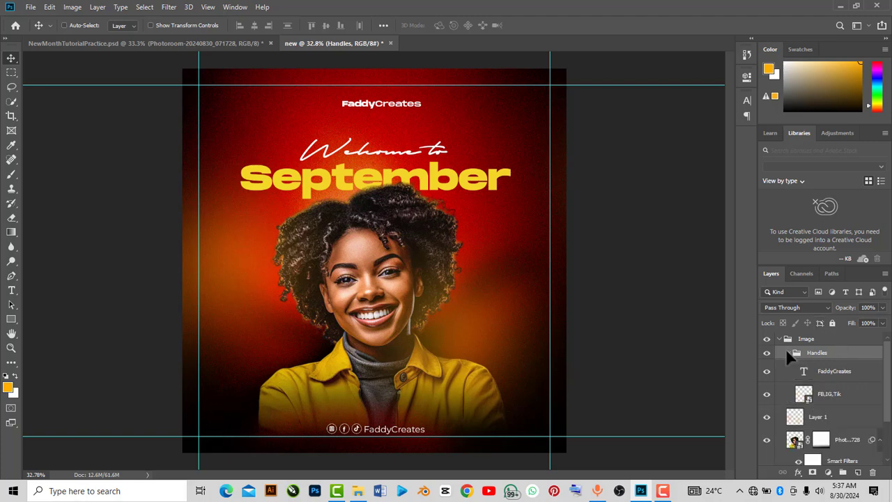